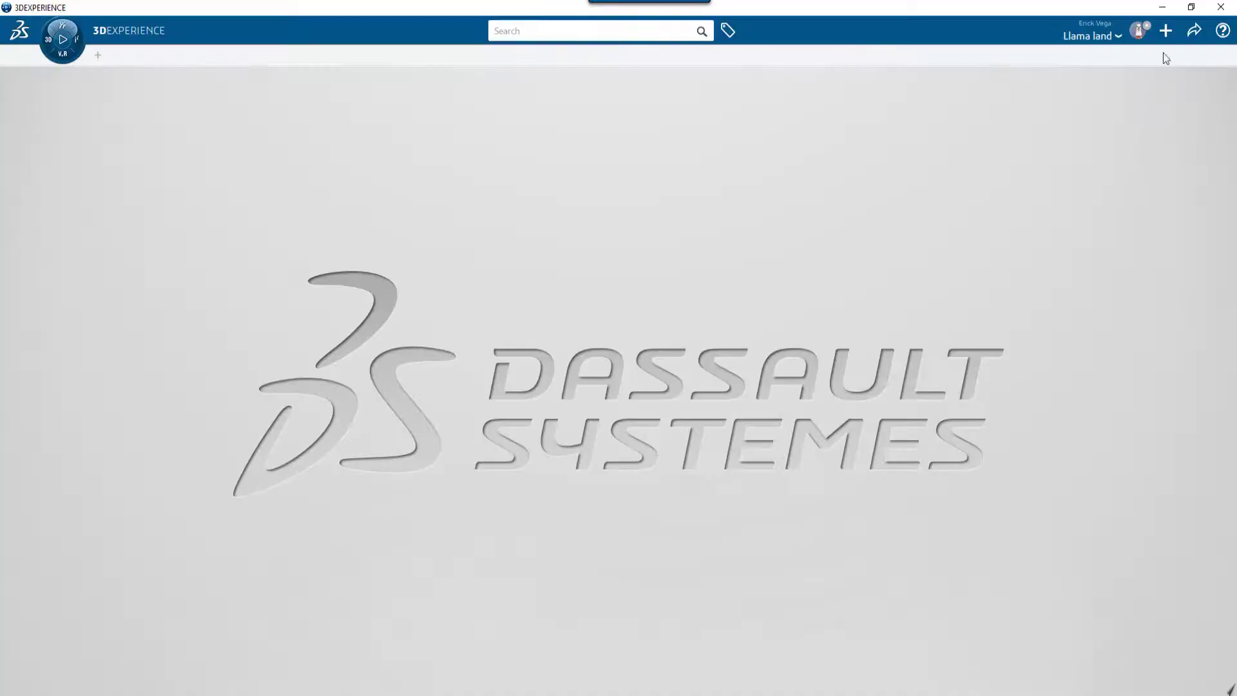
# Start importing the camera as a SolidWorks assembly, then cancel the import.
pyautogui.click(1165, 30)
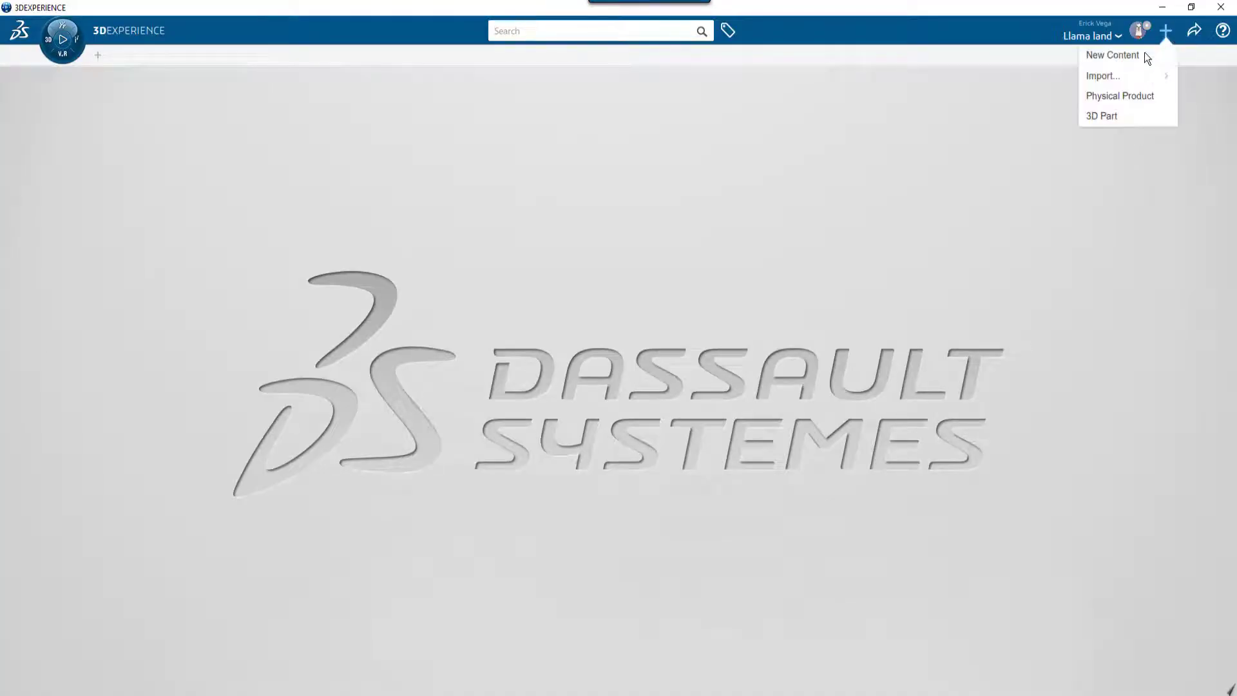
pyautogui.click(1101, 76)
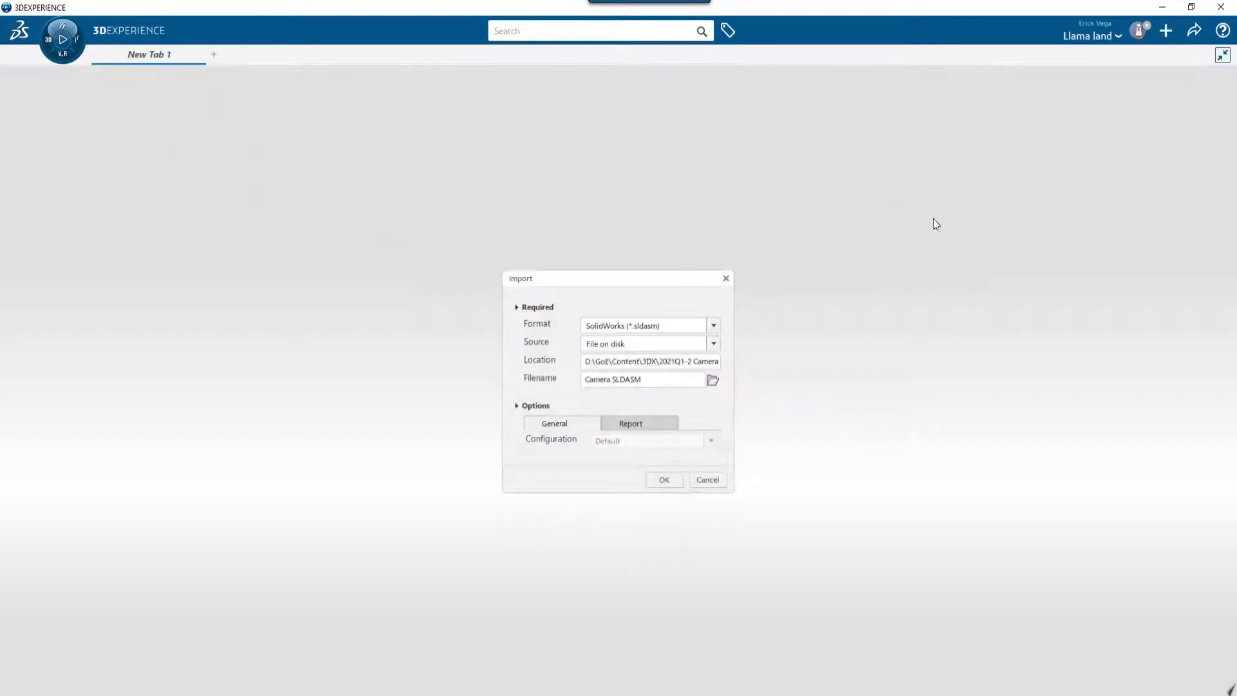
pyautogui.click(712, 327)
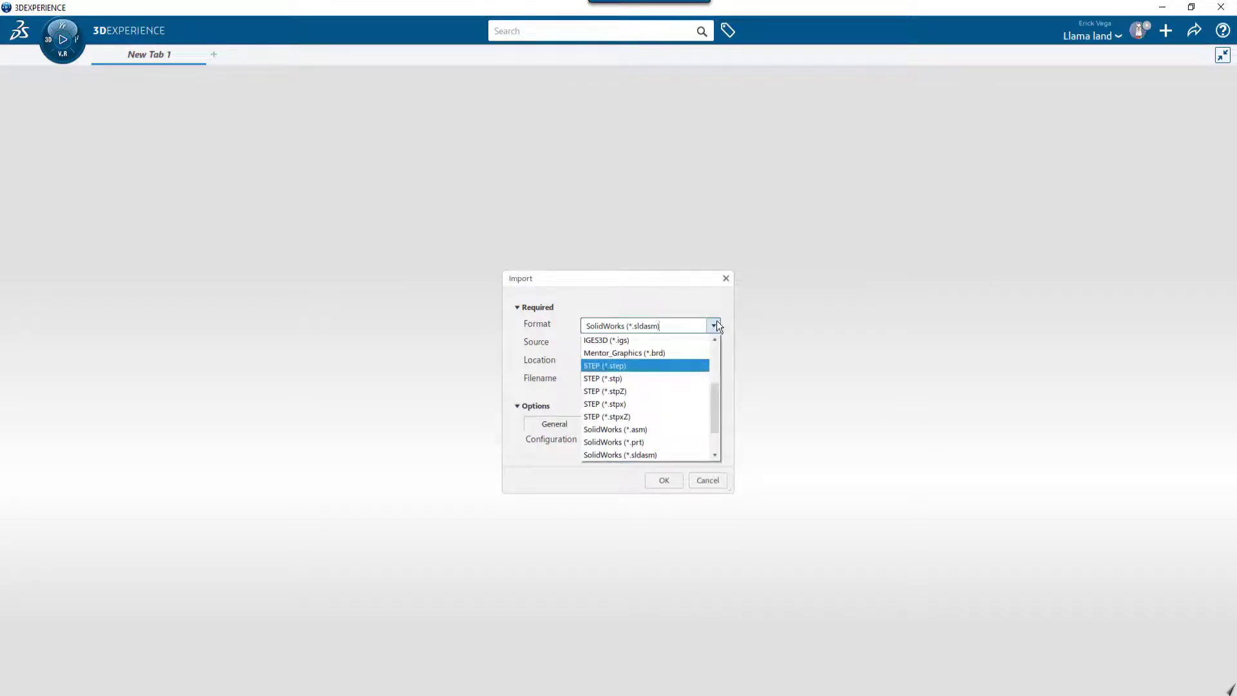
pyautogui.click(717, 325)
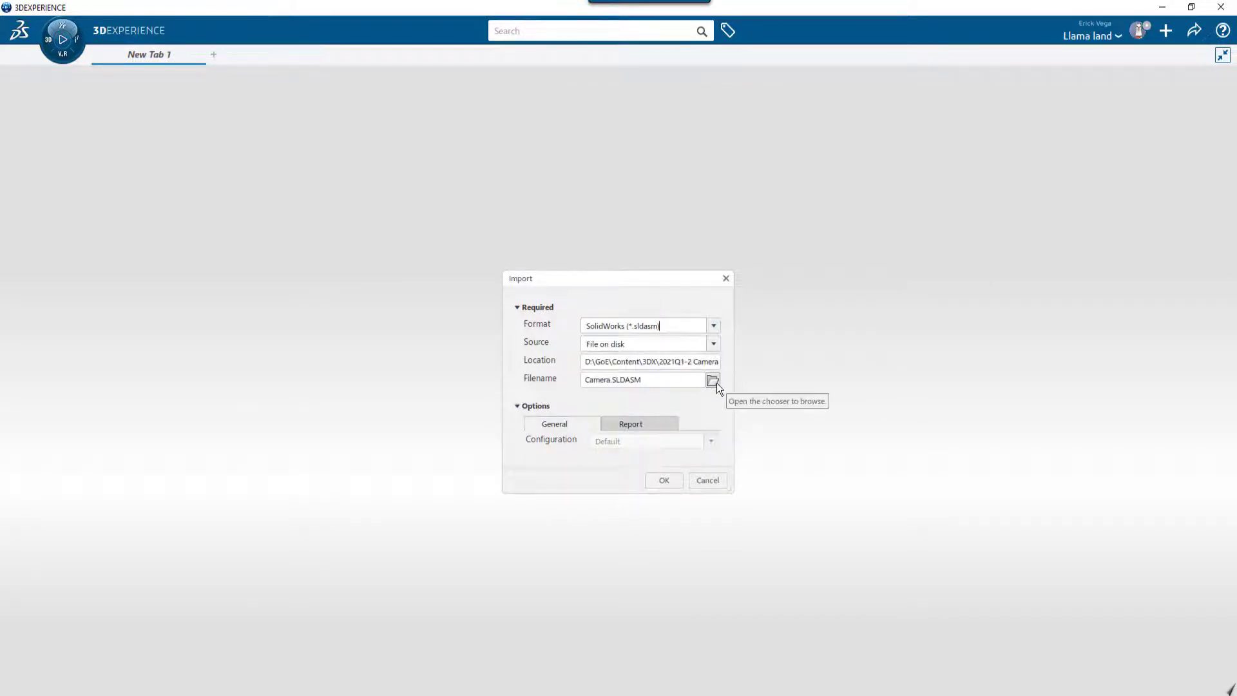
pyautogui.click(707, 480)
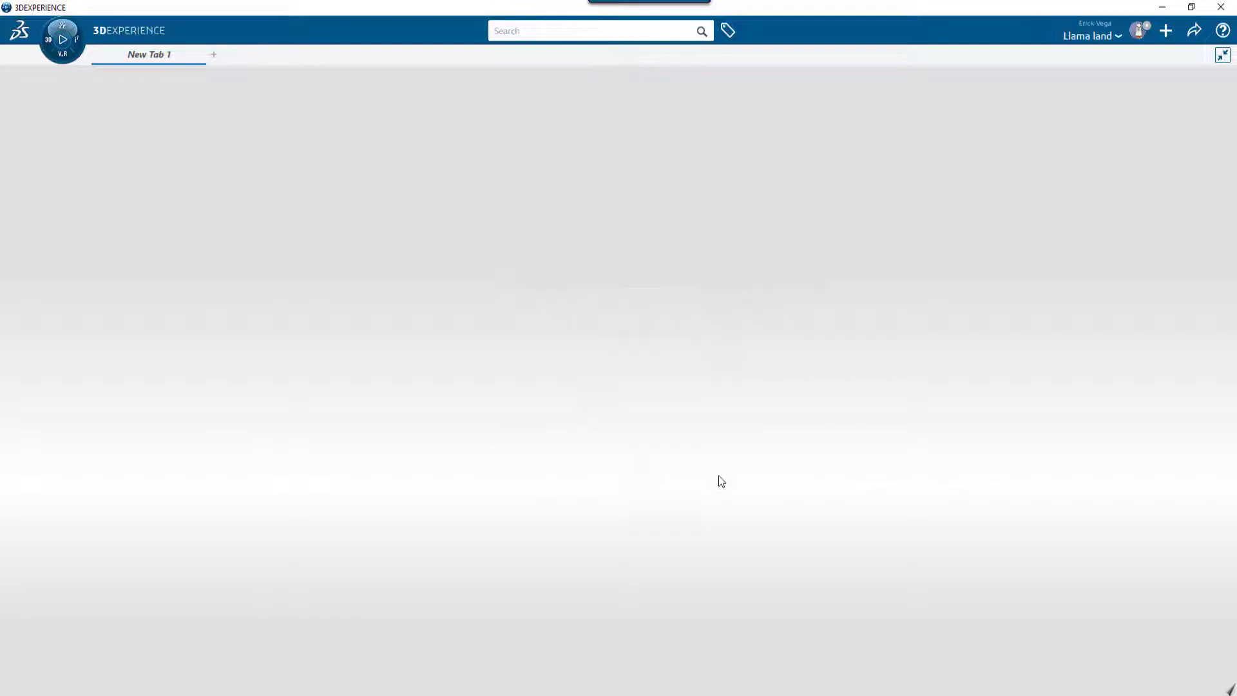
# Search the platform for 'camera' and open the Camera(Default) physical product.
pyautogui.click(554, 30)
pyautogui.write('camera')
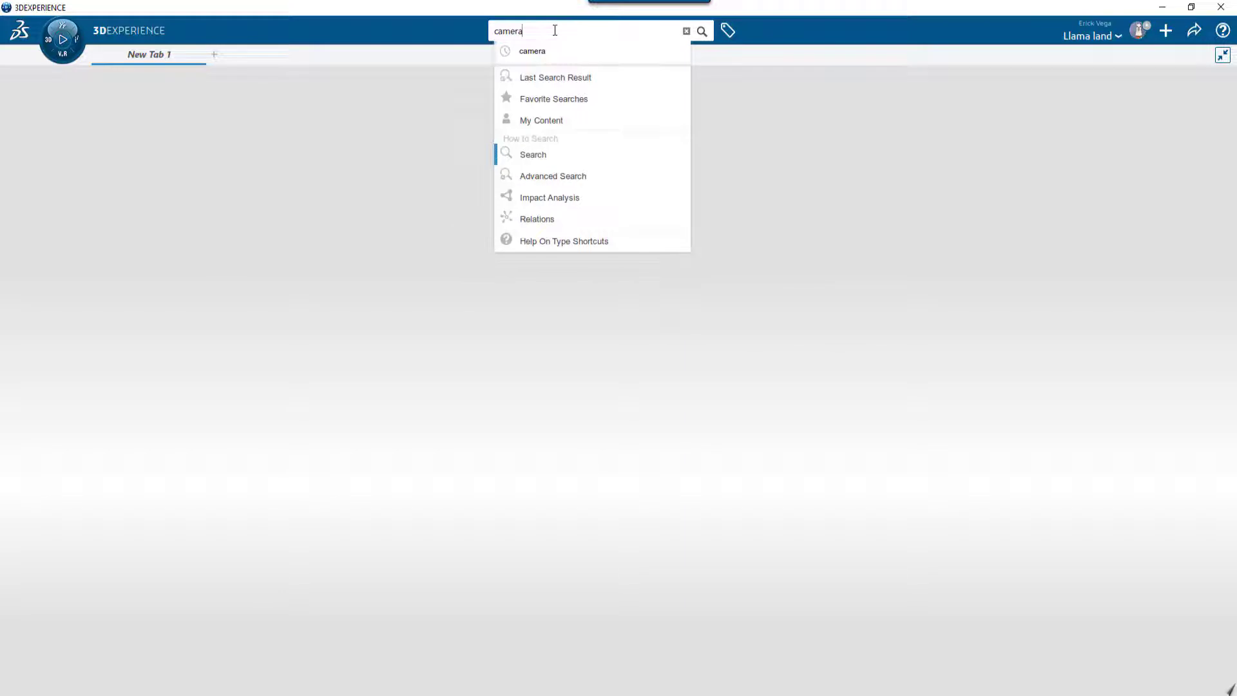
pyautogui.press('Return')
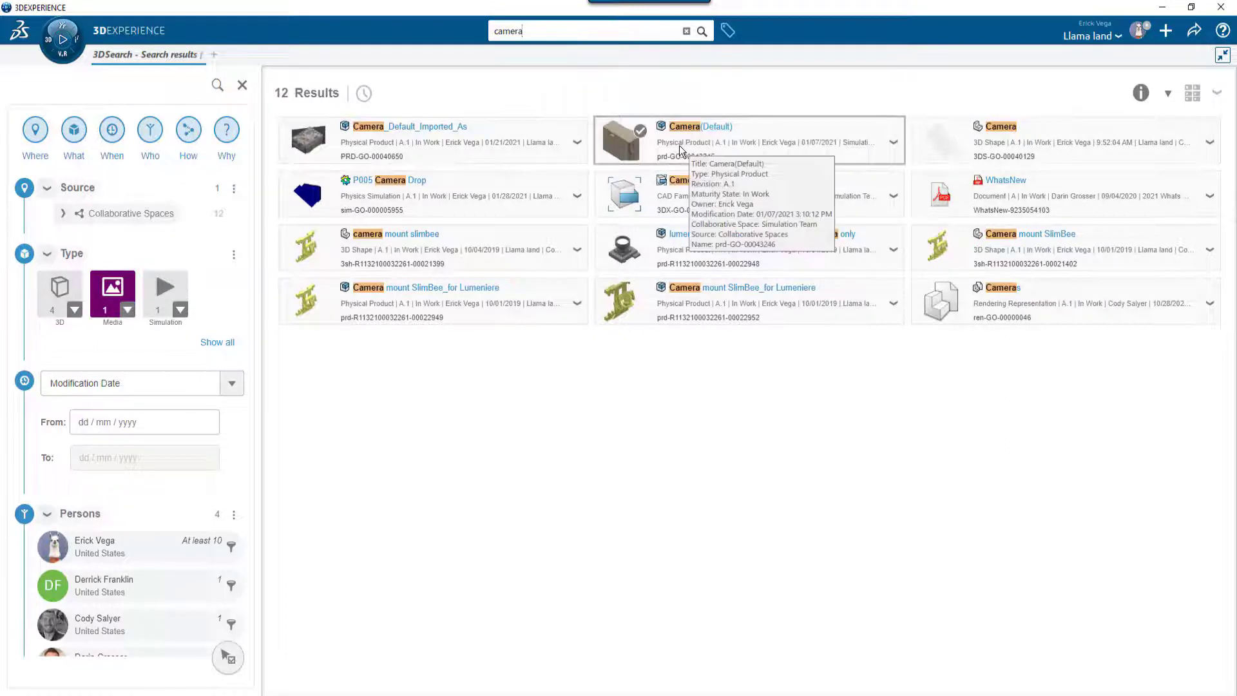
pyautogui.click(731, 149)
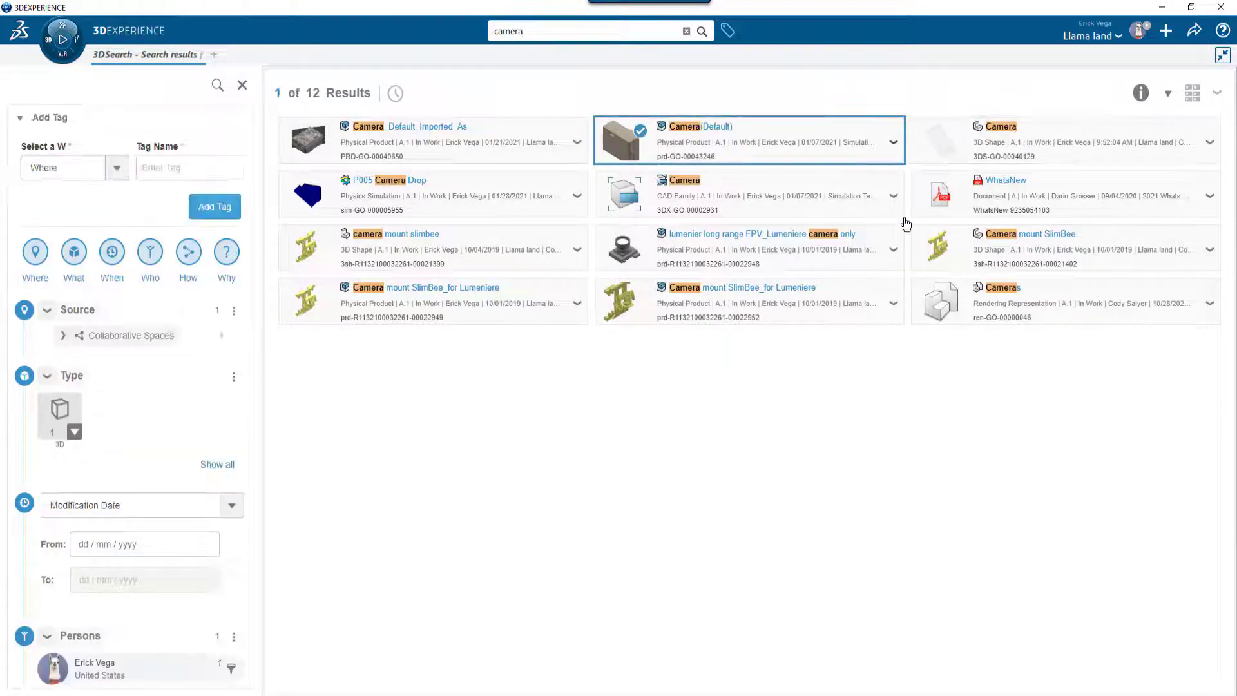
pyautogui.rightClick(911, 247)
pyautogui.click(945, 303)
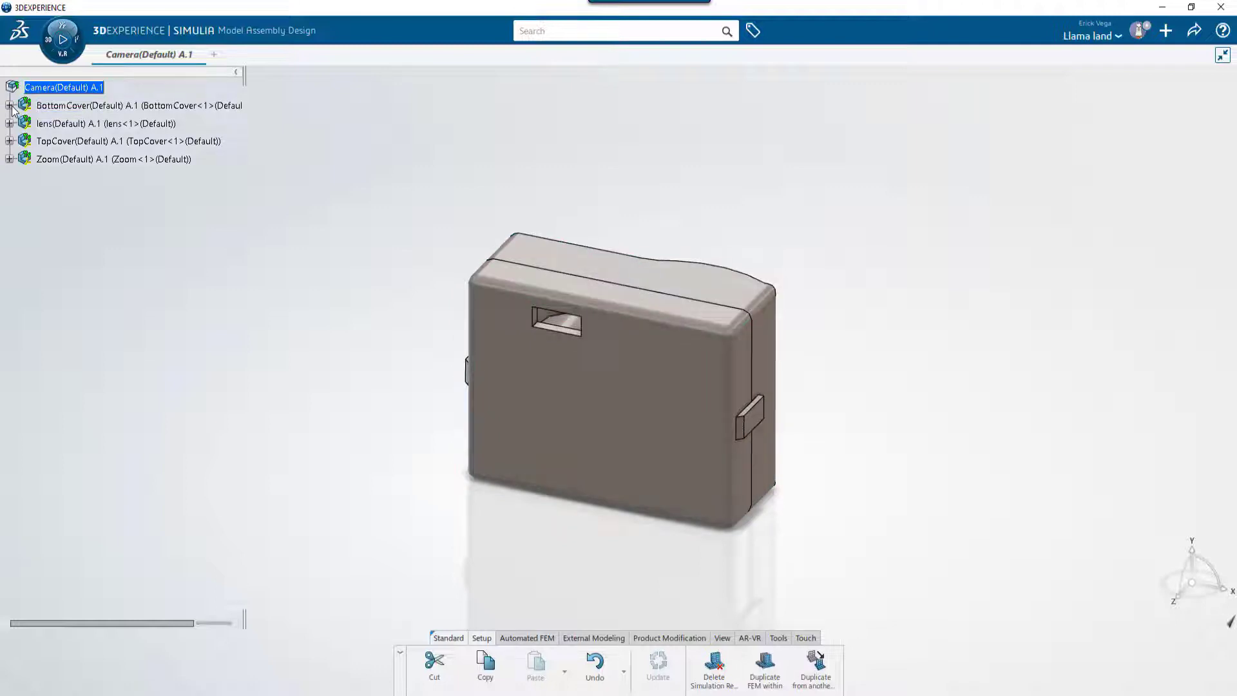
# Expand BottomCover, lens, TopCover and Zoom in the tree to list each part.
pyautogui.click(10, 106)
pyautogui.click(10, 141)
pyautogui.click(10, 176)
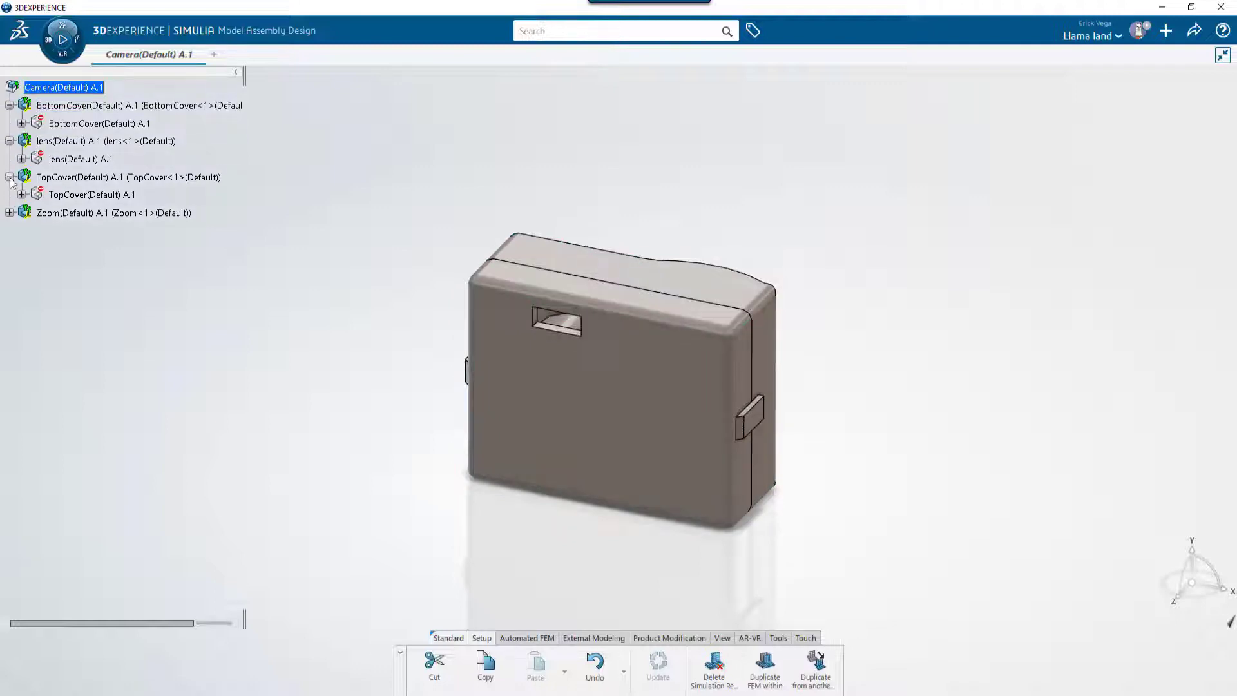
pyautogui.click(10, 213)
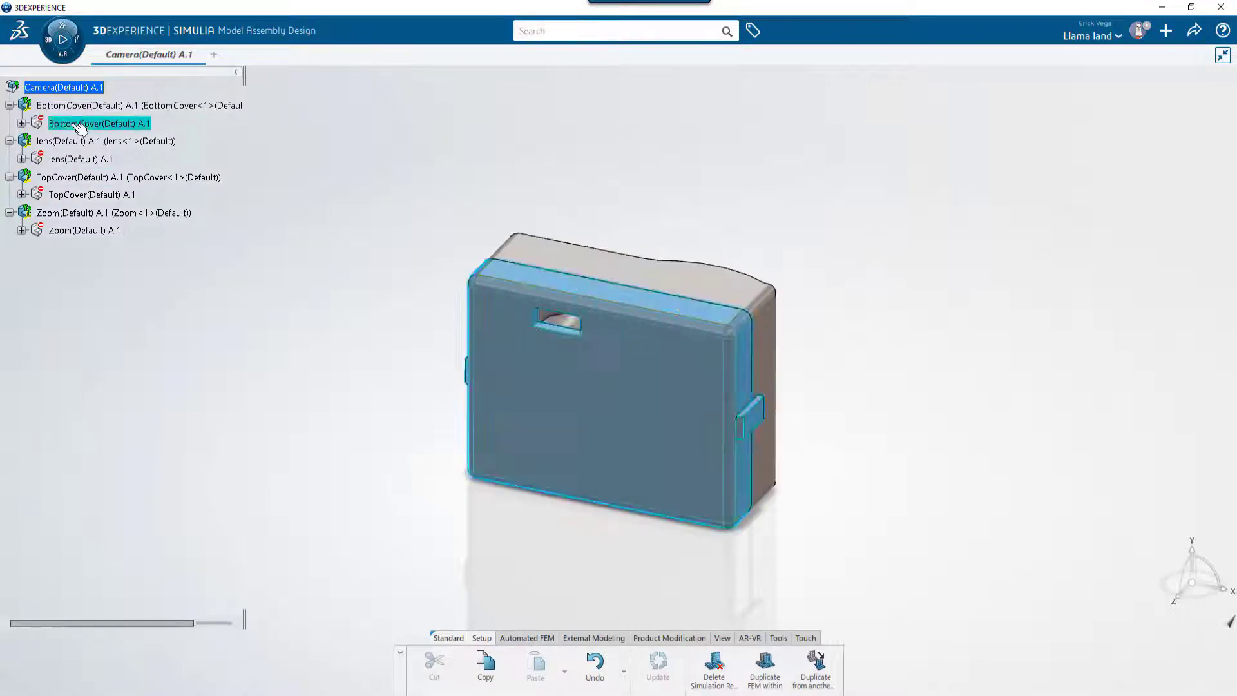
# Launch Mechanical Scenario Creation and accept Structural initialization to create Structural Analysis Case.1.
pyautogui.click(67, 55)
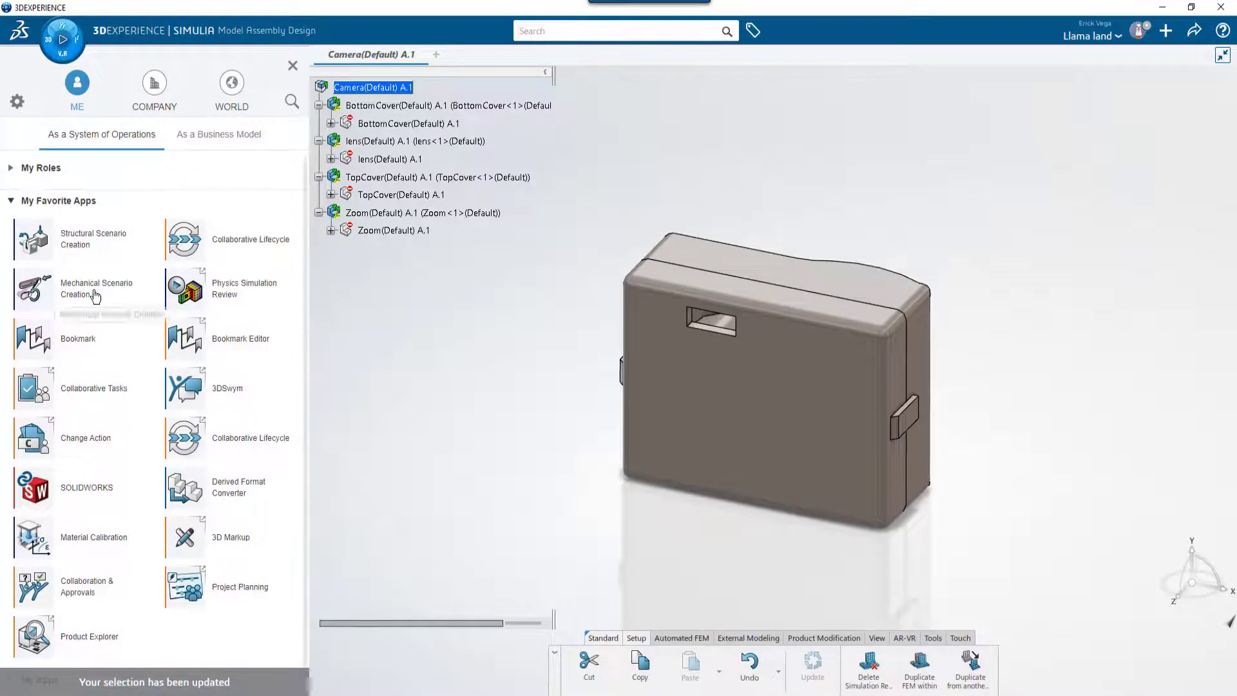
pyautogui.click(96, 294)
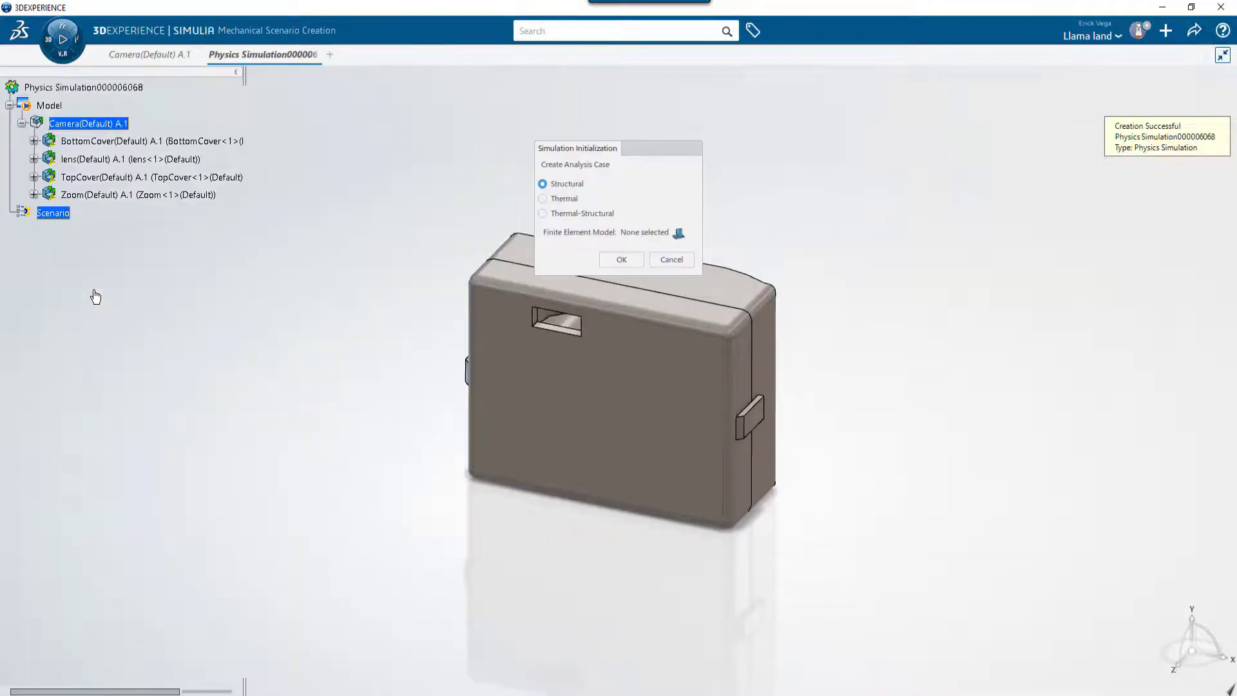
pyautogui.click(621, 260)
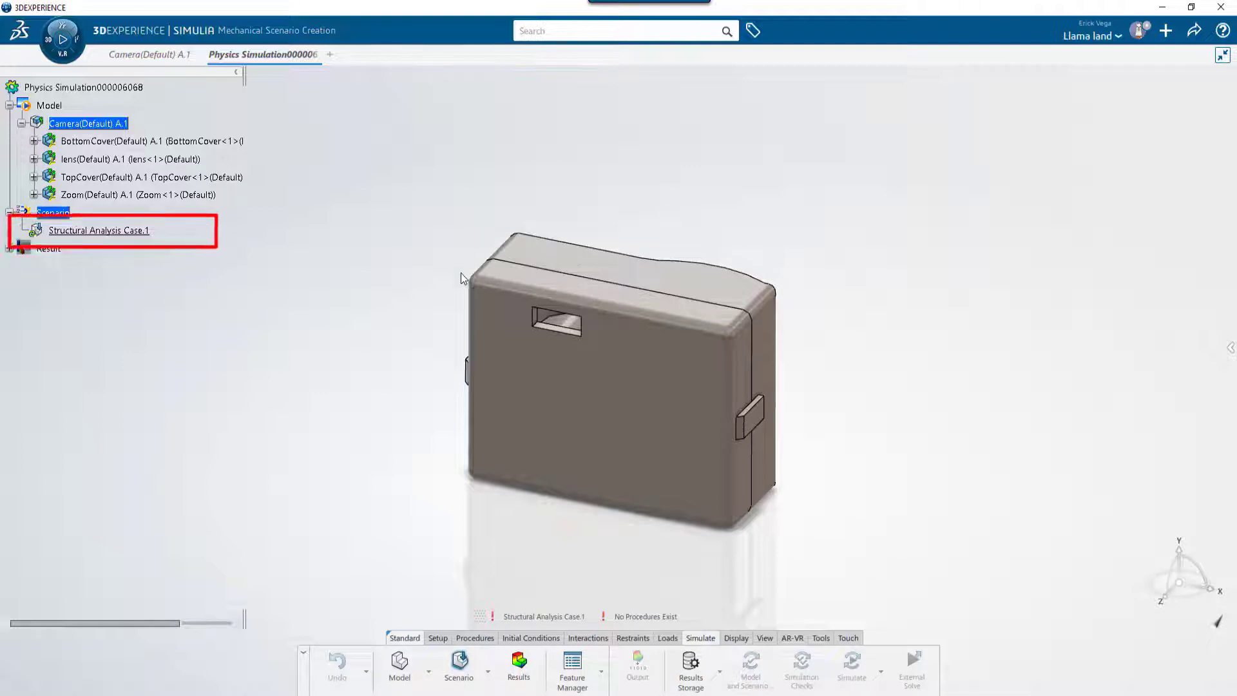
# Browse the Procedures and Initial Conditions commands, ending on the Setup commands.
pyautogui.click(484, 636)
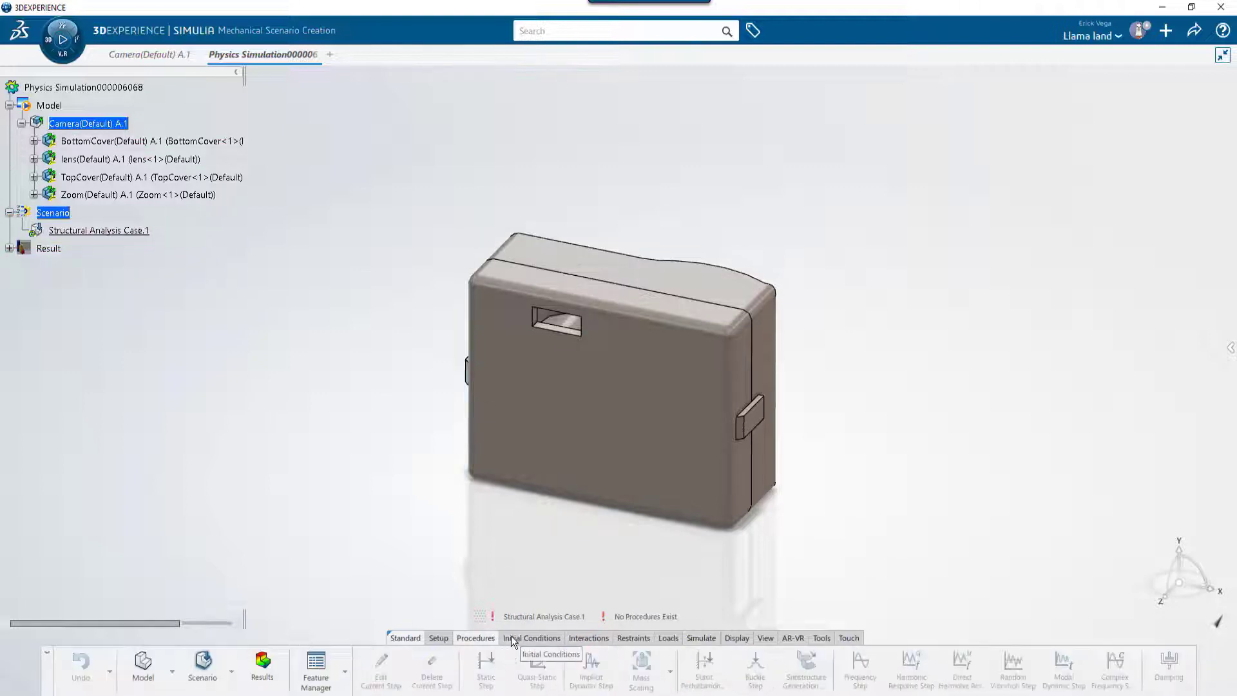
pyautogui.click(507, 638)
pyautogui.click(481, 637)
pyautogui.click(442, 637)
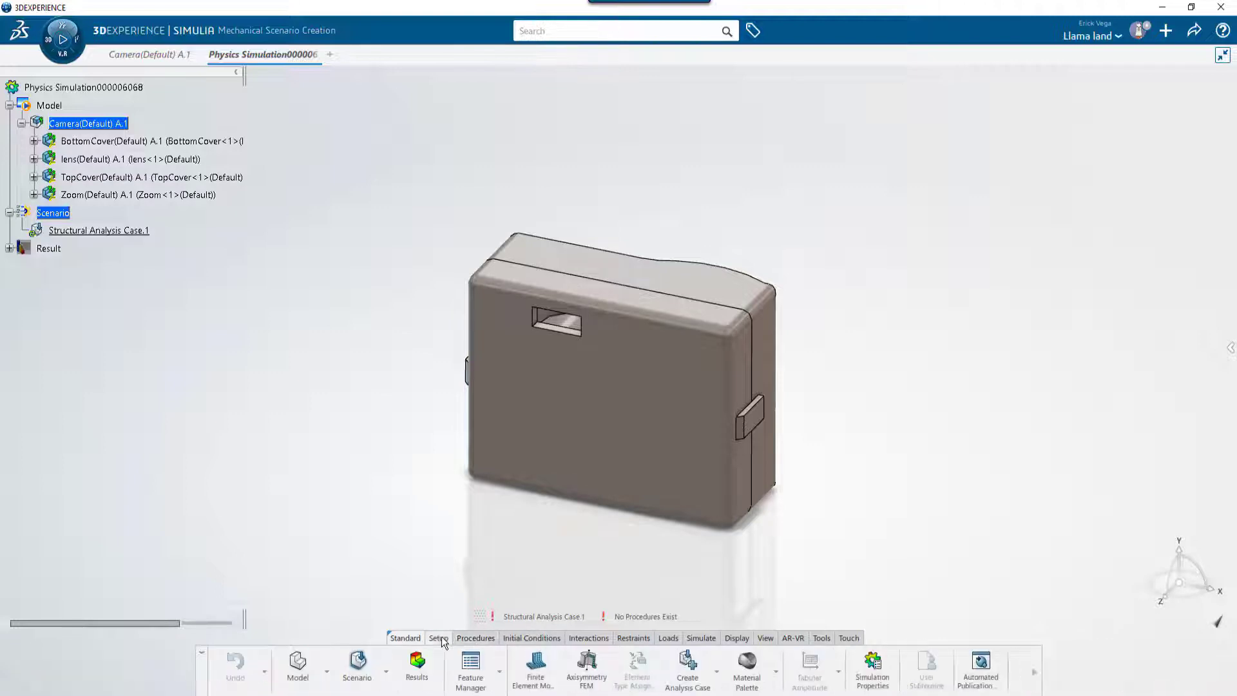
# Create Finite Element Model00003781 using the Automatic initialization method.
pyautogui.click(537, 670)
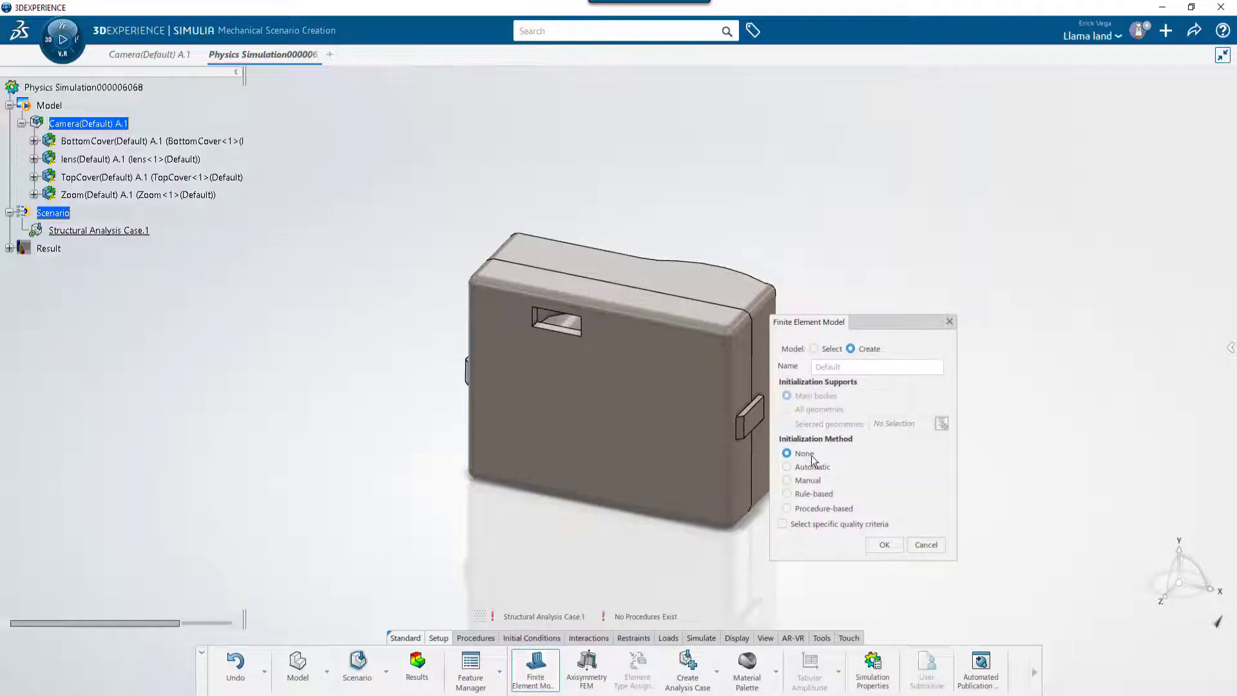
pyautogui.click(800, 472)
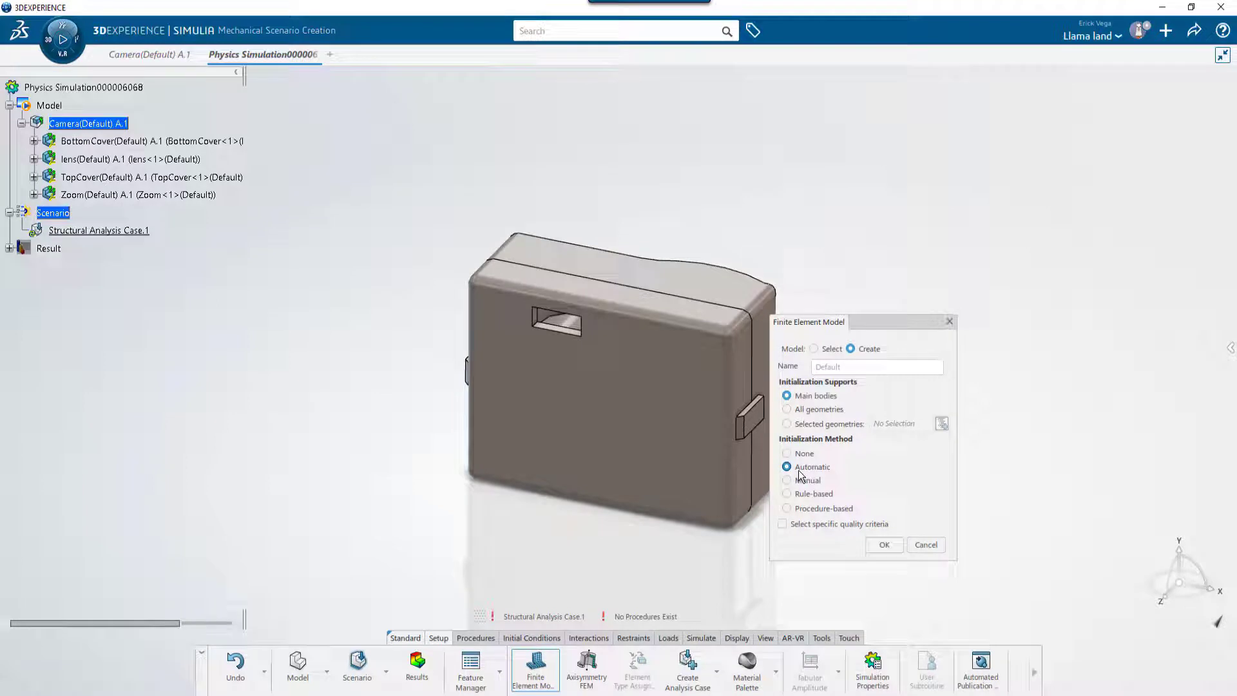
pyautogui.click(892, 543)
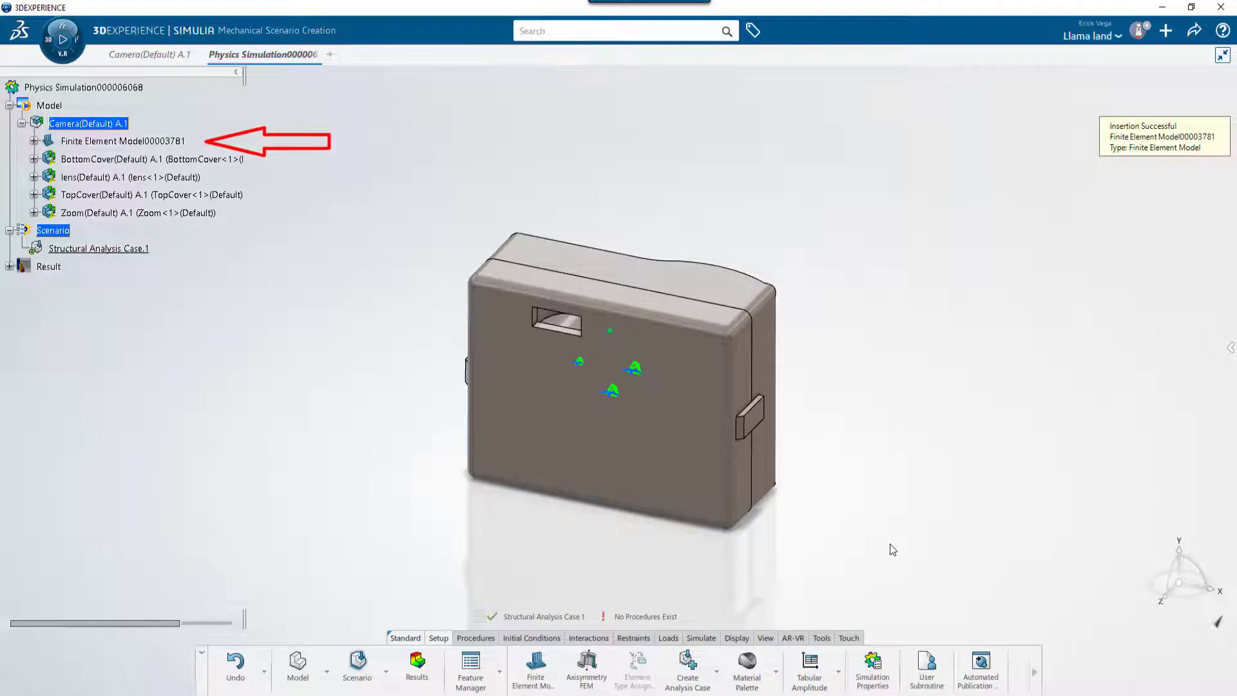
pyautogui.click(477, 638)
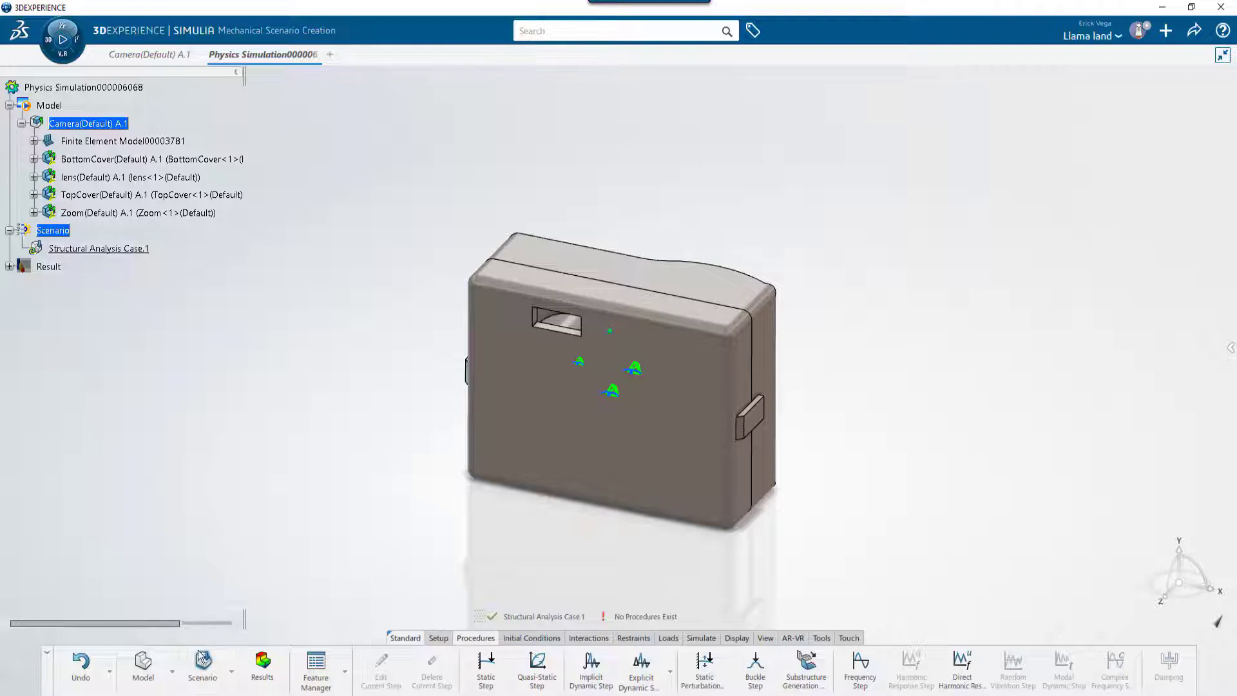
# Switch to Model Prep and create an abstraction shape referencing Camera(Default) A.1.
pyautogui.click(173, 672)
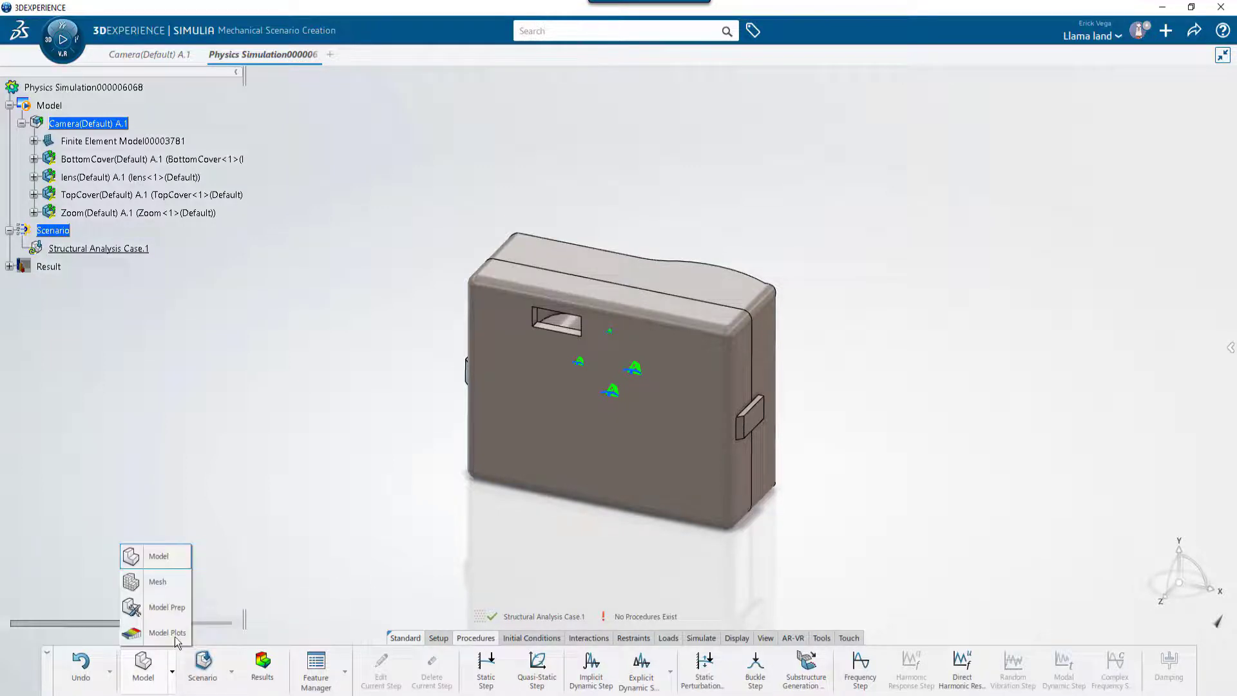
pyautogui.click(176, 608)
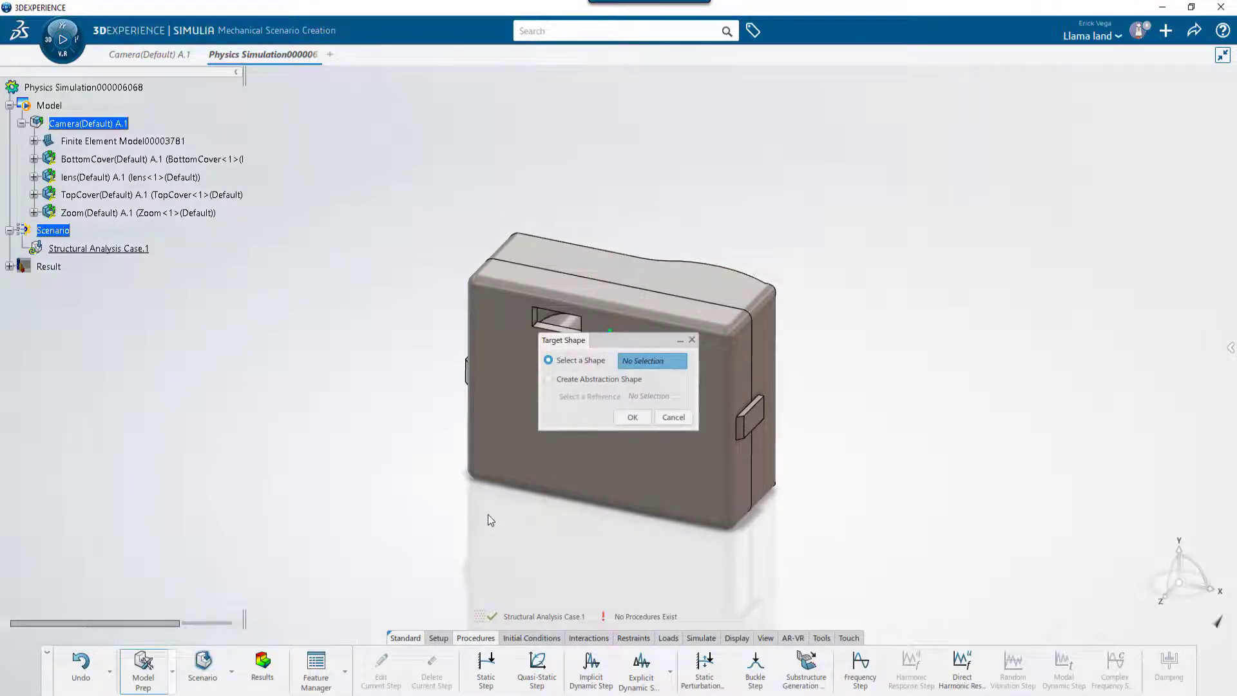
pyautogui.click(556, 439)
pyautogui.click(578, 381)
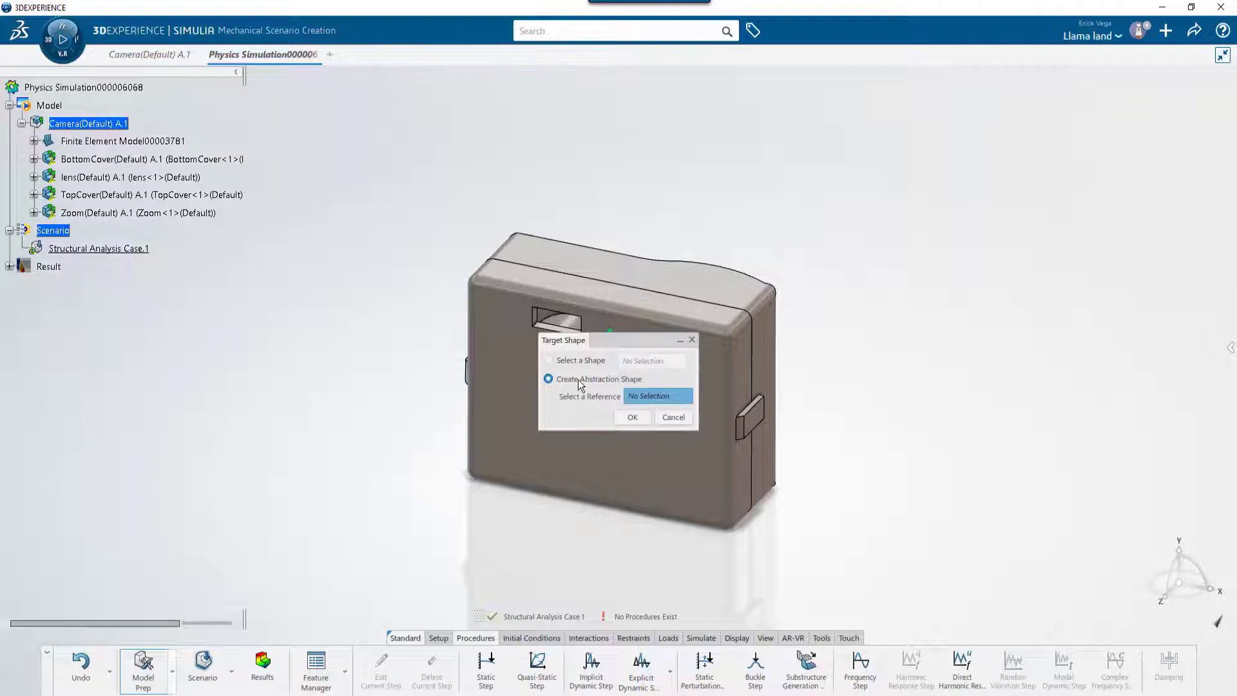
pyautogui.click(76, 125)
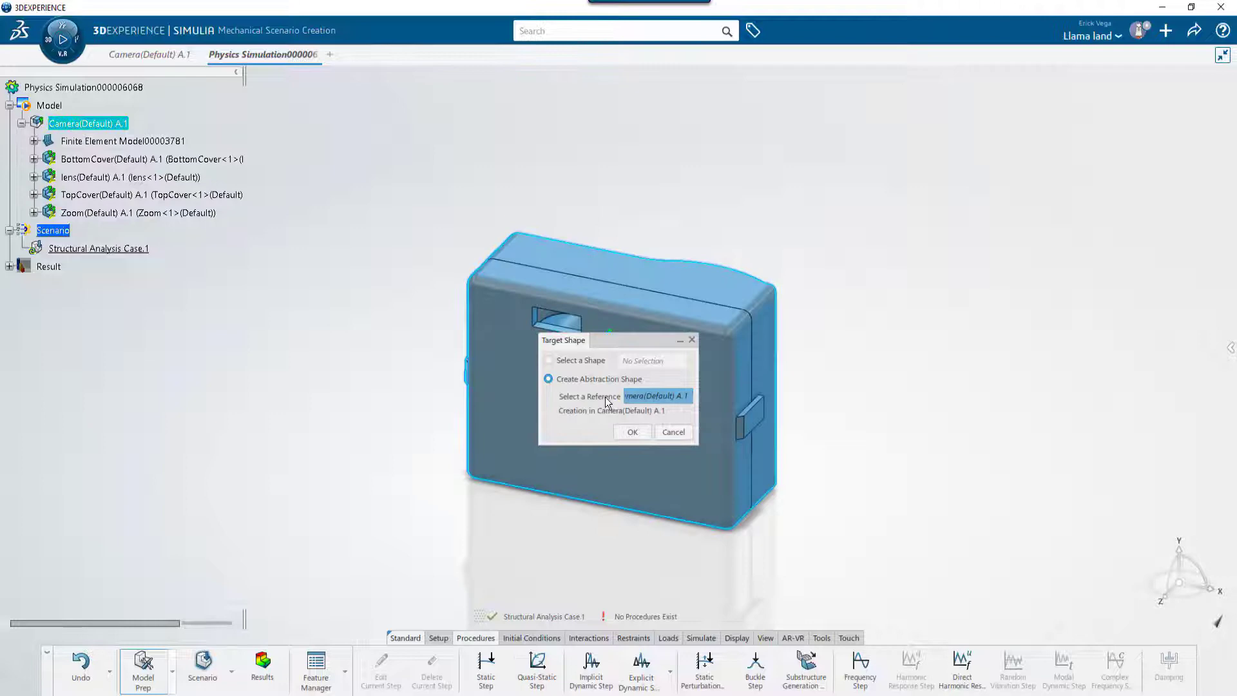
pyautogui.click(630, 418)
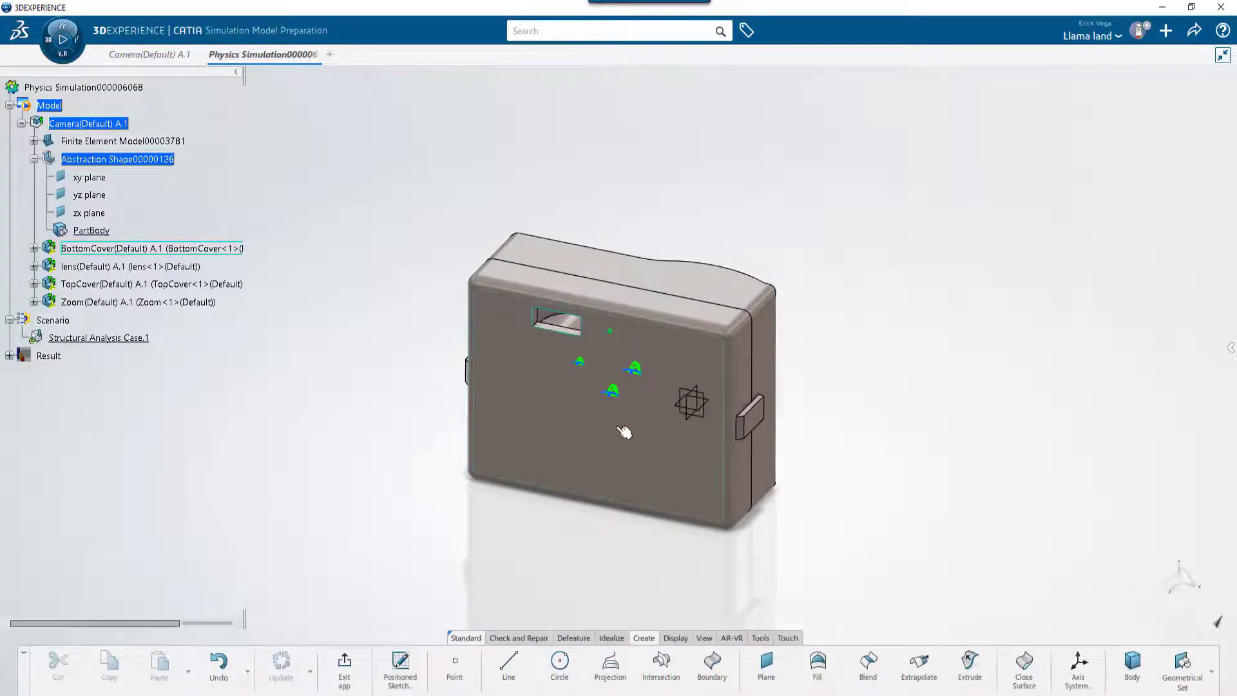
# Sketch a dimensioned floor line on the camera's front face and exit the sketch.
pyautogui.click(624, 429)
pyautogui.click(400, 660)
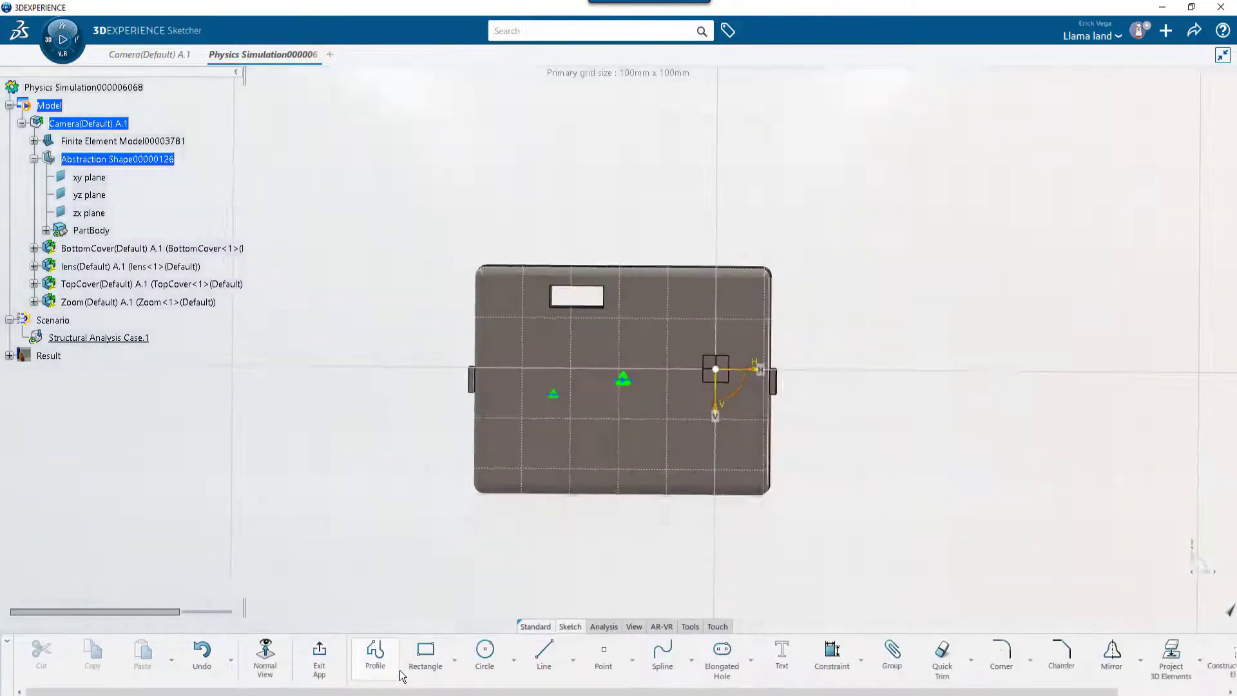
pyautogui.click(544, 651)
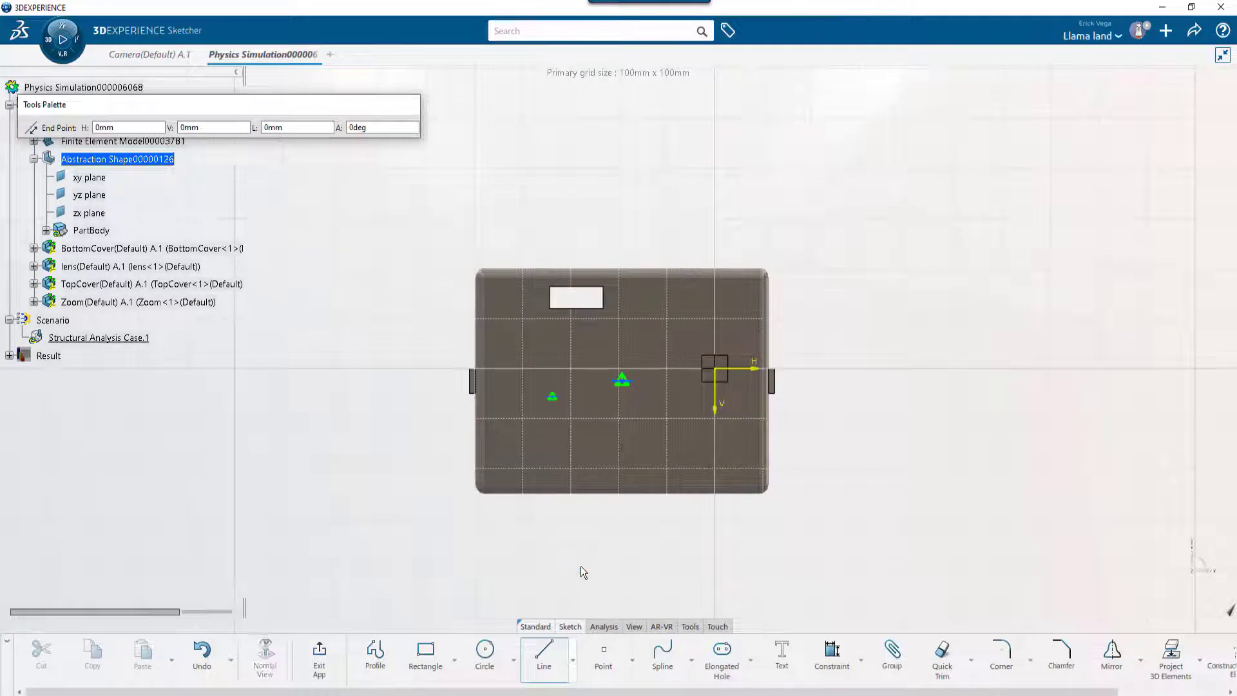
pyautogui.click(579, 565)
pyautogui.click(345, 437)
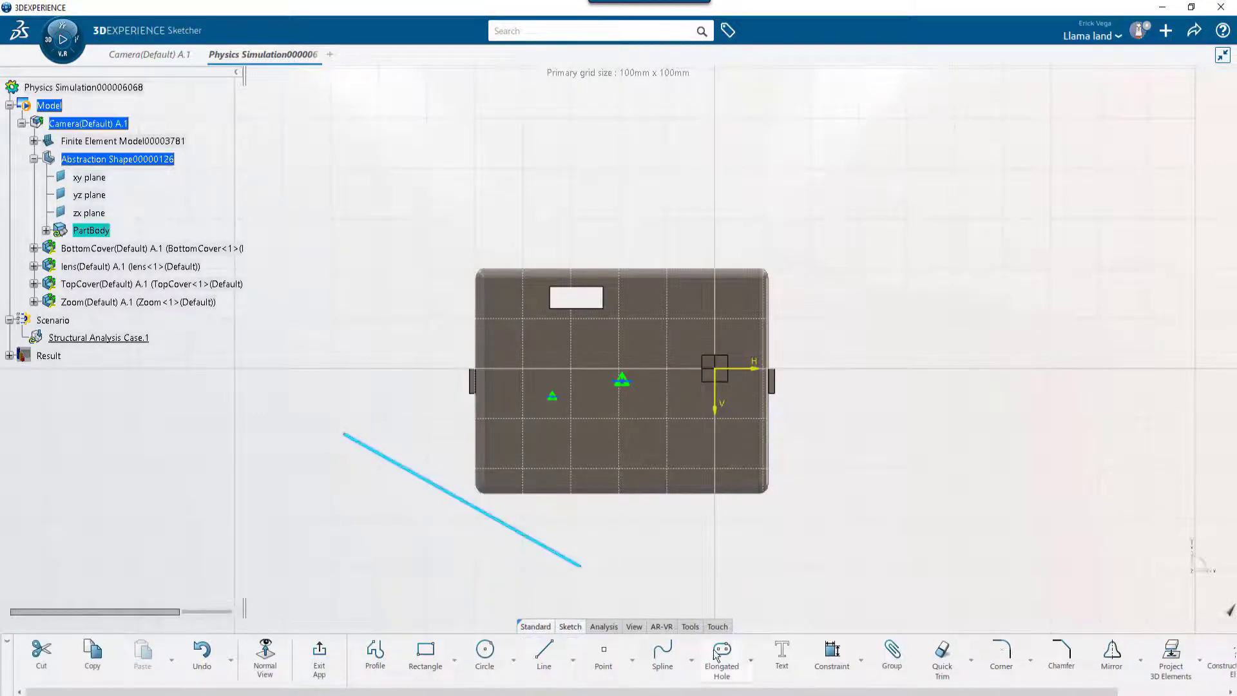
pyautogui.click(830, 656)
pyautogui.click(482, 545)
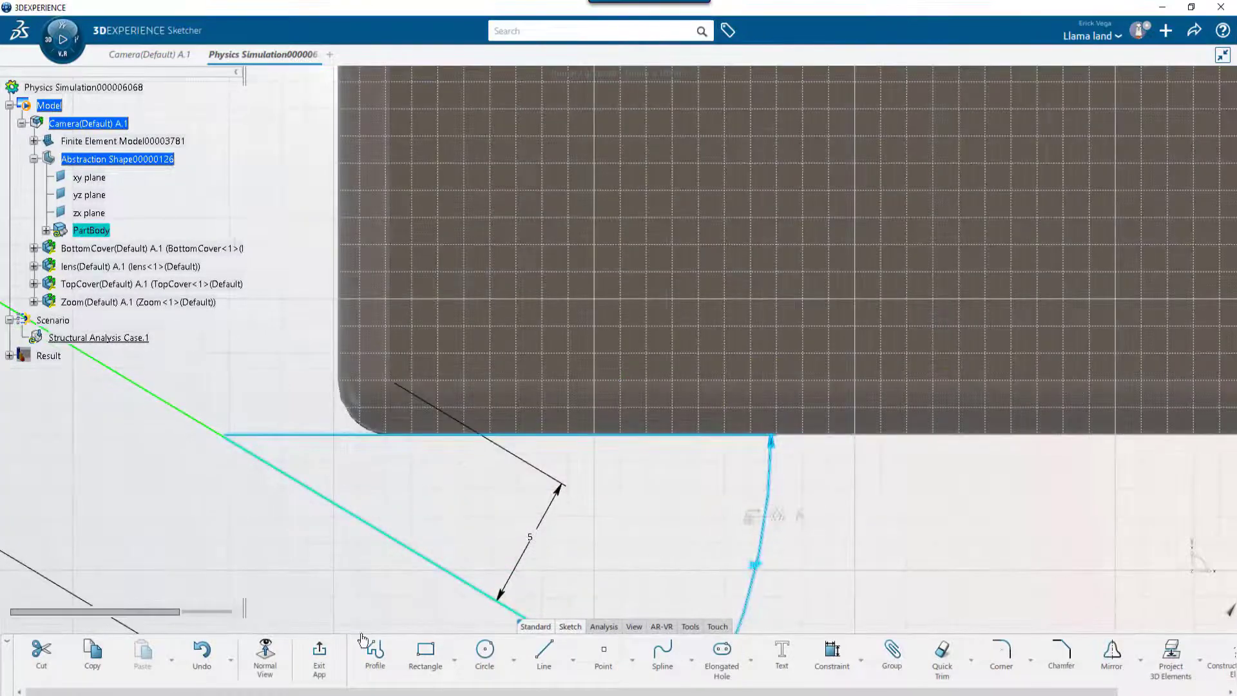
pyautogui.click(320, 656)
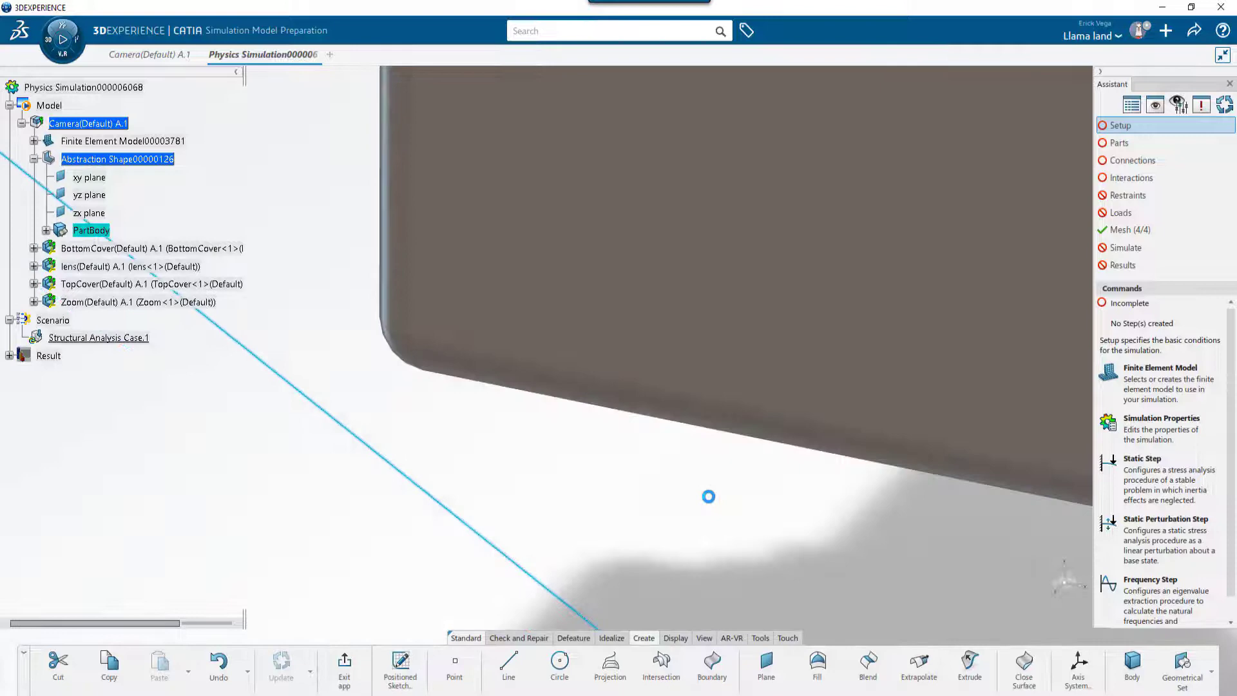
# Extrude Sketch.1 with a 40mm first limit length to form the floor plate.
pyautogui.click(969, 663)
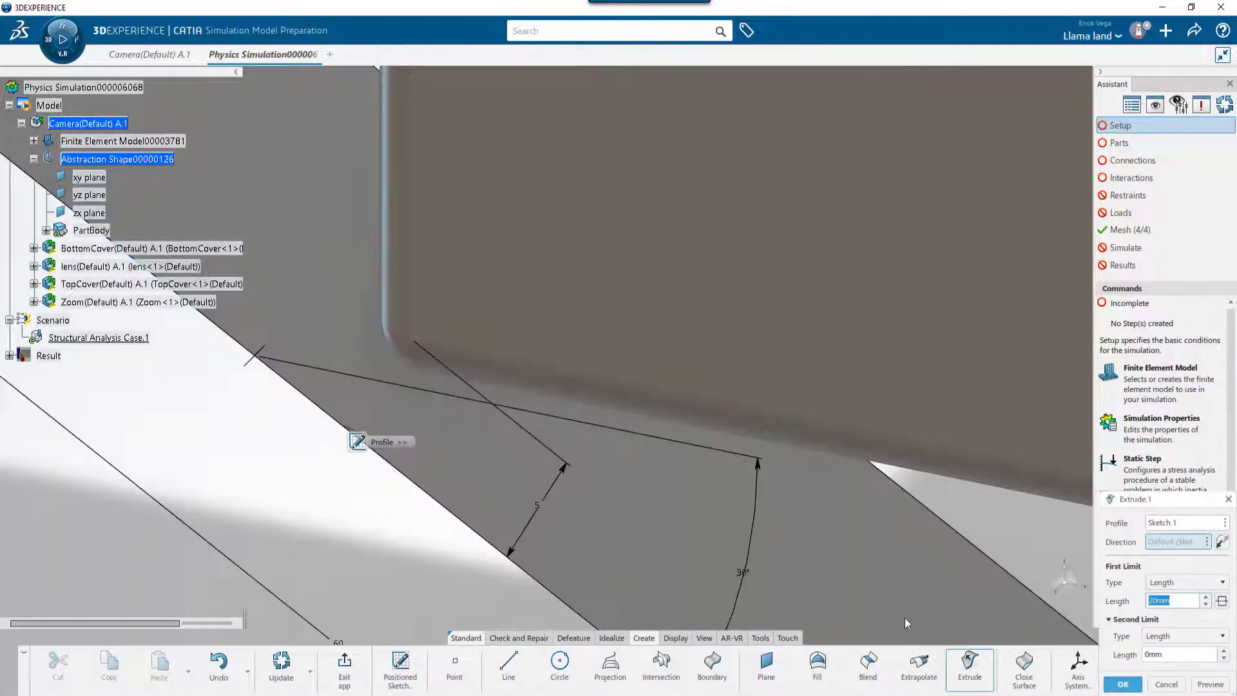
pyautogui.scroll(-6, 793, 530)
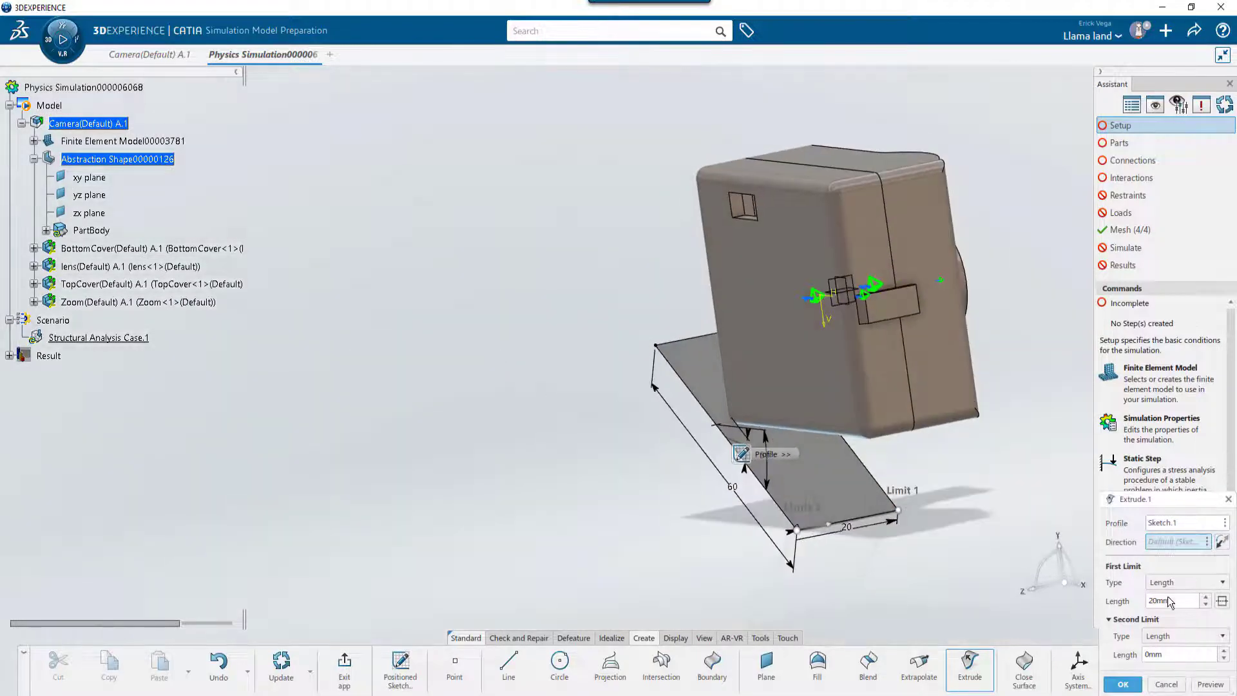
pyautogui.doubleClick(1183, 604)
pyautogui.write('40')
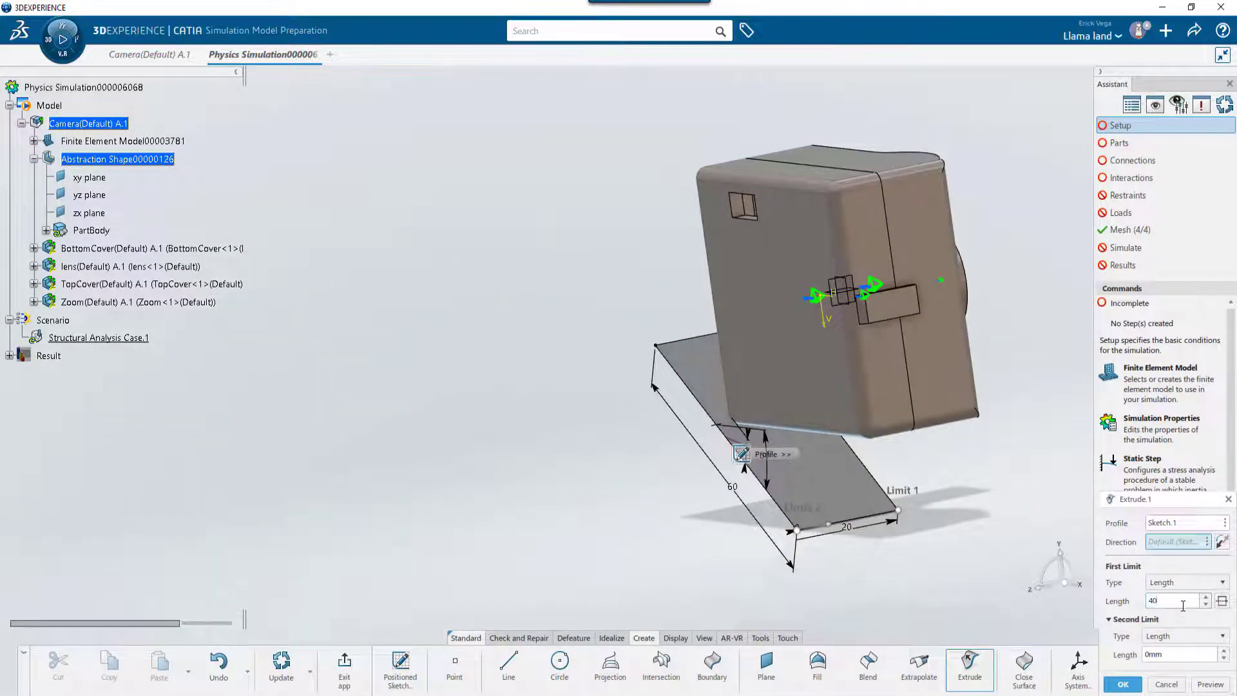
pyautogui.click(1182, 653)
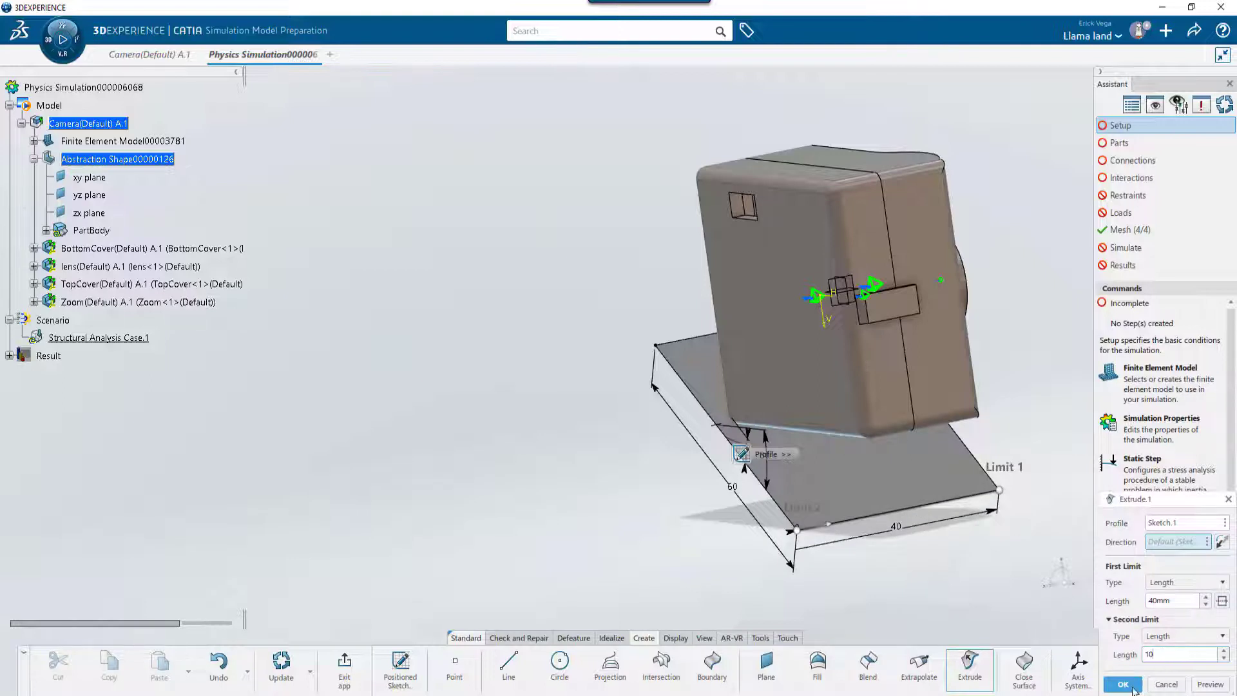
pyautogui.click(1123, 685)
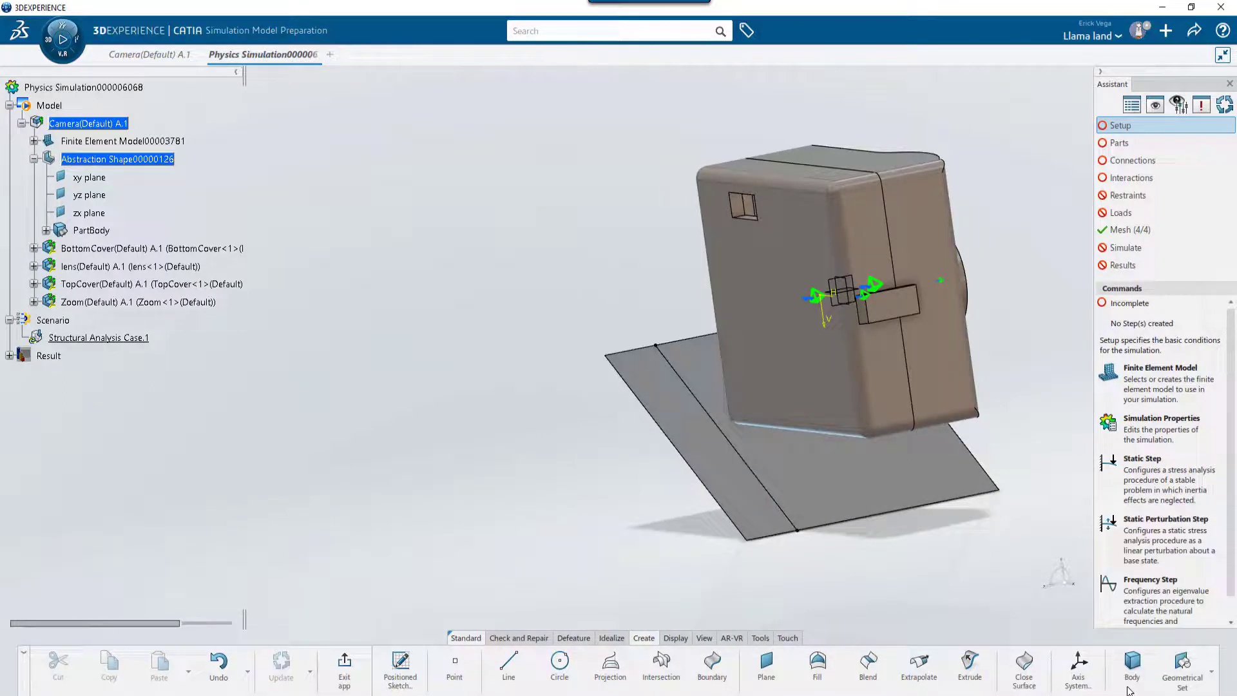
# Exit model preparation and switch from Model Prep to the structural Model app.
pyautogui.click(342, 673)
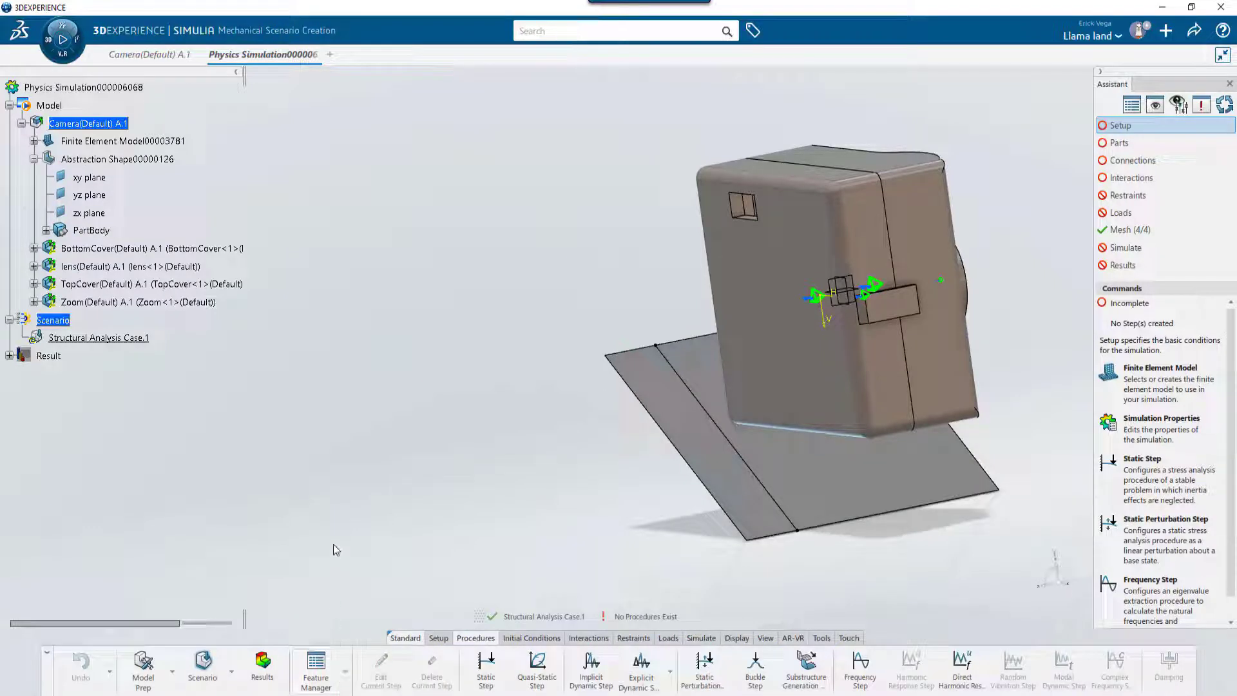
pyautogui.click(173, 675)
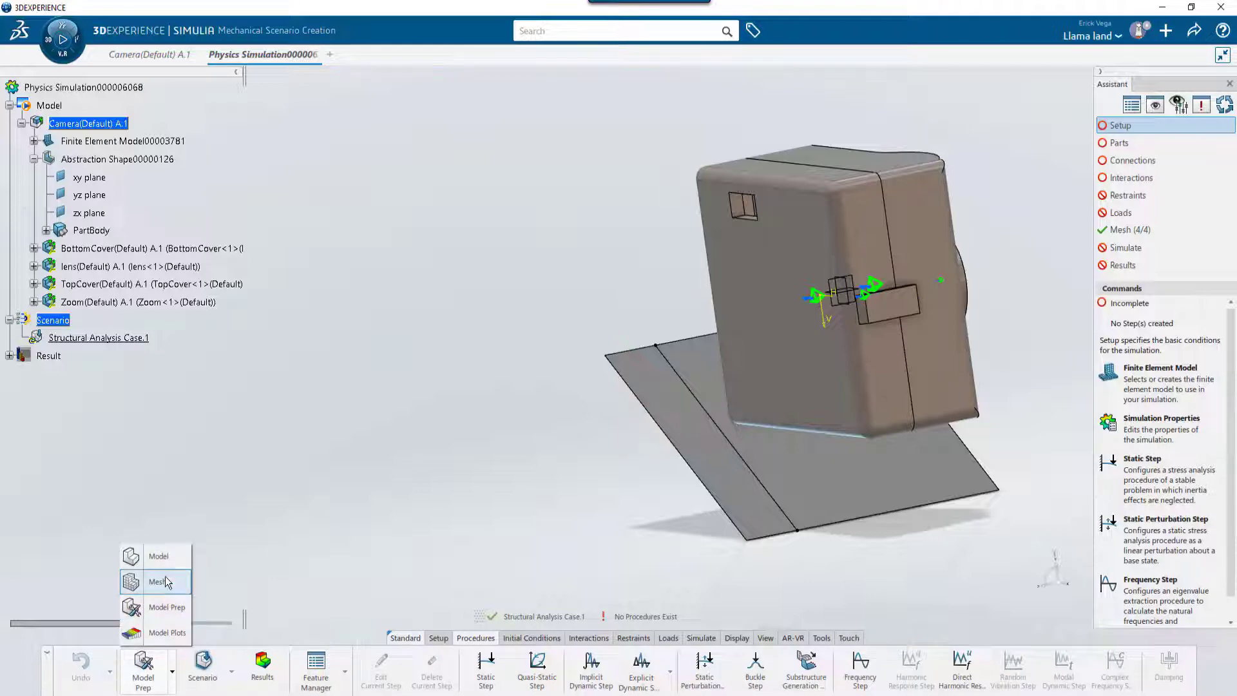
pyautogui.click(159, 558)
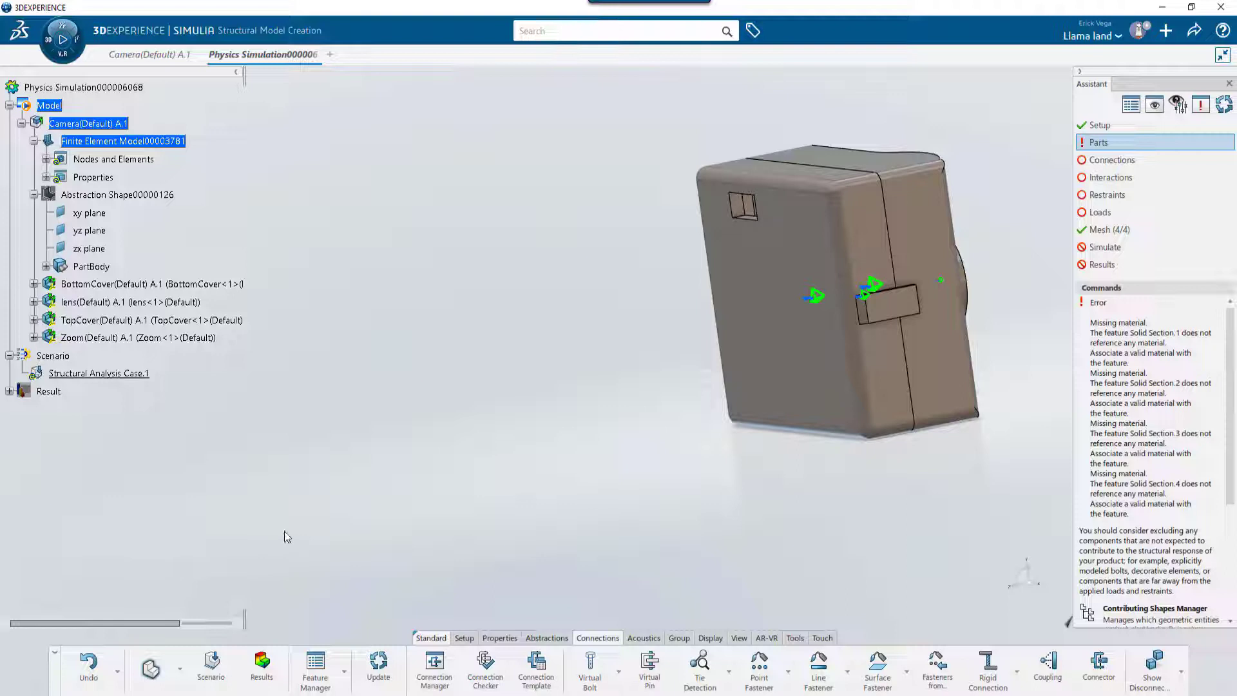
# Add Abstraction Shape00000126 as a contributing shape, making five contributing shapes.
pyautogui.click(468, 639)
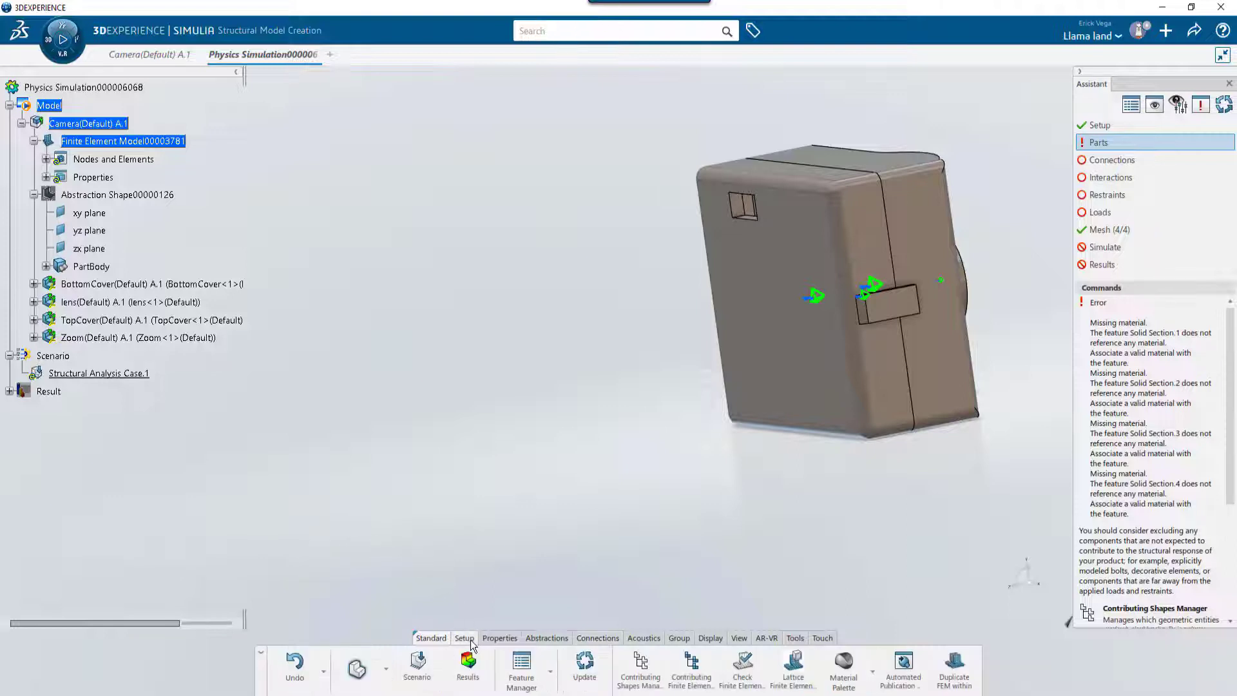
pyautogui.click(633, 677)
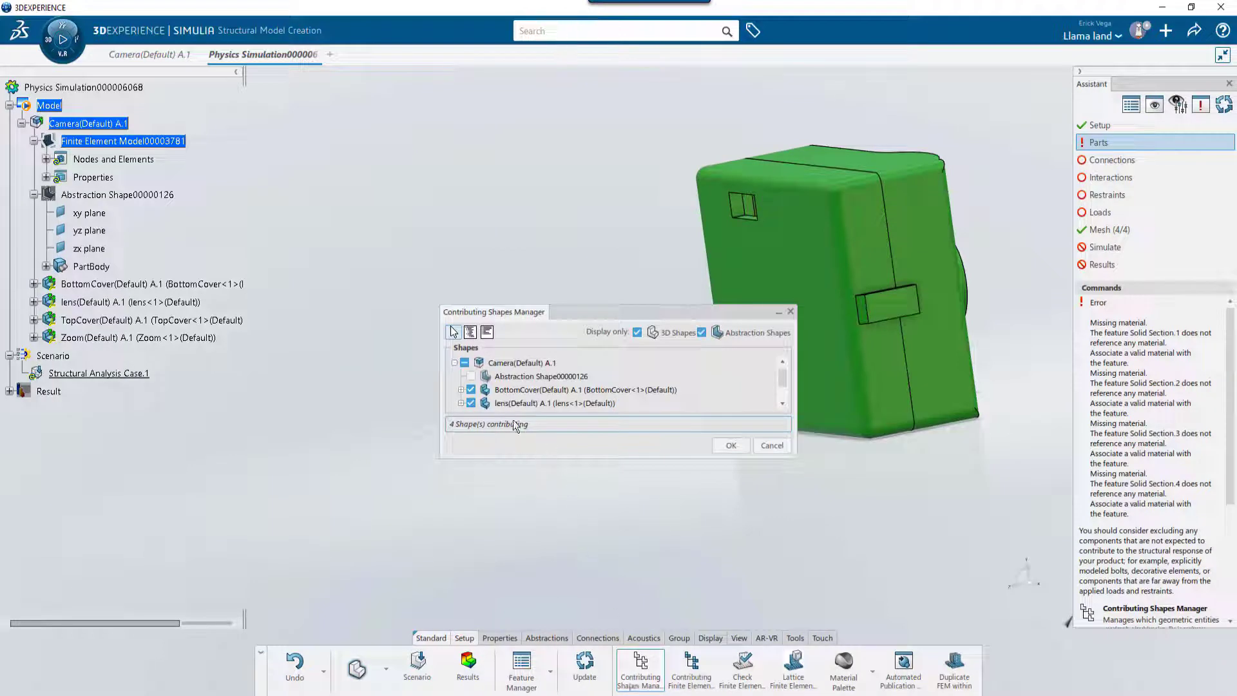
pyautogui.click(470, 377)
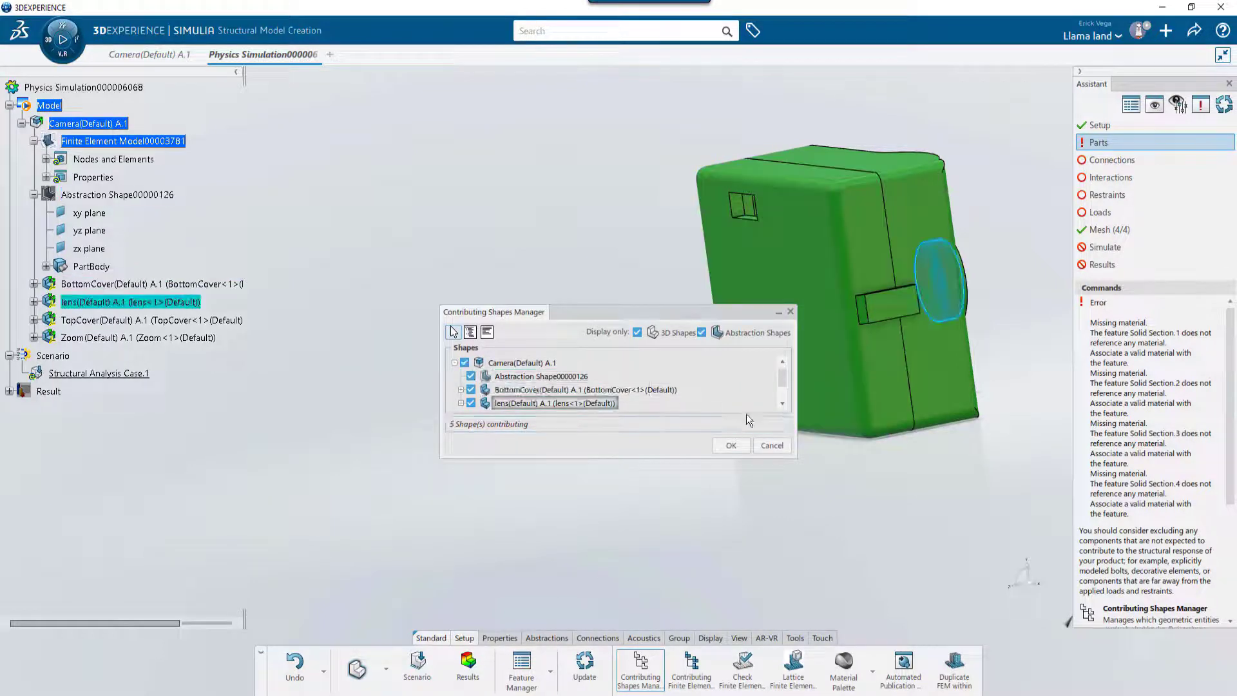
pyautogui.click(738, 443)
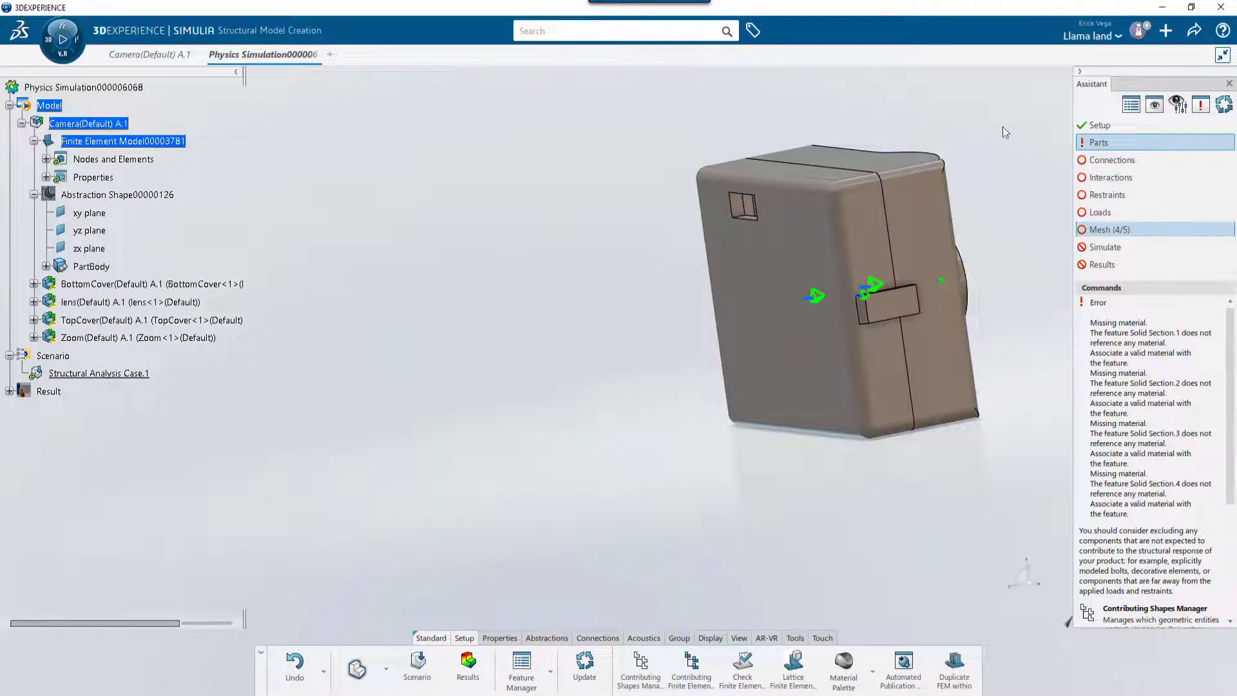
# Display only contributing shapes and pan so the floor shows beneath the camera.
pyautogui.click(1153, 105)
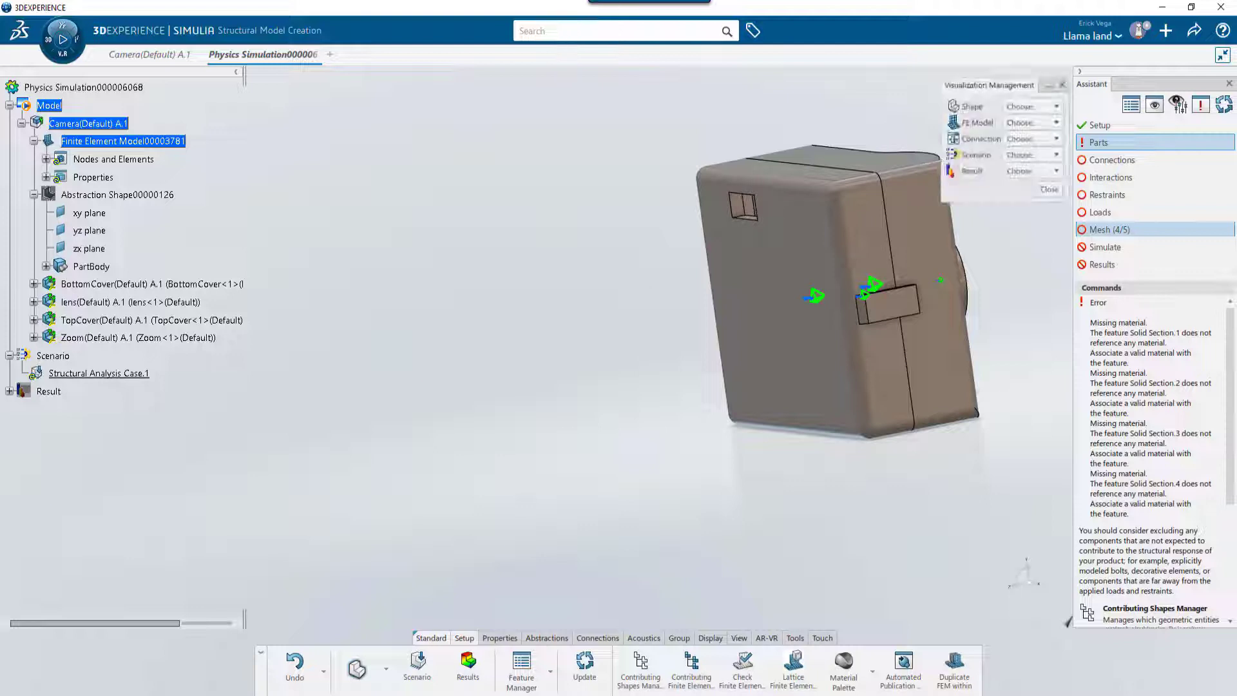
pyautogui.click(1032, 106)
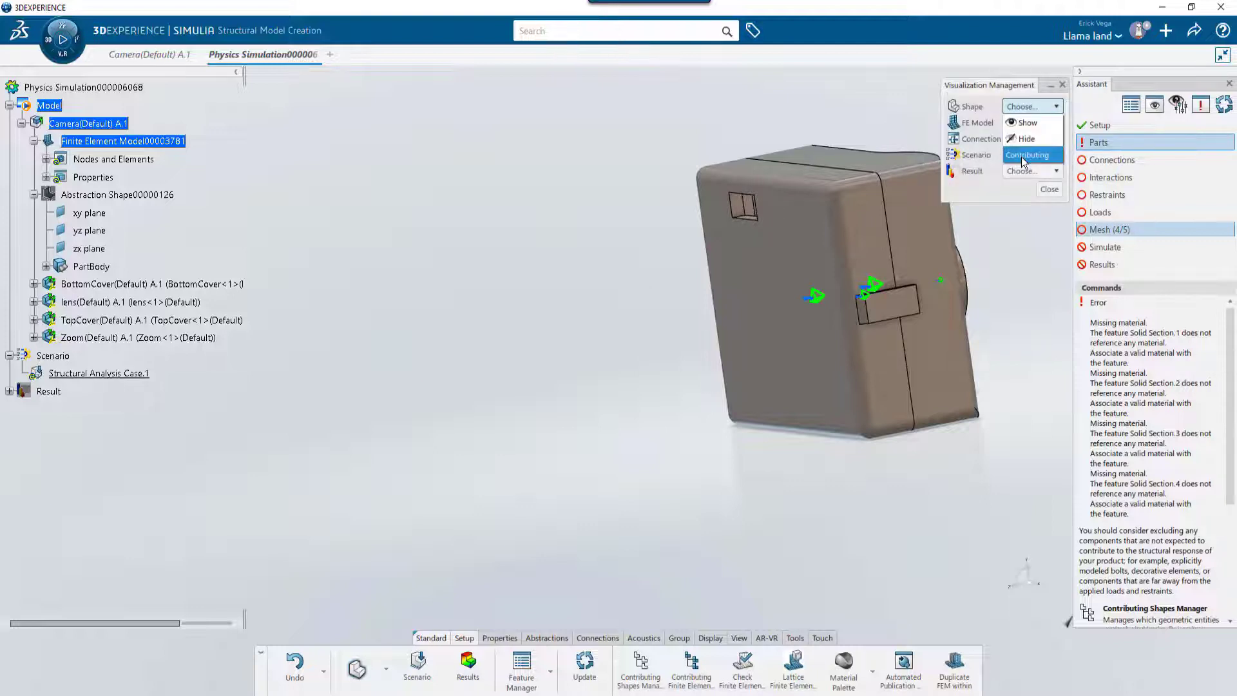
pyautogui.click(1025, 155)
pyautogui.moveTo(1004, 326); pyautogui.dragTo(696, 362, button='middle')
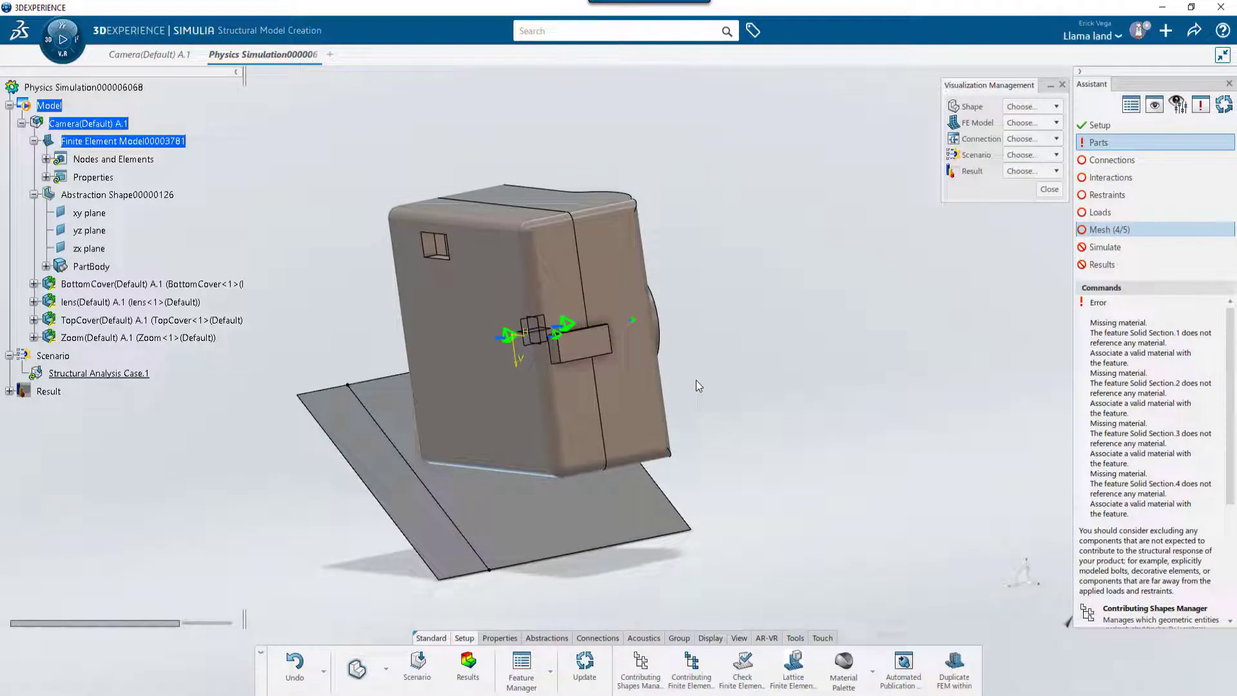
# Give the floor plate a 2mm shell section of Stainless Steel (ferritic).
pyautogui.click(500, 637)
pyautogui.click(710, 670)
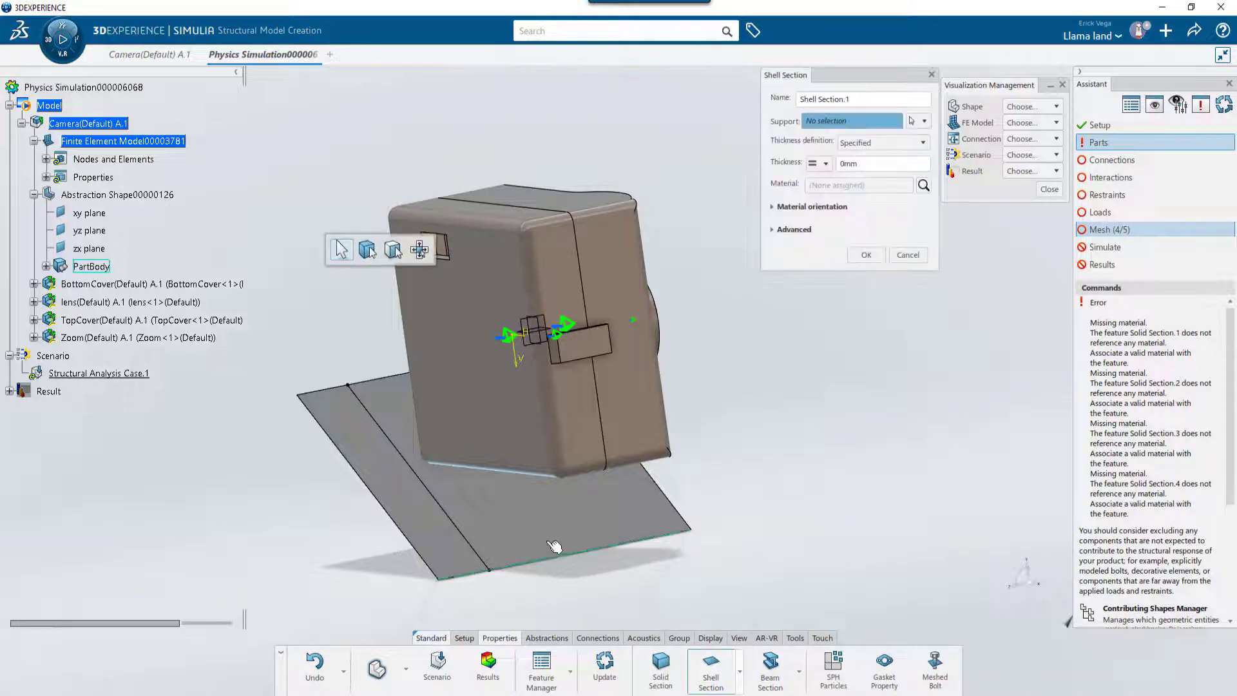
pyautogui.click(541, 532)
pyautogui.doubleClick(844, 163)
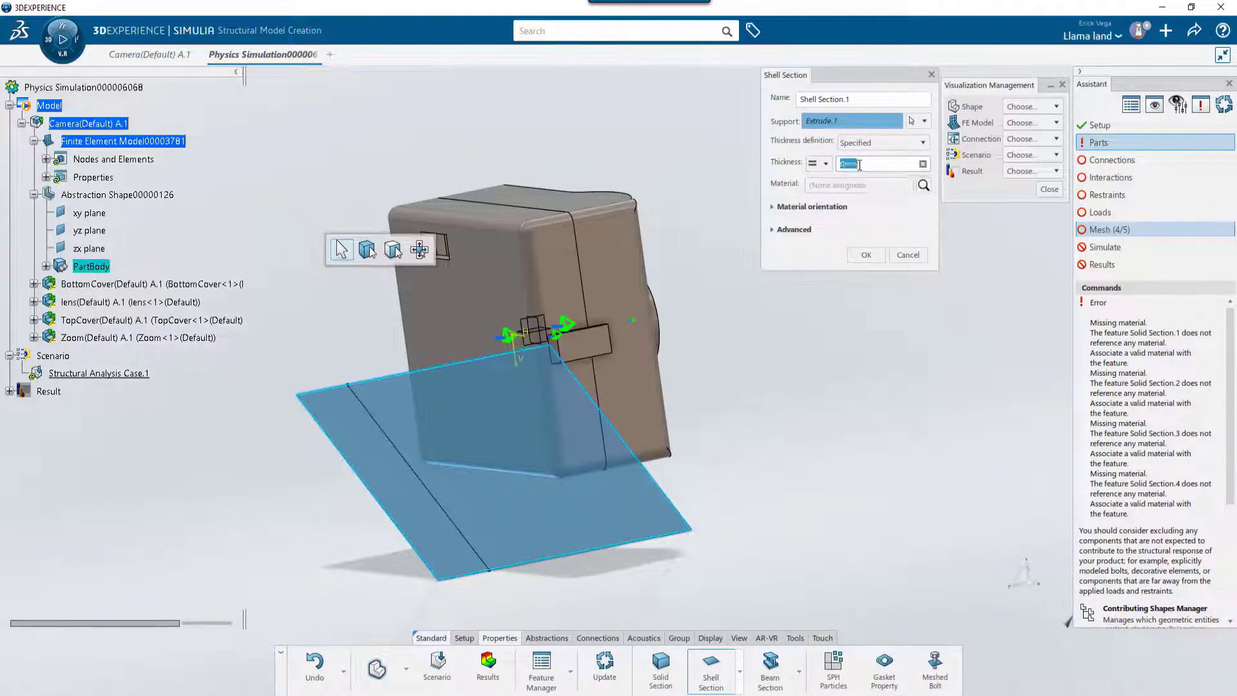
pyautogui.write('2')
pyautogui.click(883, 214)
pyautogui.click(924, 185)
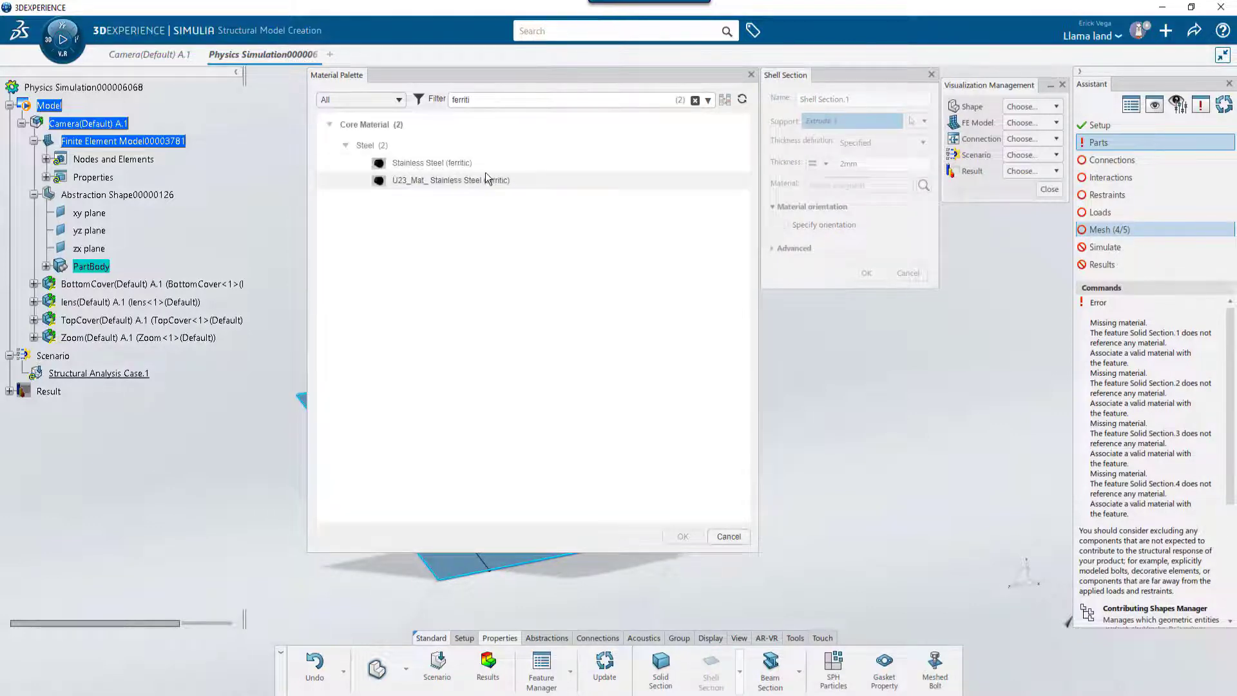
pyautogui.click(439, 163)
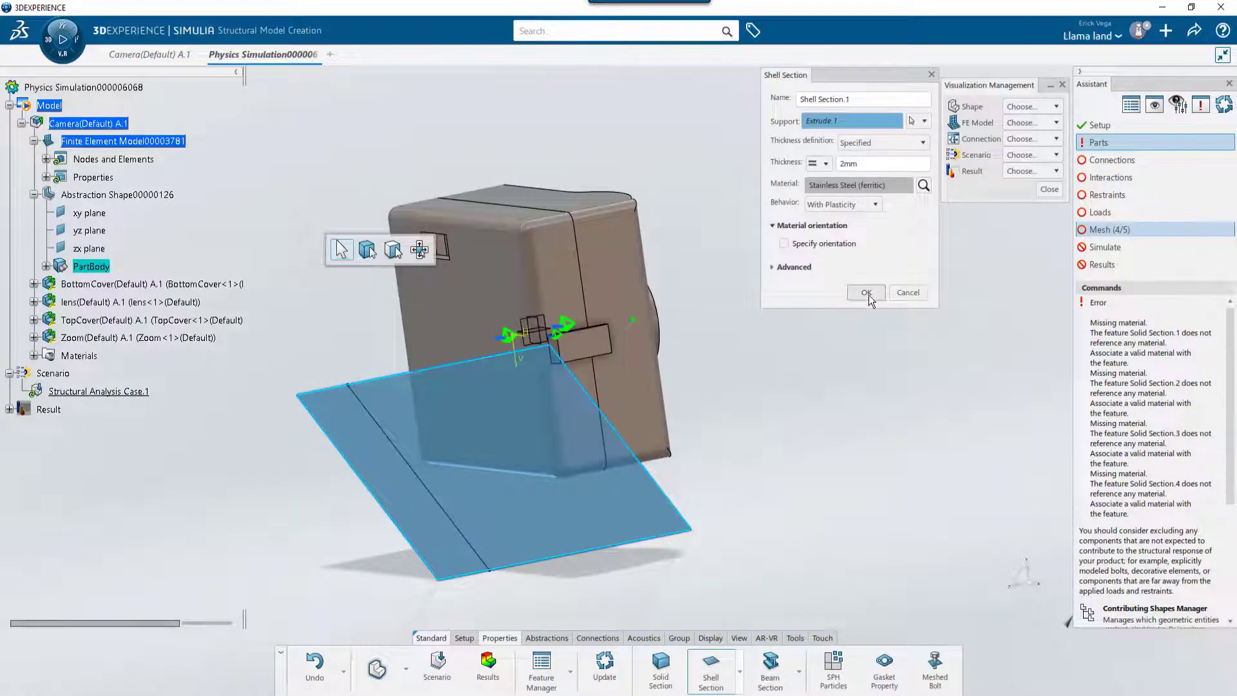
pyautogui.click(867, 293)
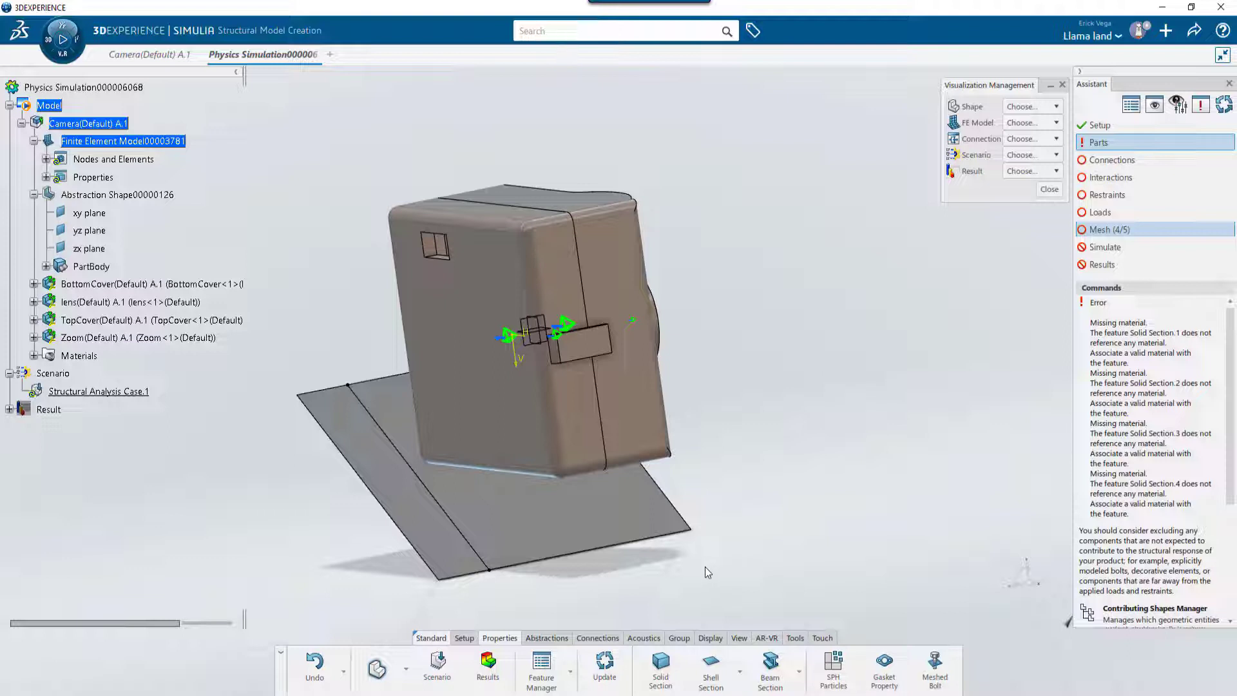
# Run tie detection, remove the duplicate Tie.2 in row 4, and accept six ties.
pyautogui.click(597, 638)
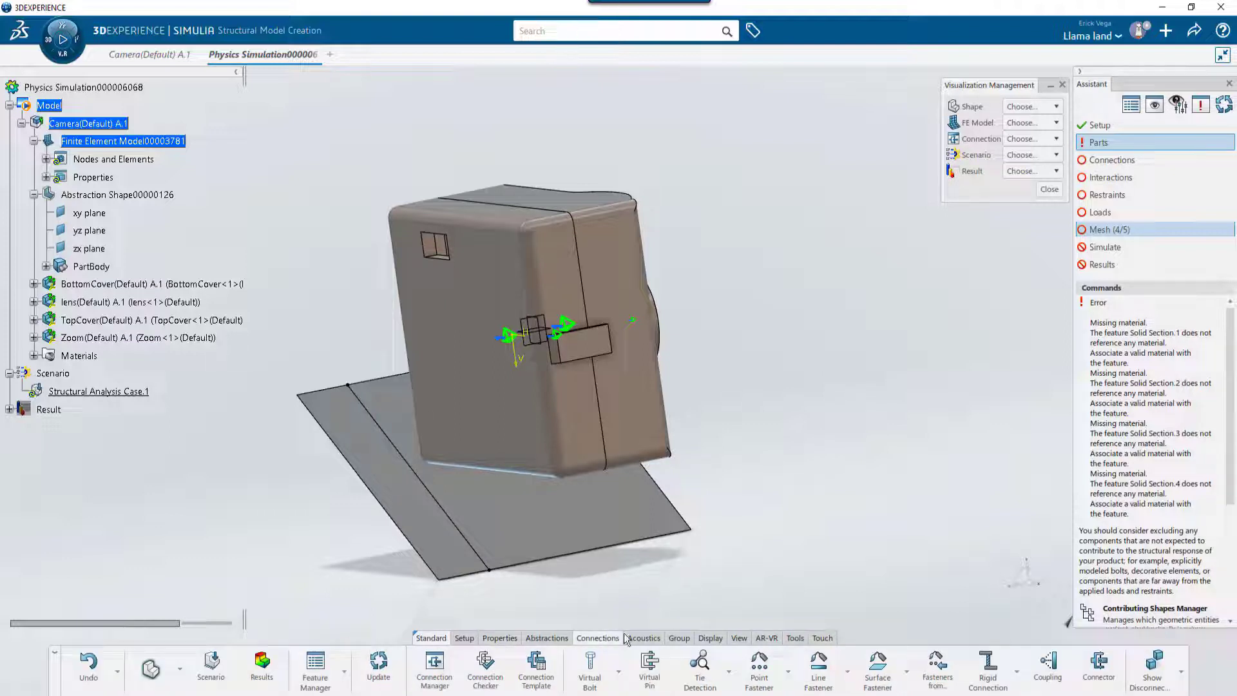
pyautogui.click(700, 670)
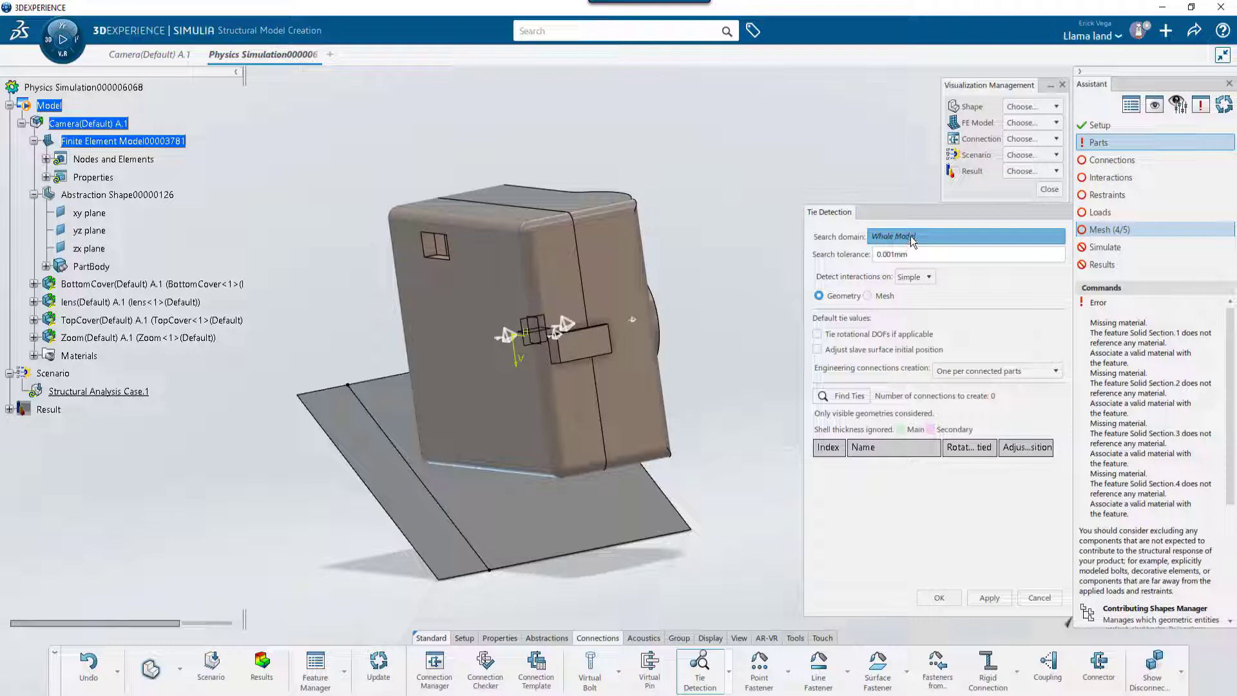
pyautogui.click(844, 397)
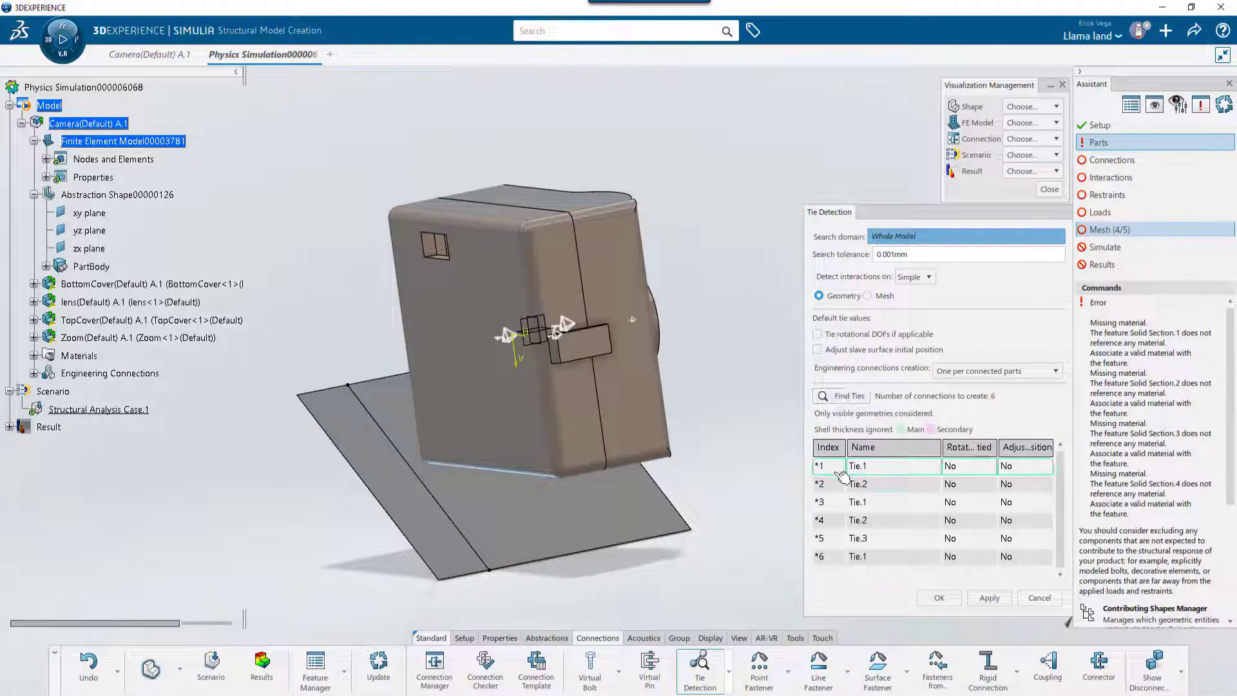
pyautogui.click(837, 484)
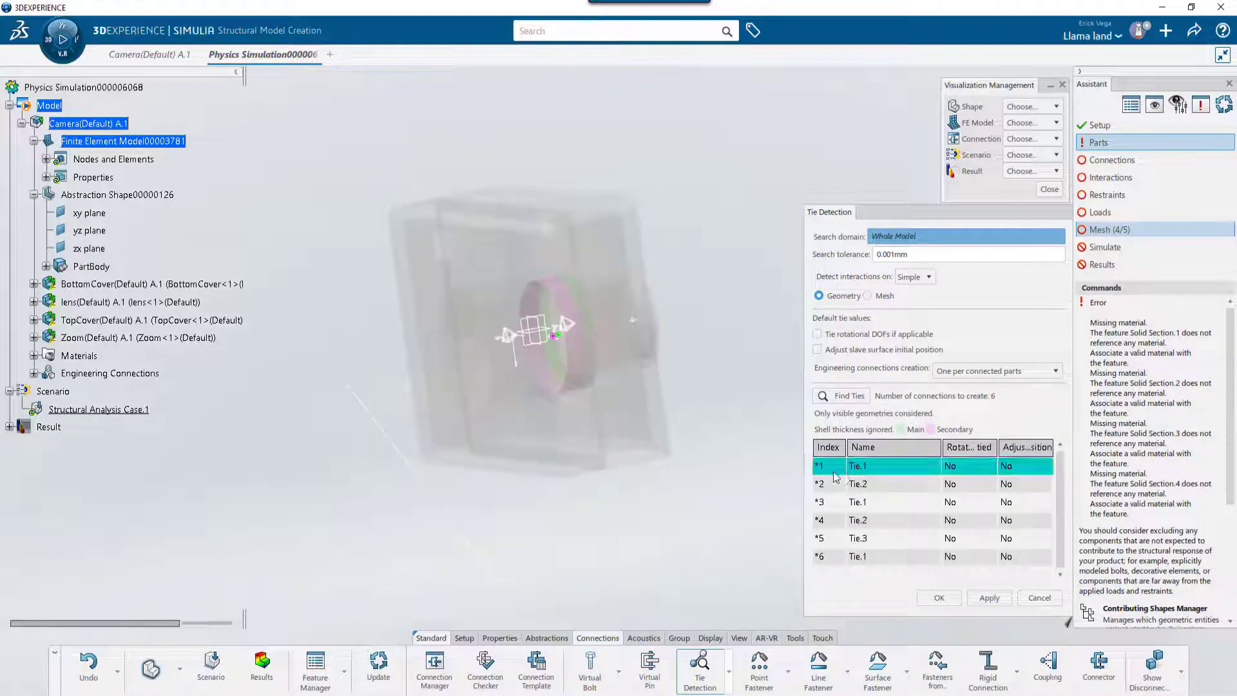
pyautogui.click(836, 507)
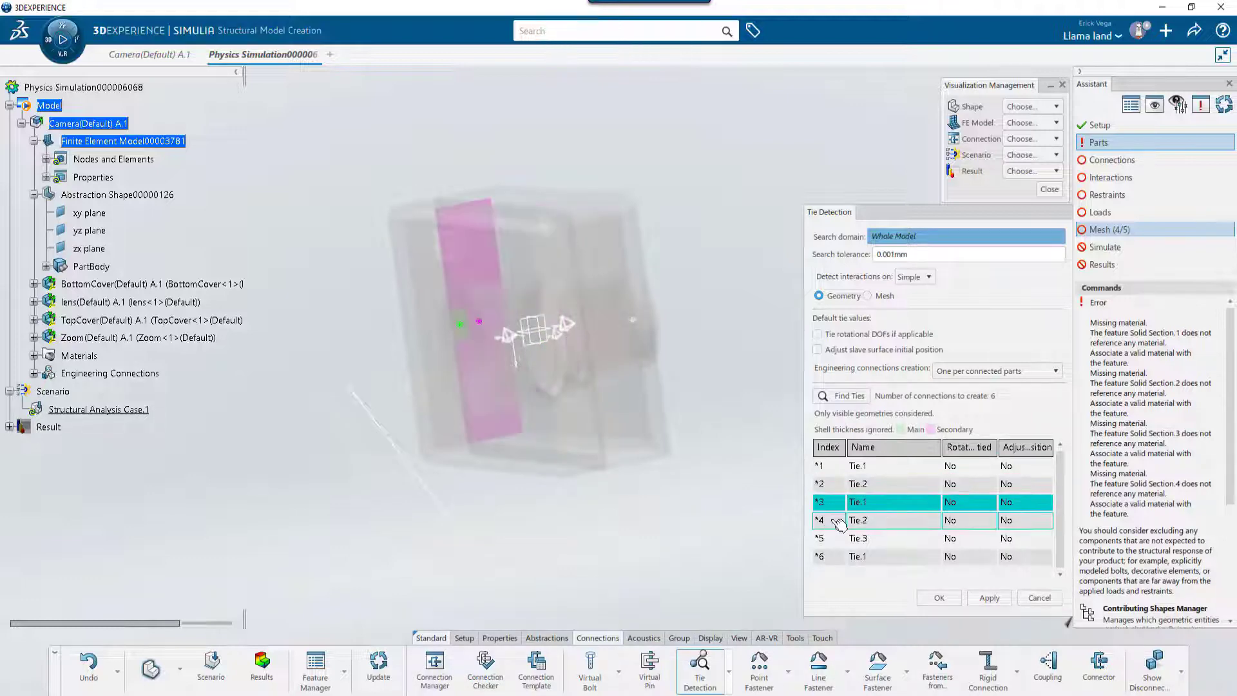
pyautogui.click(839, 520)
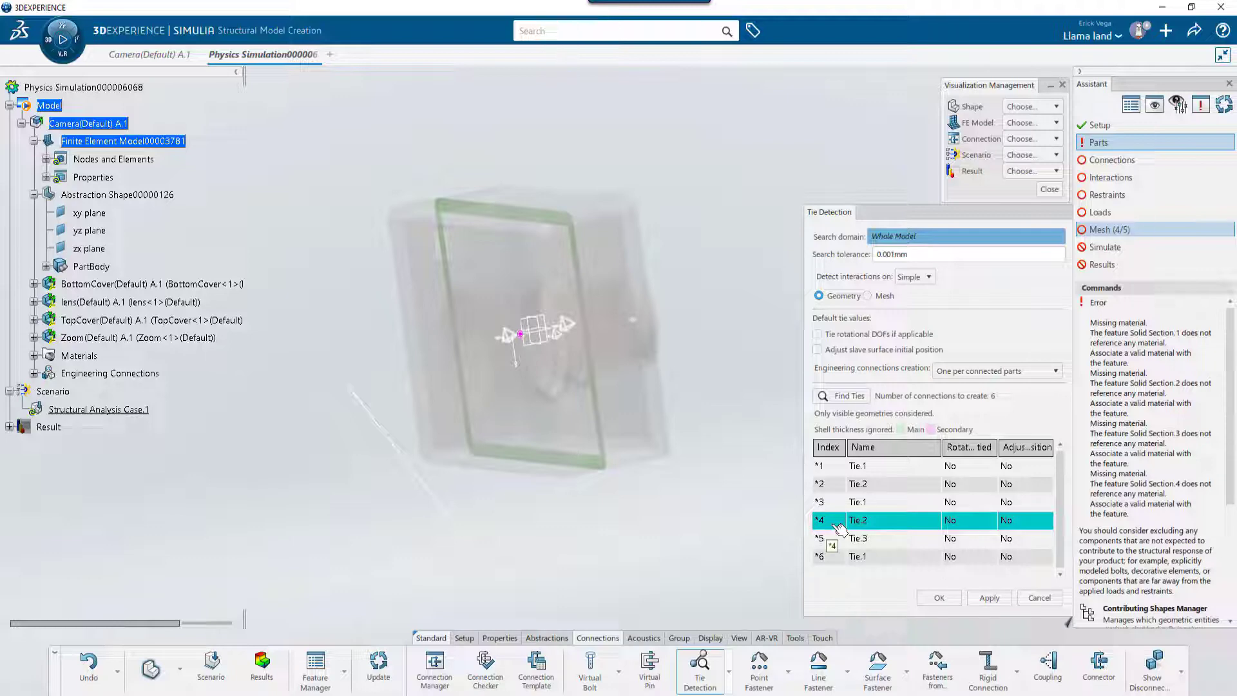
pyautogui.rightClick(835, 528)
pyautogui.click(863, 577)
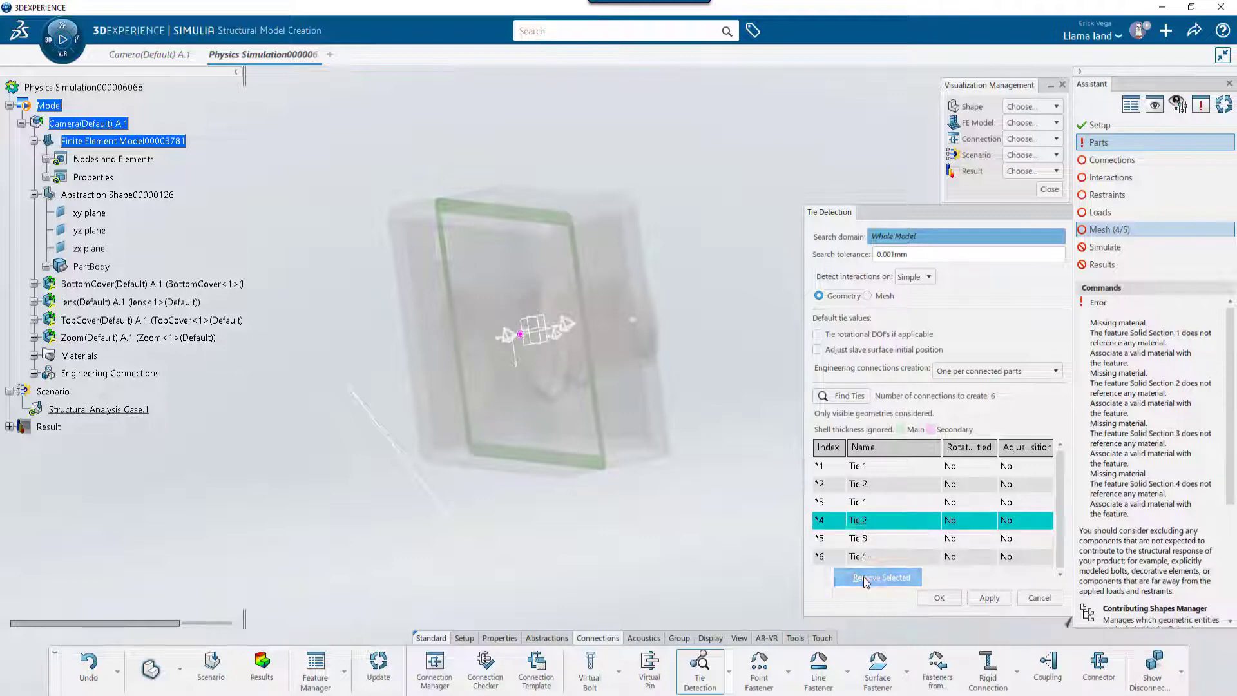
pyautogui.click(938, 598)
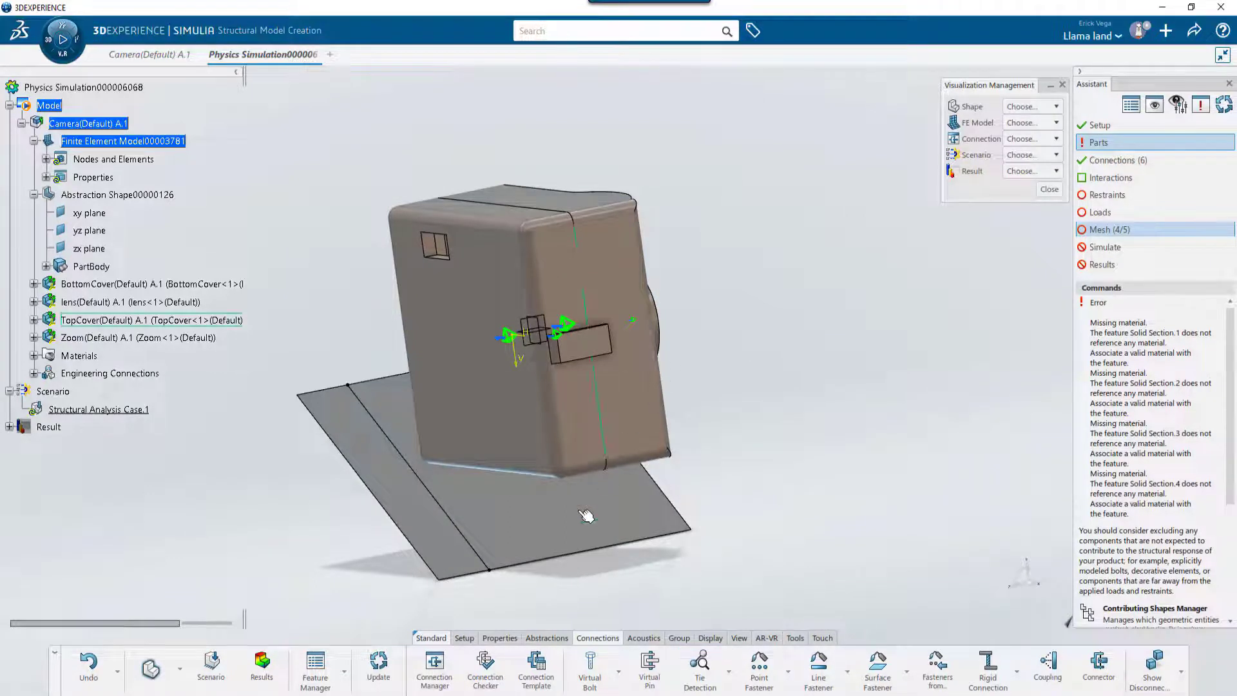
# Create Rigid Body.1 on the floor plate (Extrude.1), referenced at its Center of Mass.
pyautogui.click(546, 637)
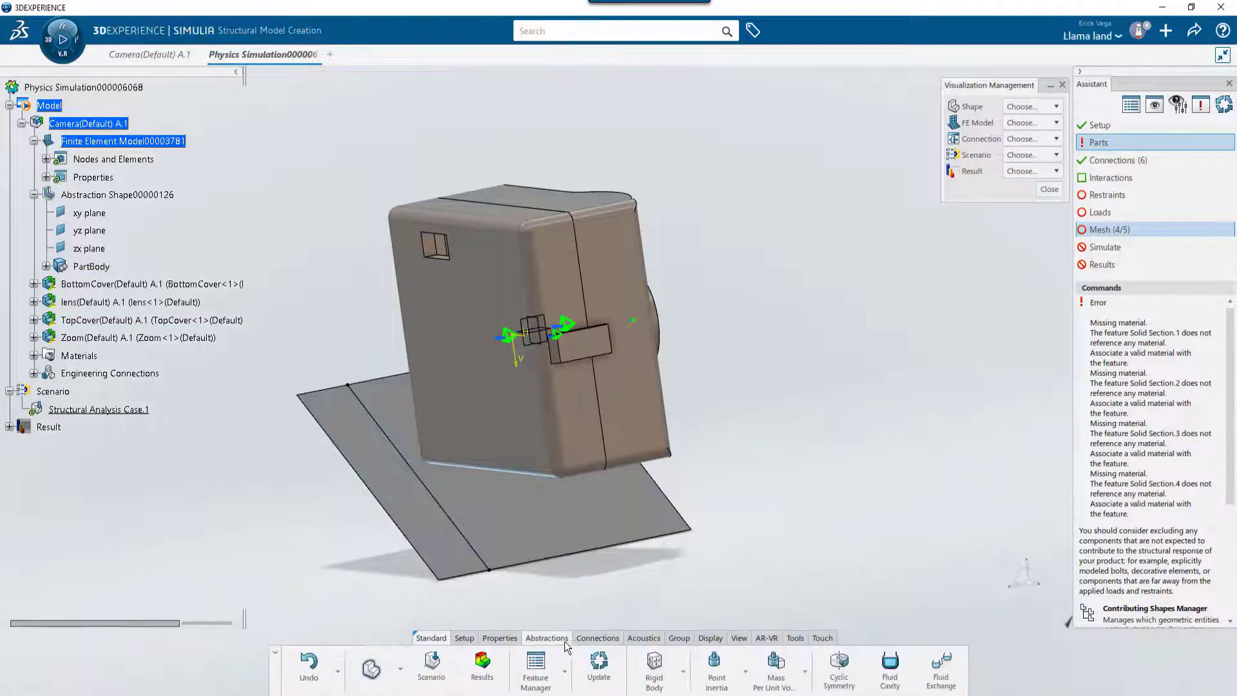
pyautogui.click(653, 681)
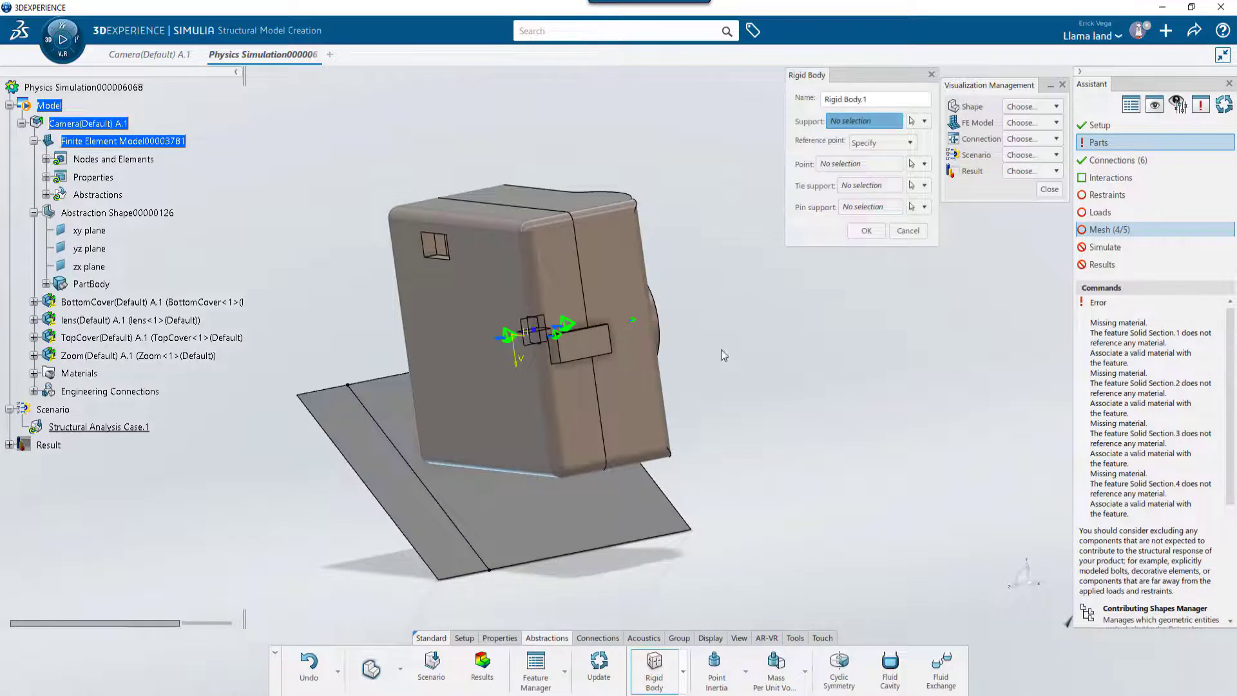
pyautogui.click(588, 515)
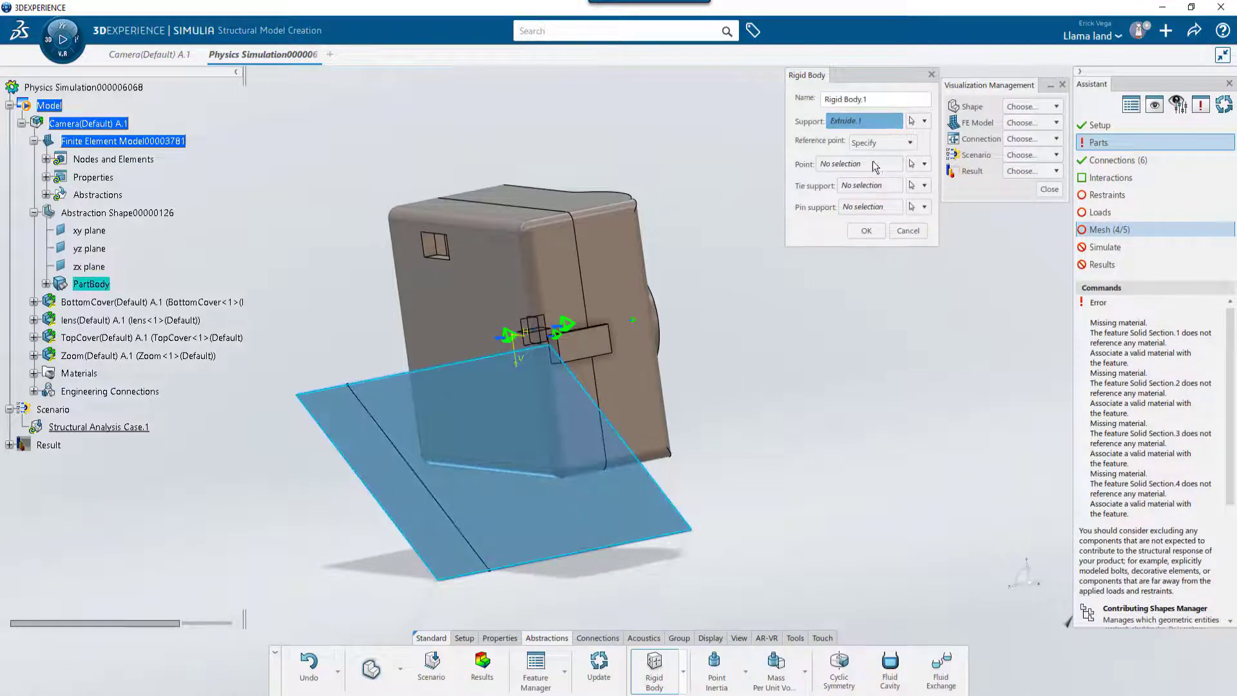
pyautogui.click(875, 144)
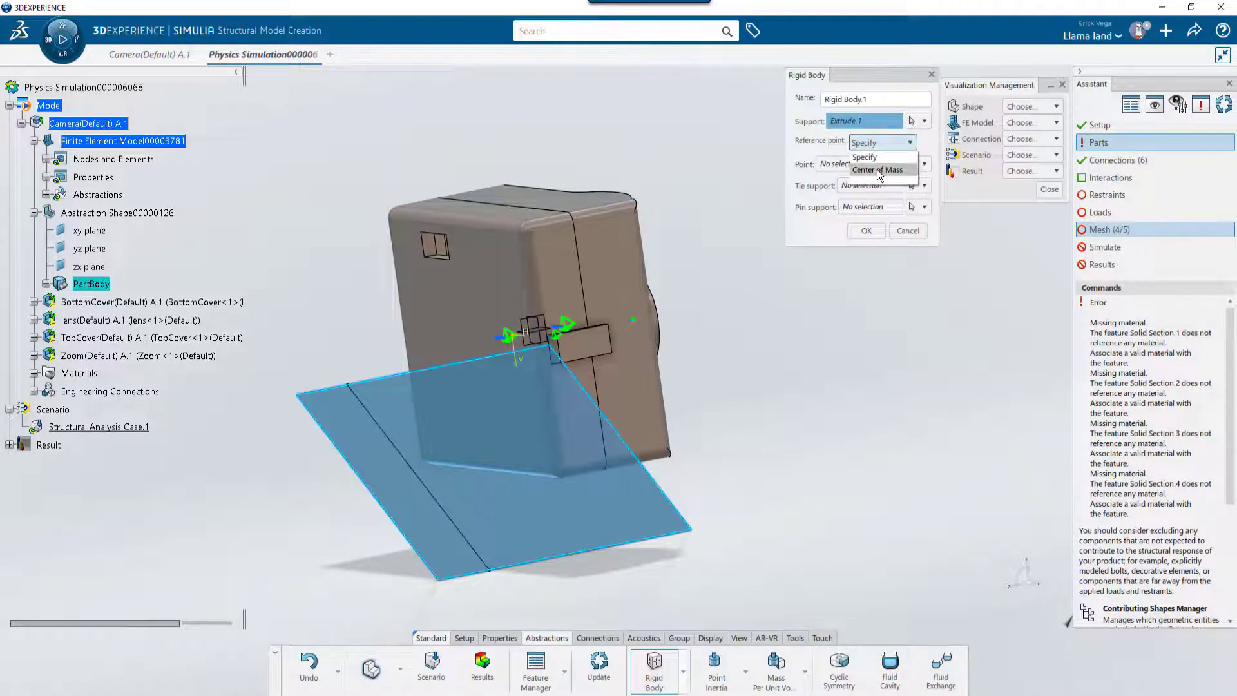
pyautogui.click(878, 170)
pyautogui.click(867, 233)
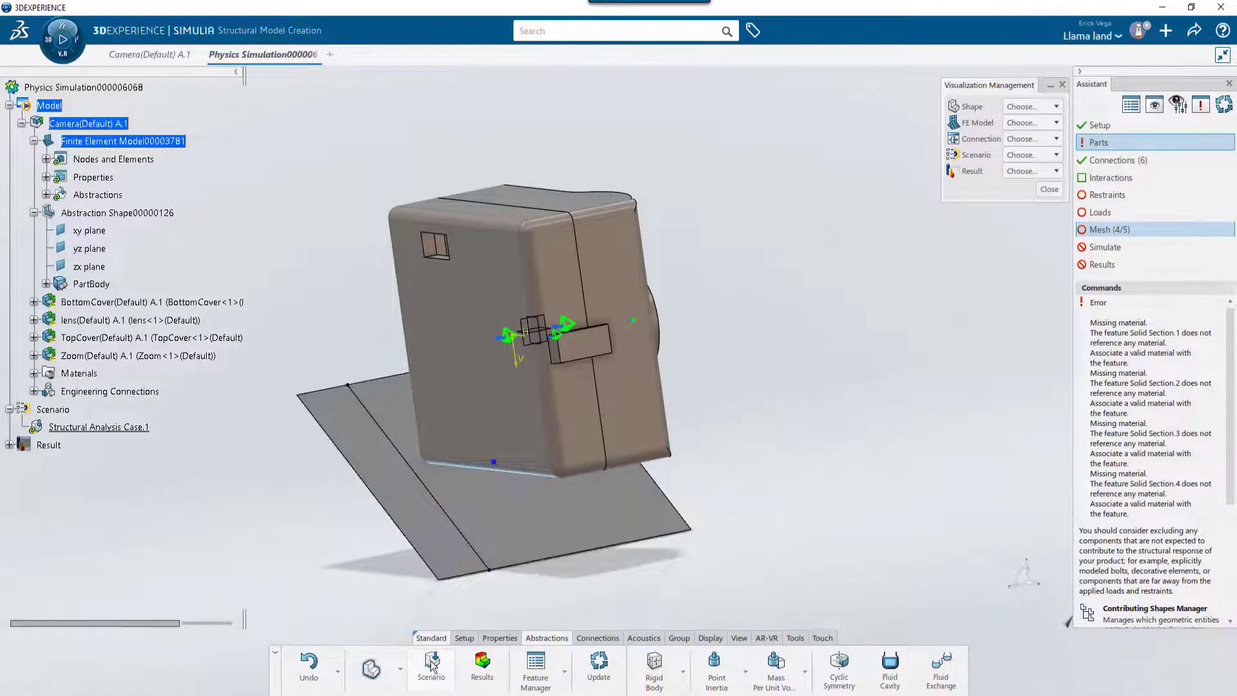
# In Mesh Creation, select Tetrahedron Mesh.1 through .4 and update all four meshes.
pyautogui.click(400, 669)
pyautogui.click(386, 581)
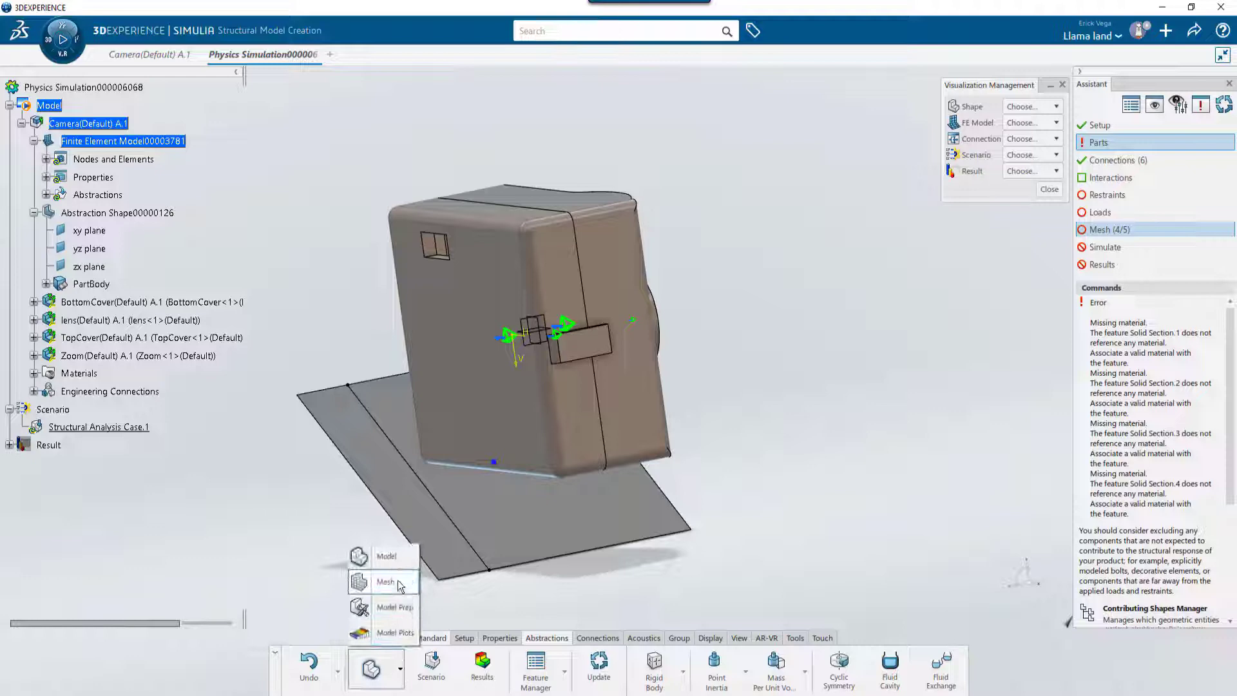
pyautogui.click(46, 159)
pyautogui.click(110, 182)
pyautogui.keyDown('shift'); pyautogui.click(126, 231); pyautogui.keyUp('shift')
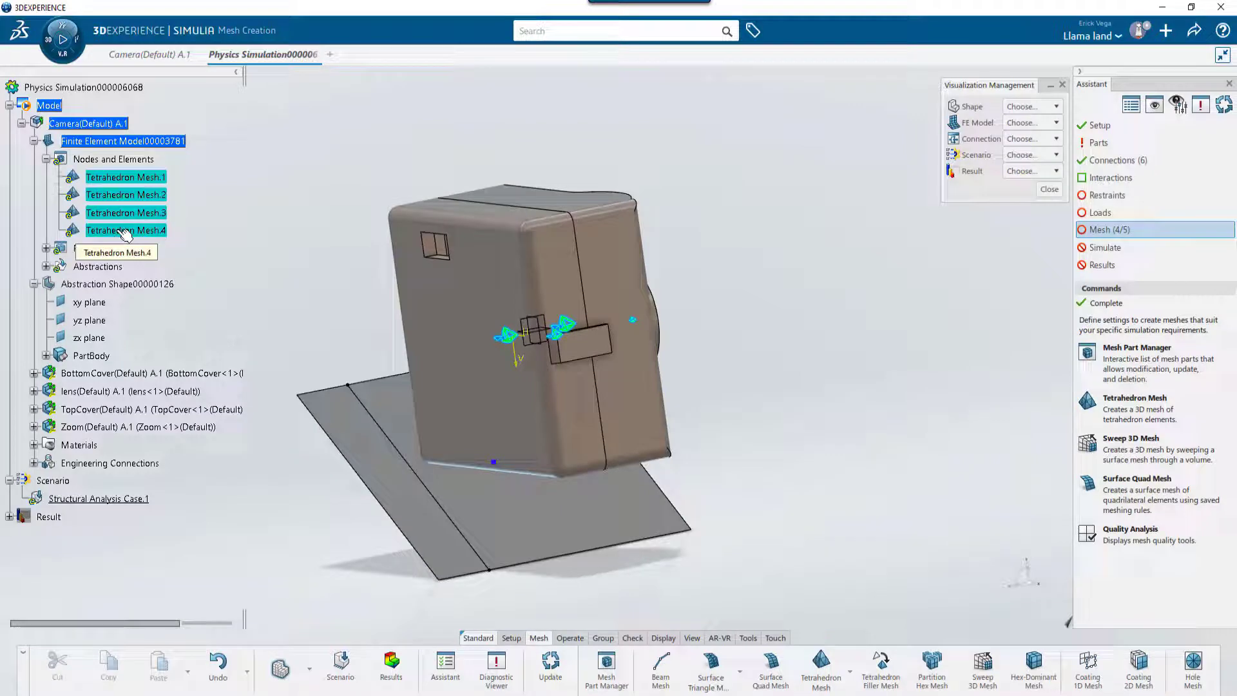
pyautogui.rightClick(126, 233)
pyautogui.click(179, 521)
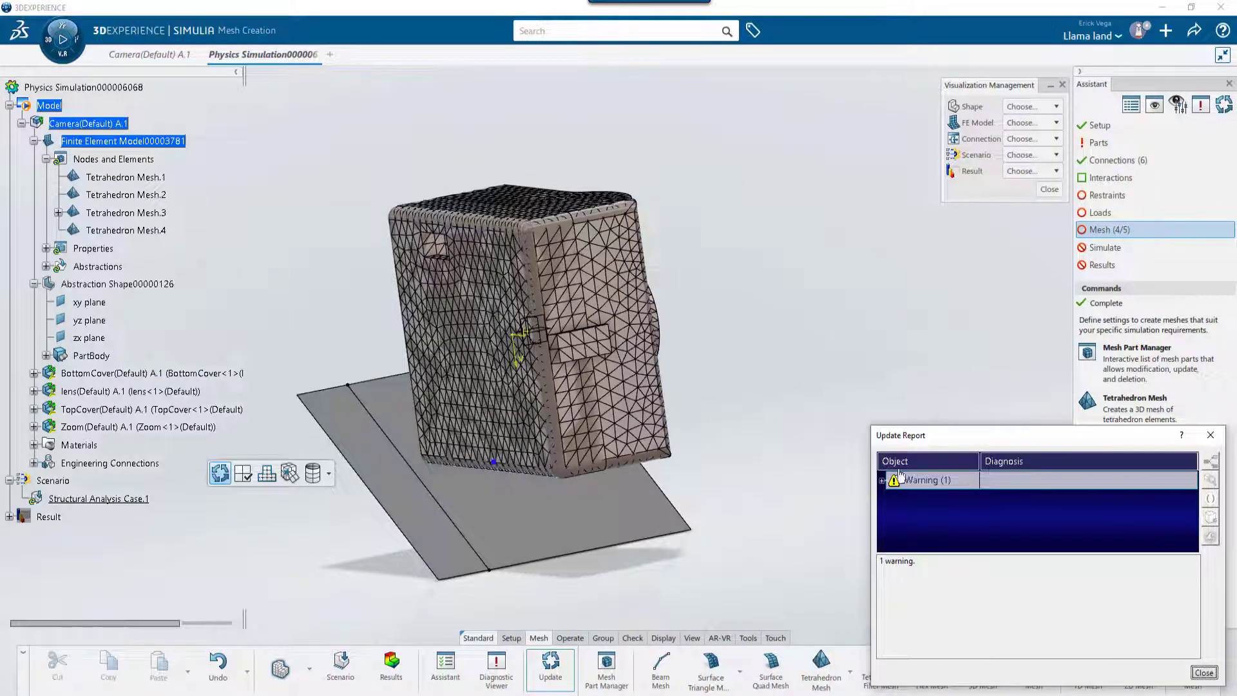
# Review the Mesh Warning.1 details and acknowledge the straightened-edge warning.
pyautogui.doubleClick(900, 477)
pyautogui.click(946, 509)
pyautogui.doubleClick(945, 508)
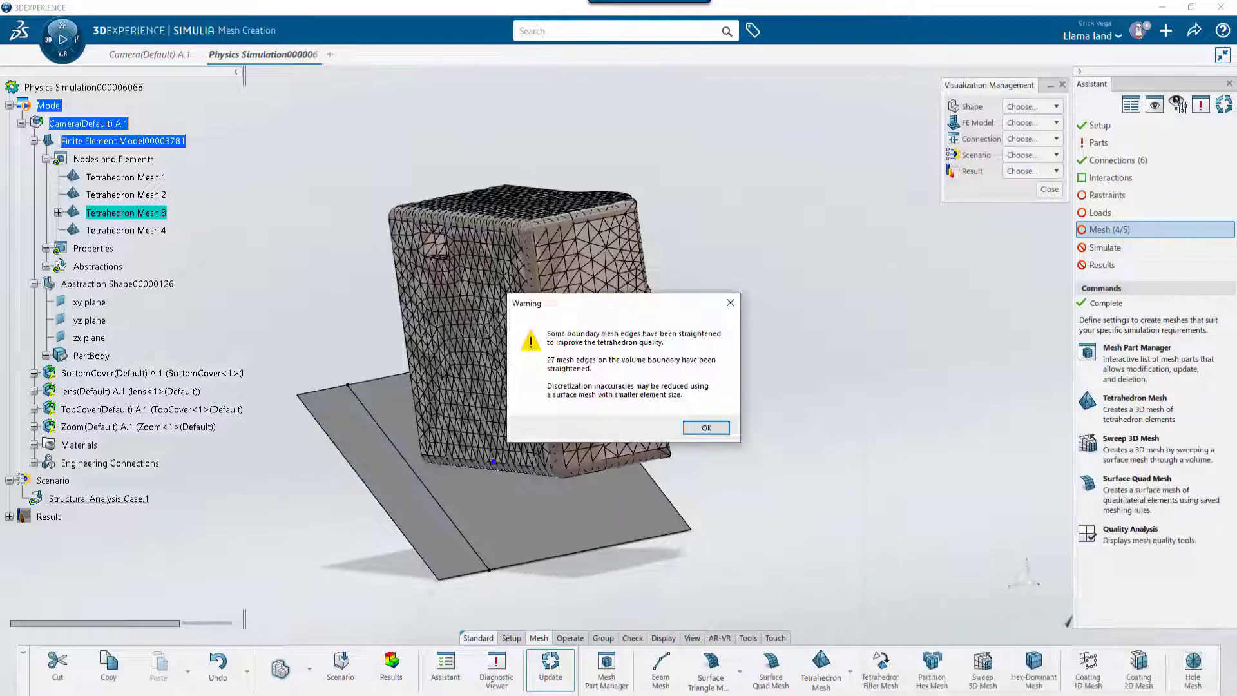
pyautogui.click(706, 428)
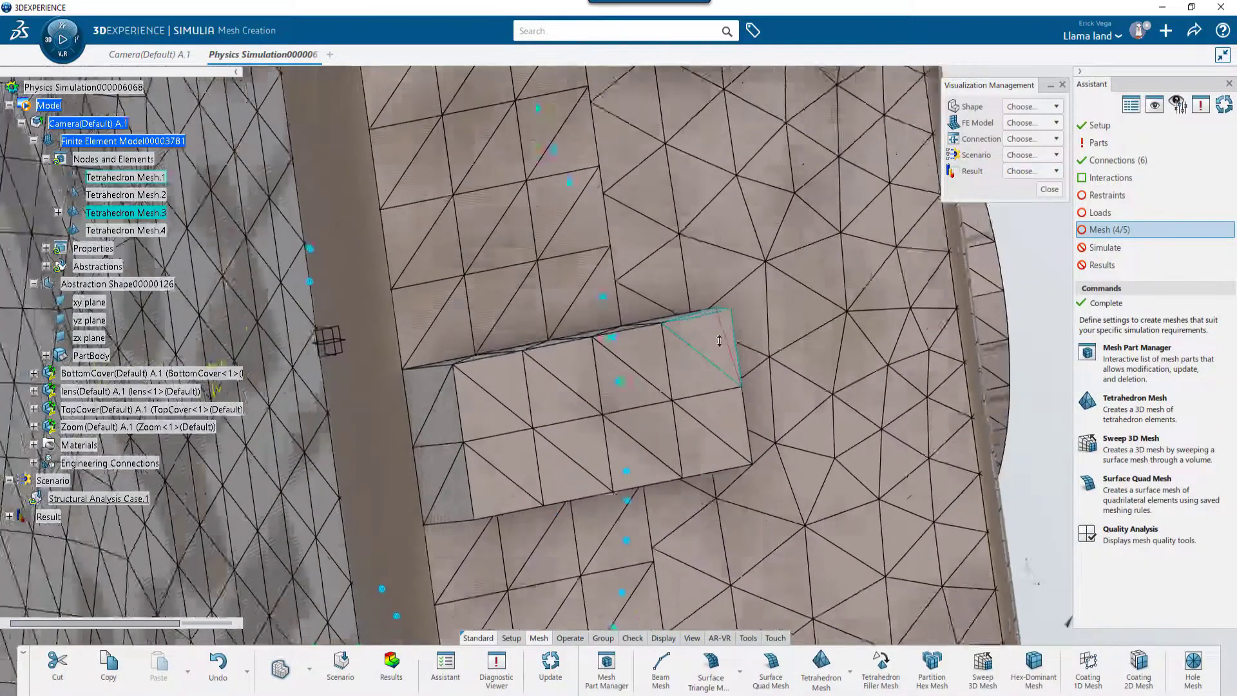
# Orbit to view the whole meshed camera and open Tetrahedron Mesh.3 for editing.
pyautogui.scroll(-5, 719, 340)
pyautogui.moveTo(757, 432); pyautogui.dragTo(601, 321, button='middle')
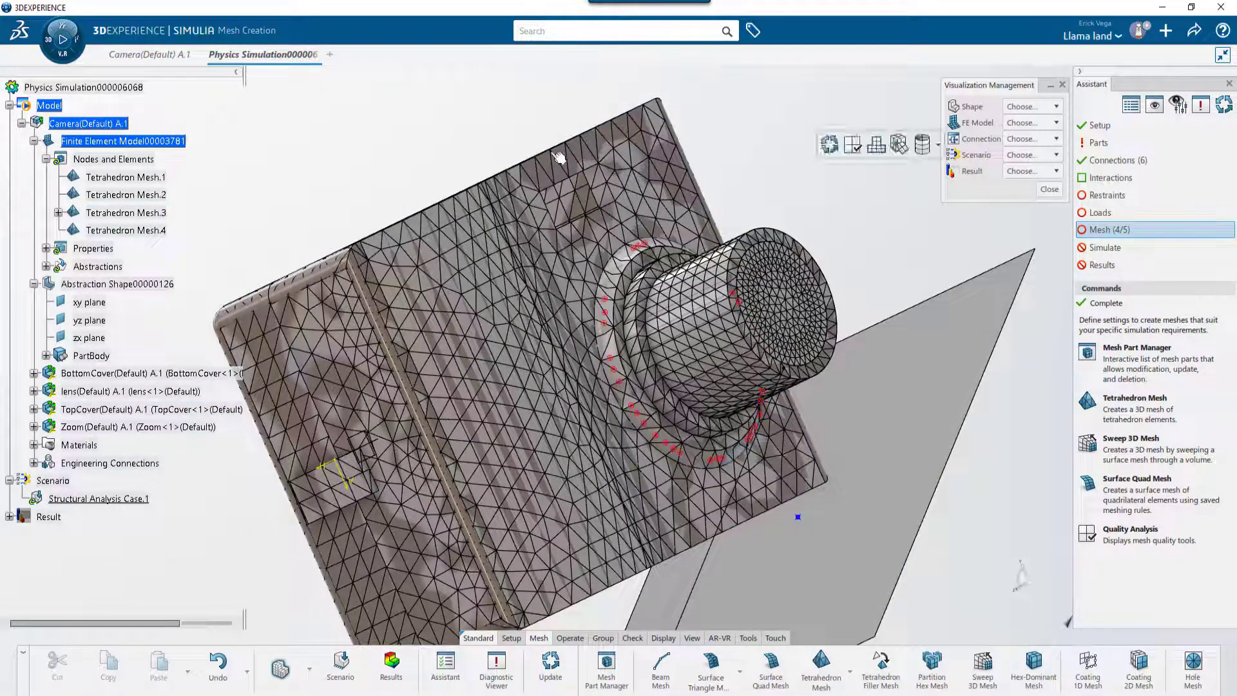
pyautogui.click(132, 218)
pyautogui.doubleClick(132, 218)
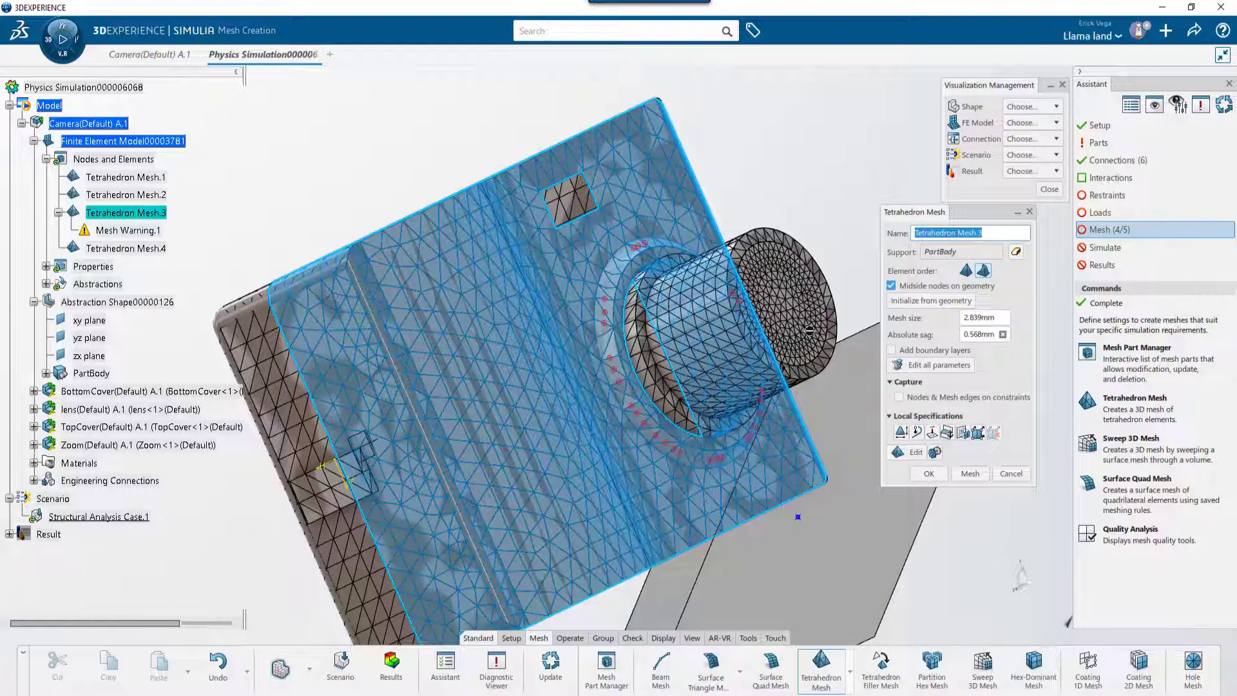
# Add a 1mm local mesh size on two lens ring faces, then remesh and accept Tetrahedron Mesh.3.
pyautogui.click(900, 434)
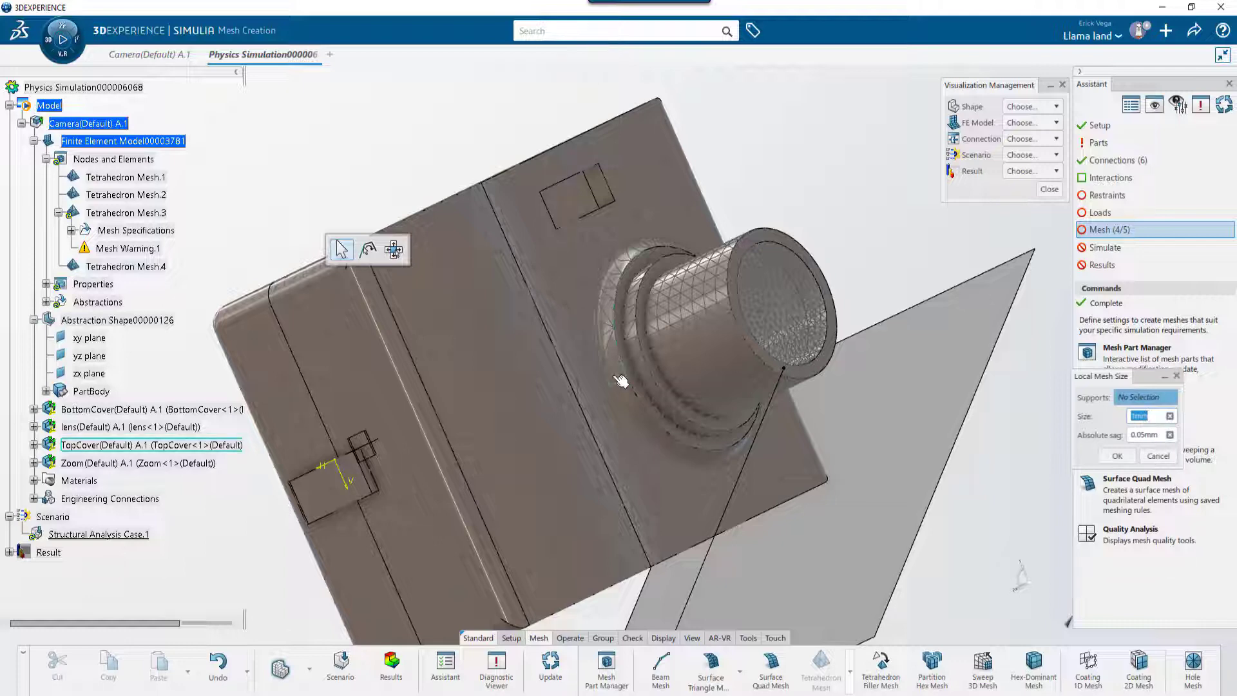
pyautogui.click(743, 458)
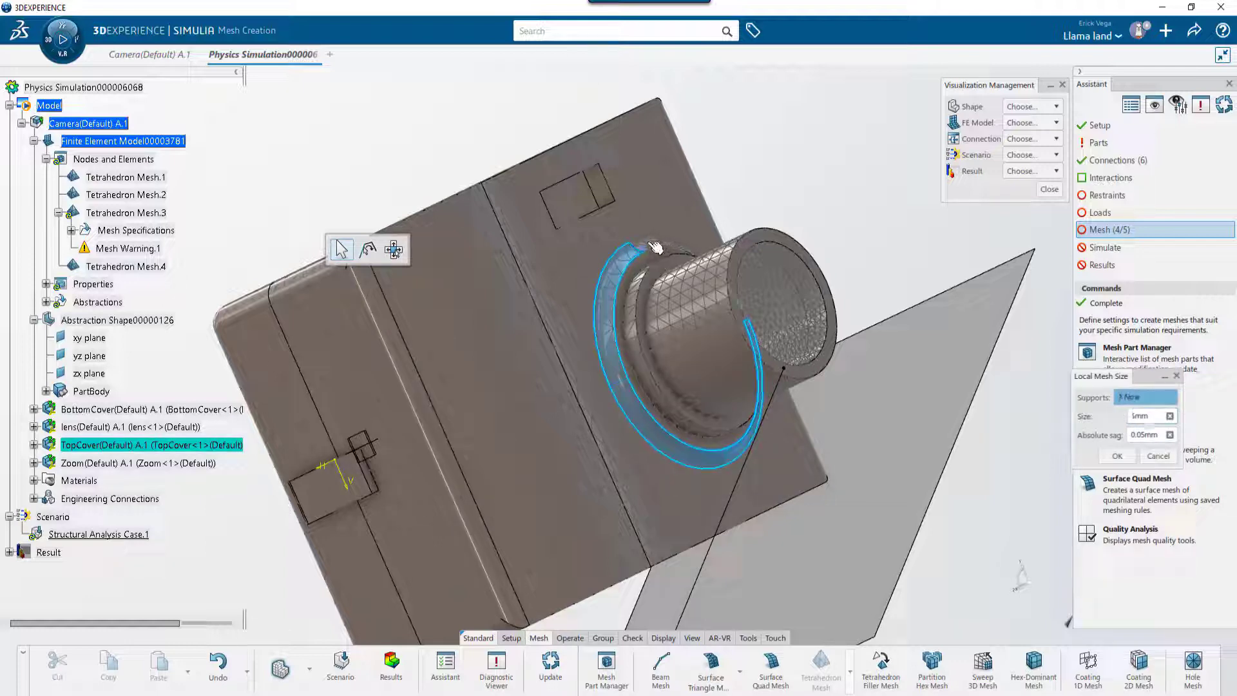
pyautogui.click(736, 303)
pyautogui.click(1117, 456)
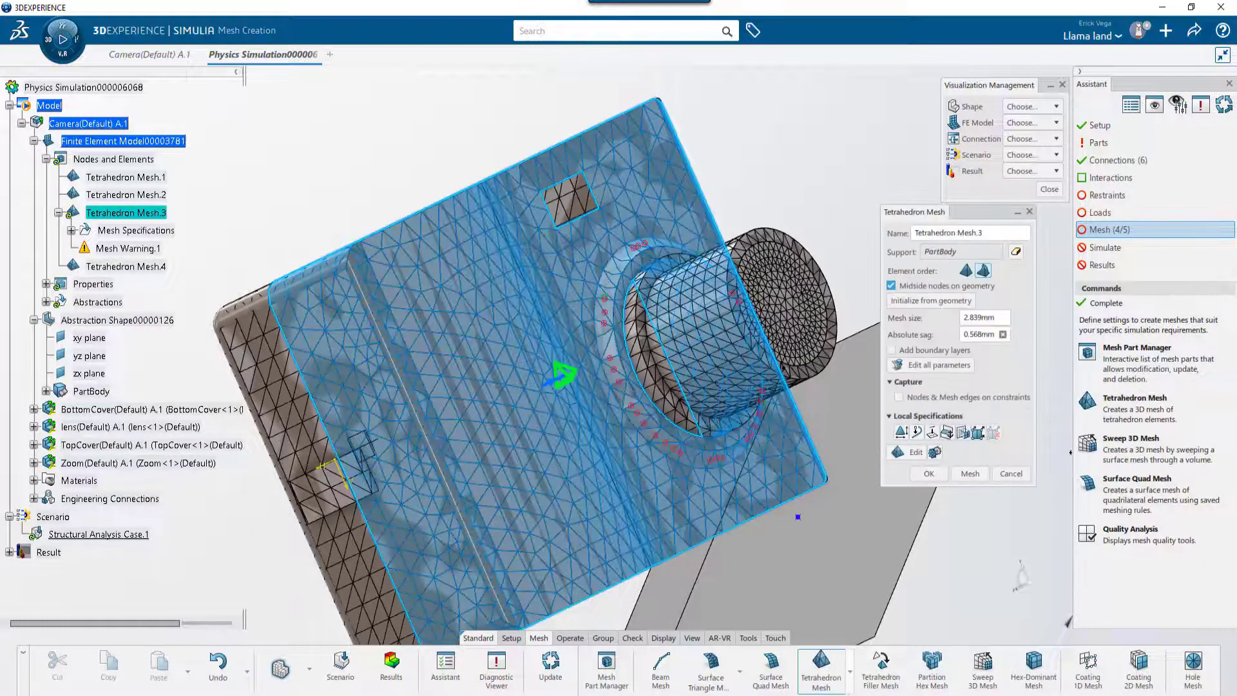
pyautogui.click(970, 474)
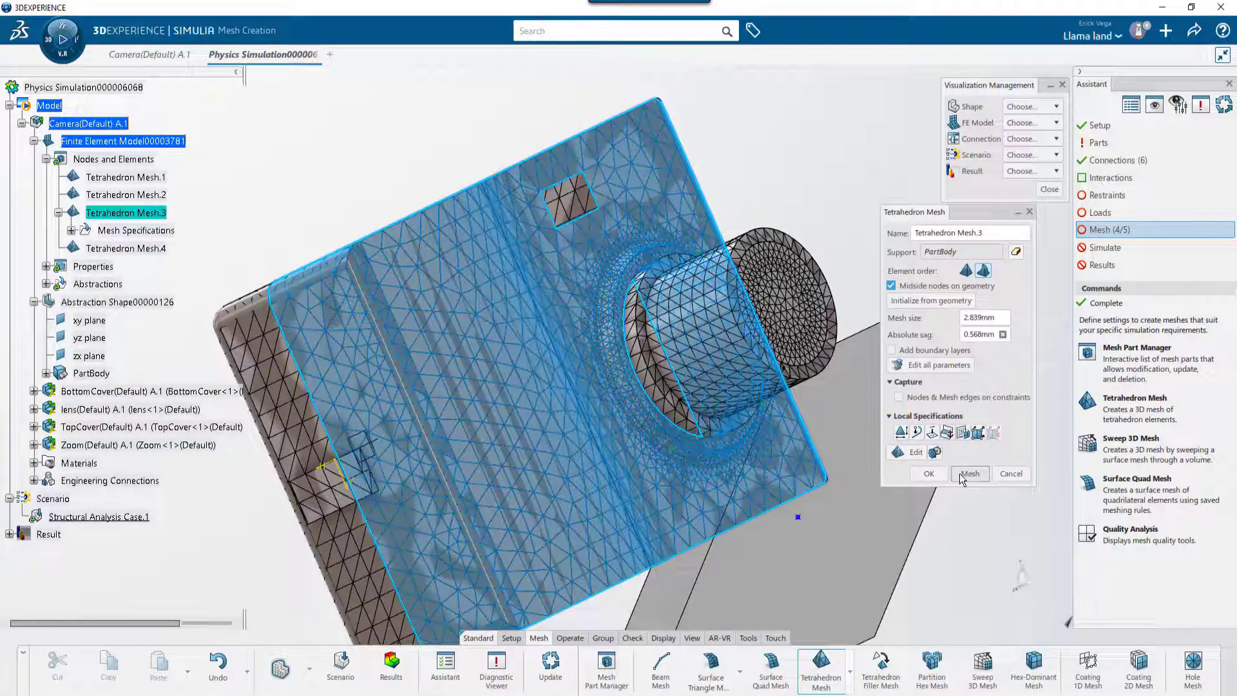
pyautogui.click(936, 472)
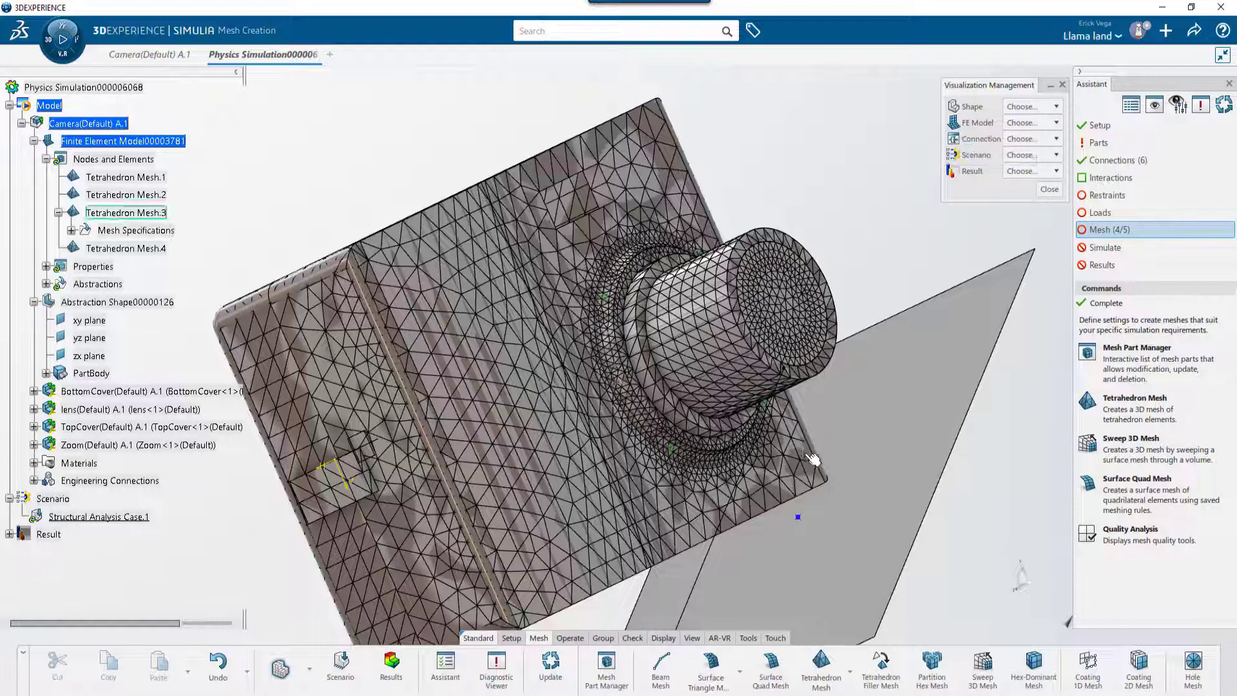
# Add a 1.5mm local mesh size on five top cover faces, then remesh and accept Tetrahedron Mesh.3.
pyautogui.doubleClick(126, 213)
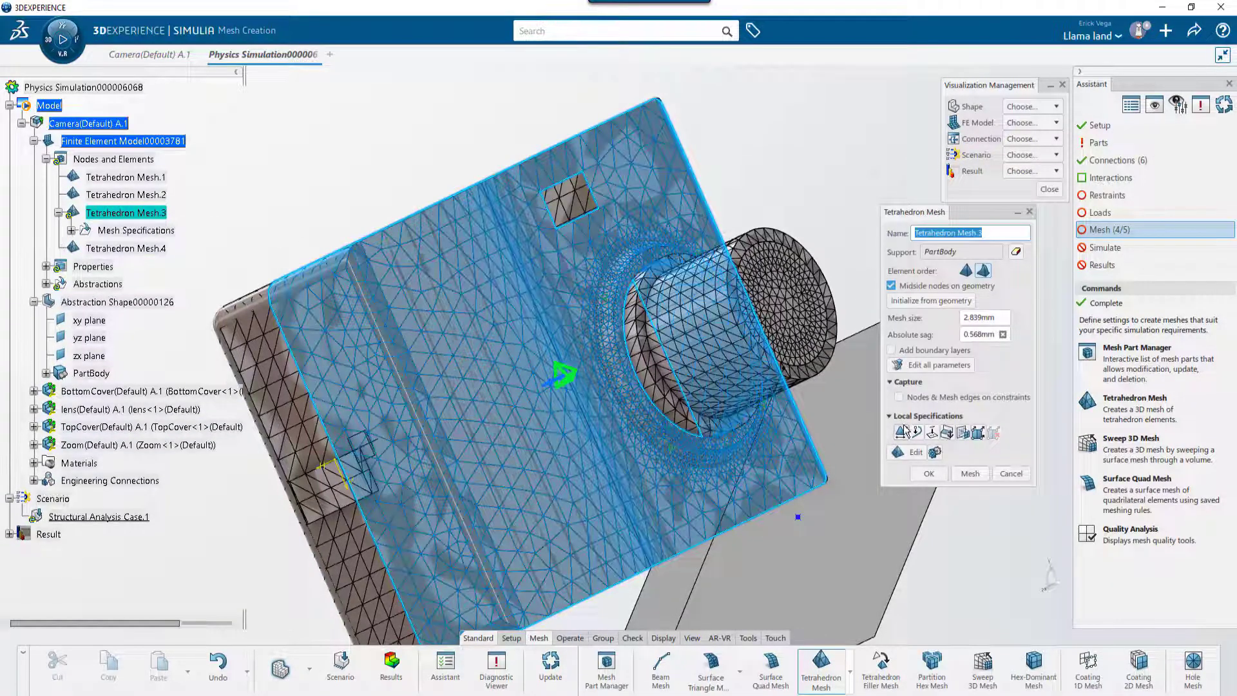
pyautogui.click(901, 432)
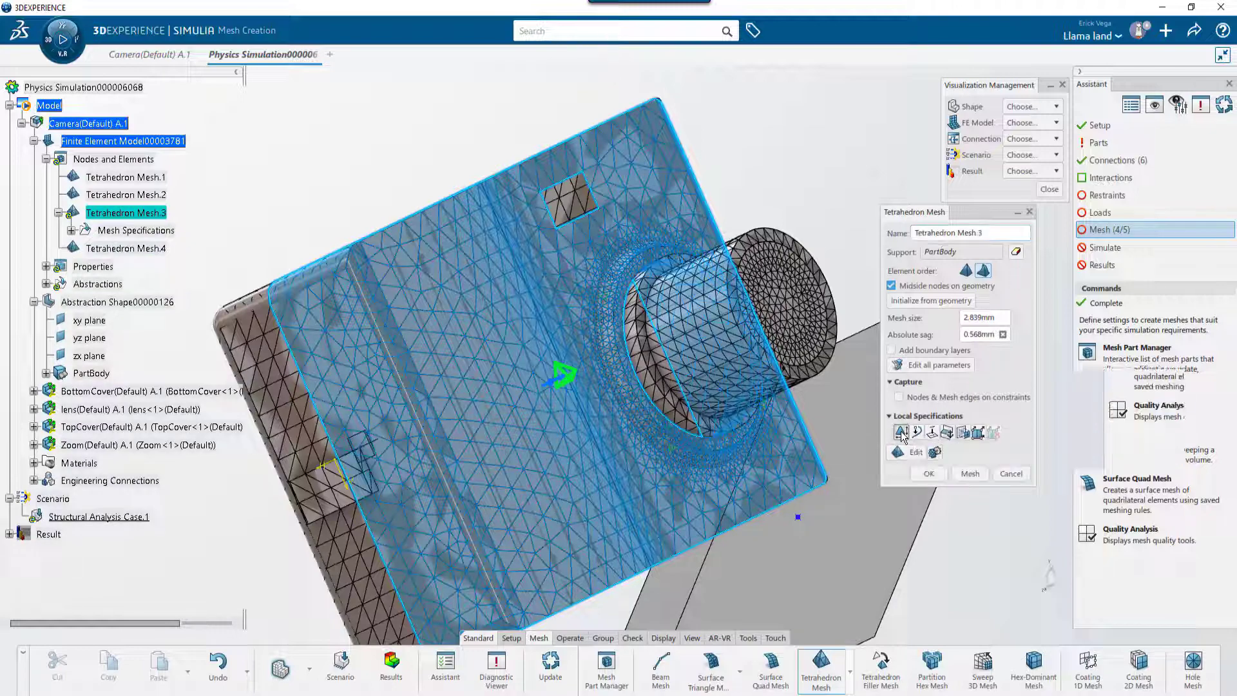
pyautogui.moveTo(836, 425); pyautogui.dragTo(876, 521, button='middle')
pyautogui.click(886, 551)
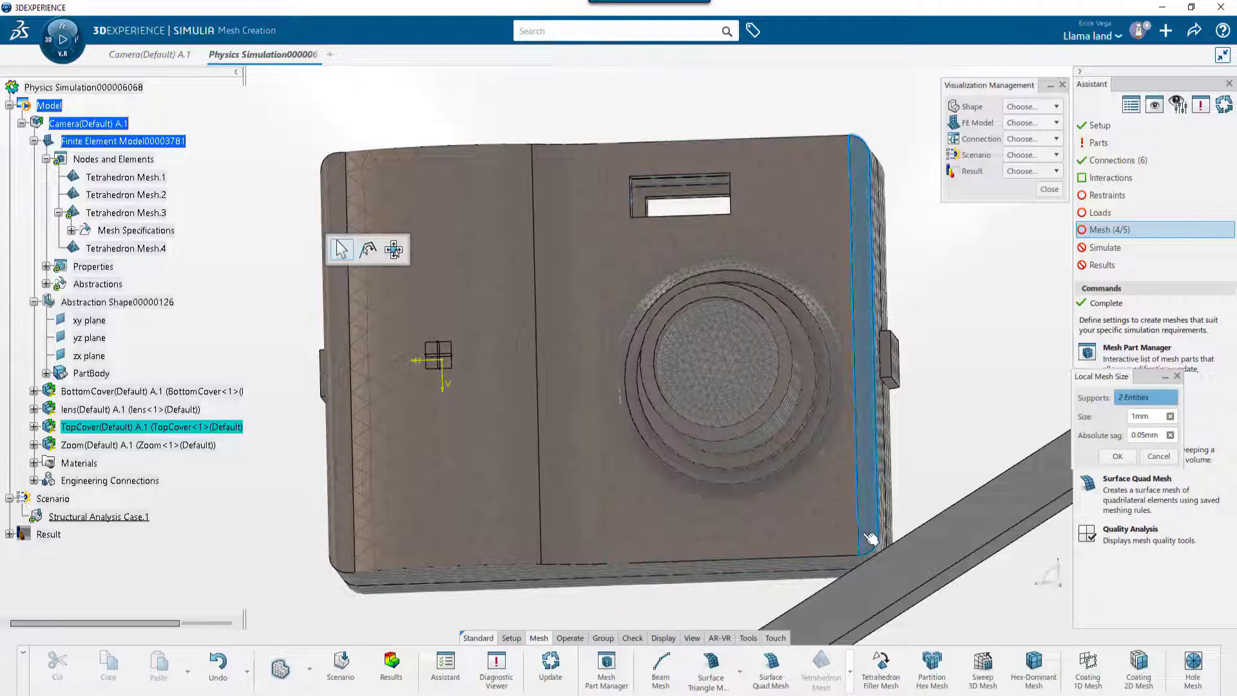
pyautogui.scroll(5, 886, 551)
pyautogui.click(884, 451)
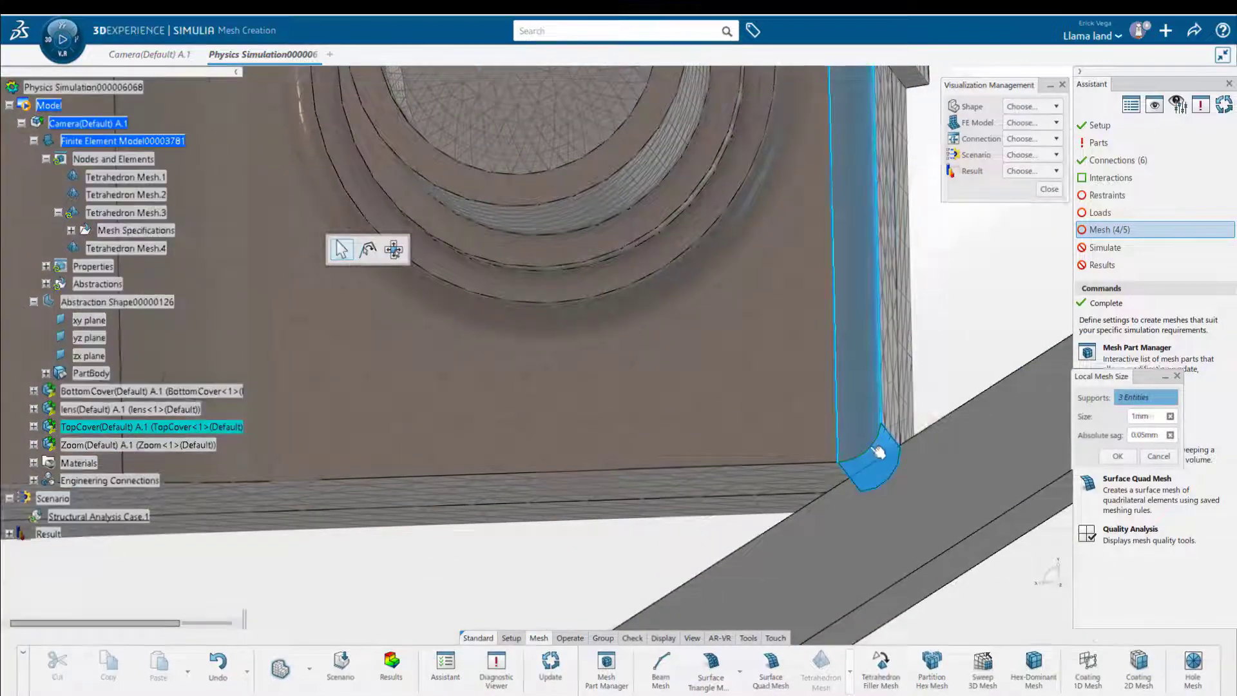
pyautogui.moveTo(884, 451); pyautogui.dragTo(844, 286, button='middle')
pyautogui.scroll(-10, 845, 321)
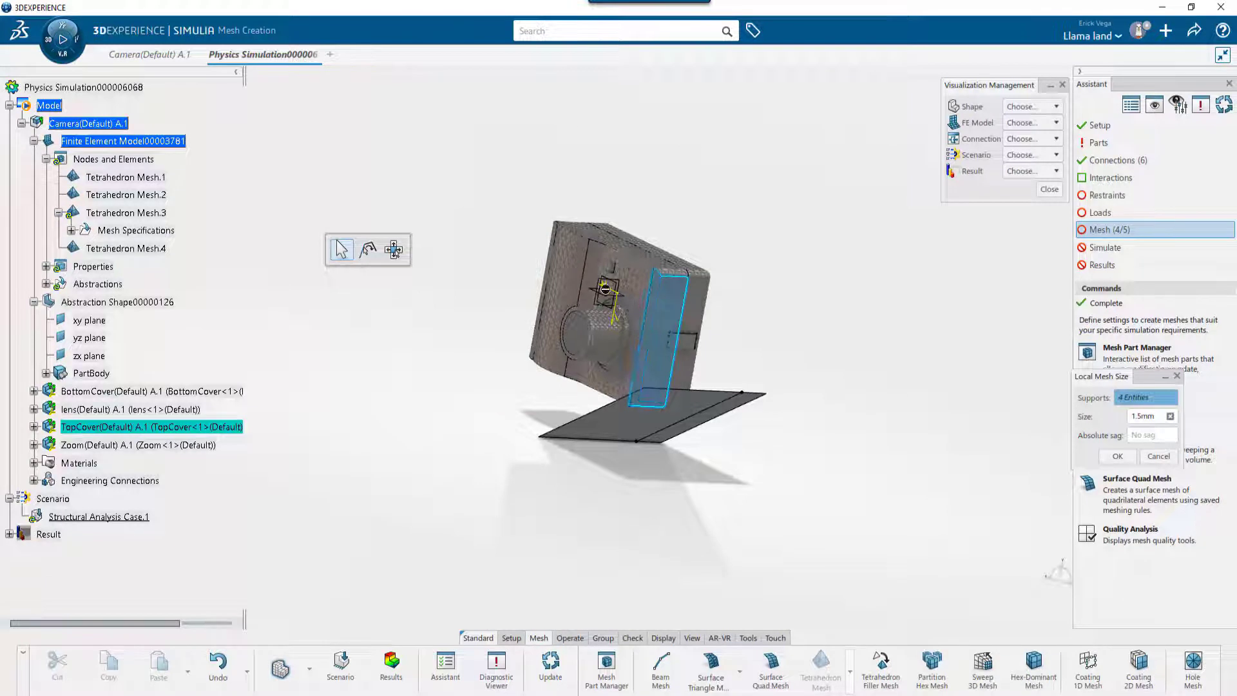
pyautogui.click(672, 310)
pyautogui.moveTo(671, 310); pyautogui.dragTo(799, 554, button='middle')
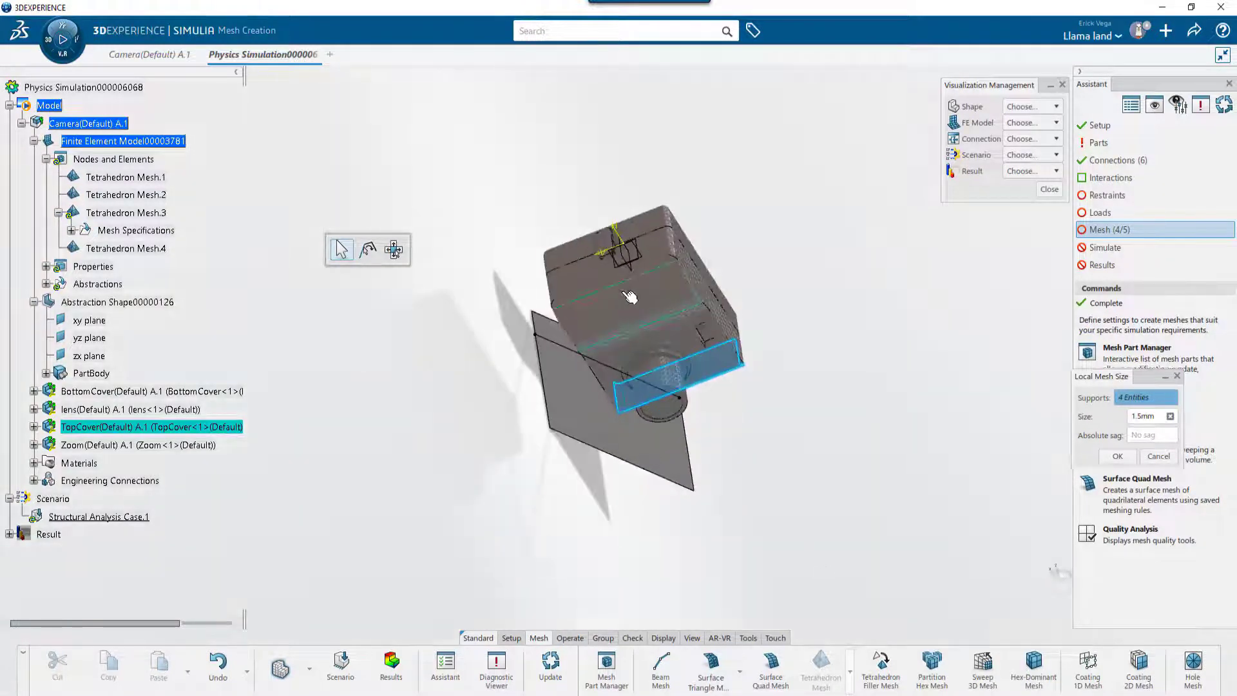
pyautogui.click(598, 276)
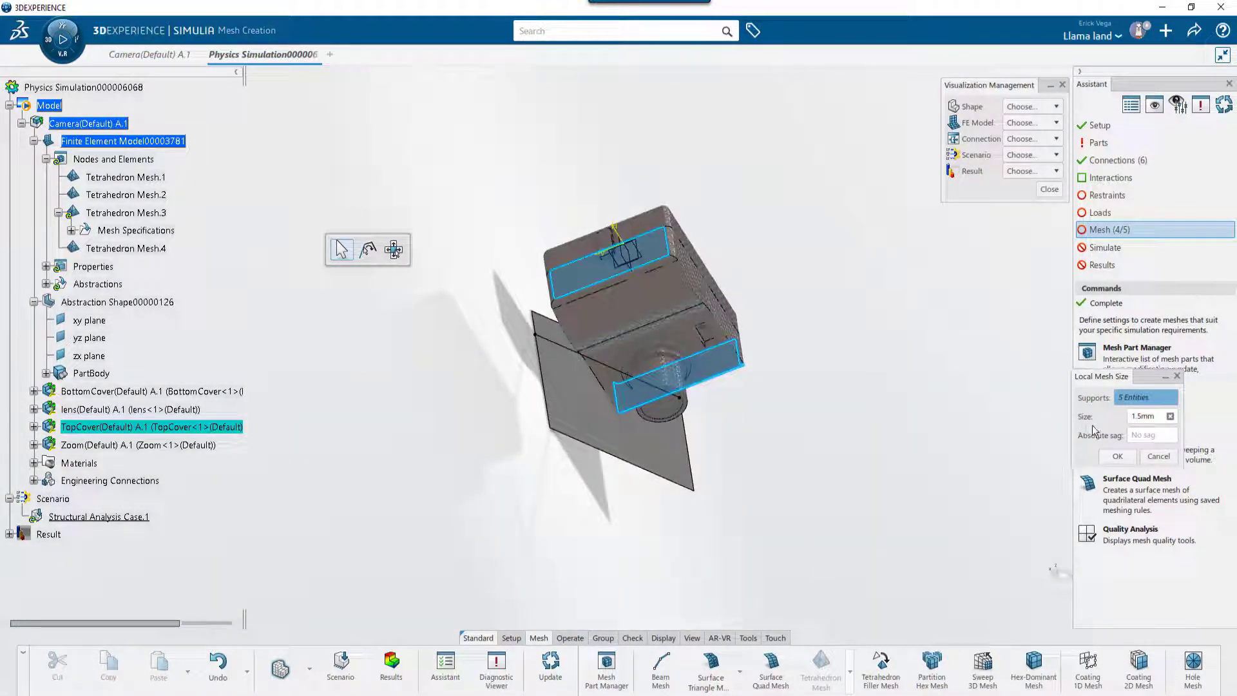
pyautogui.click(1117, 456)
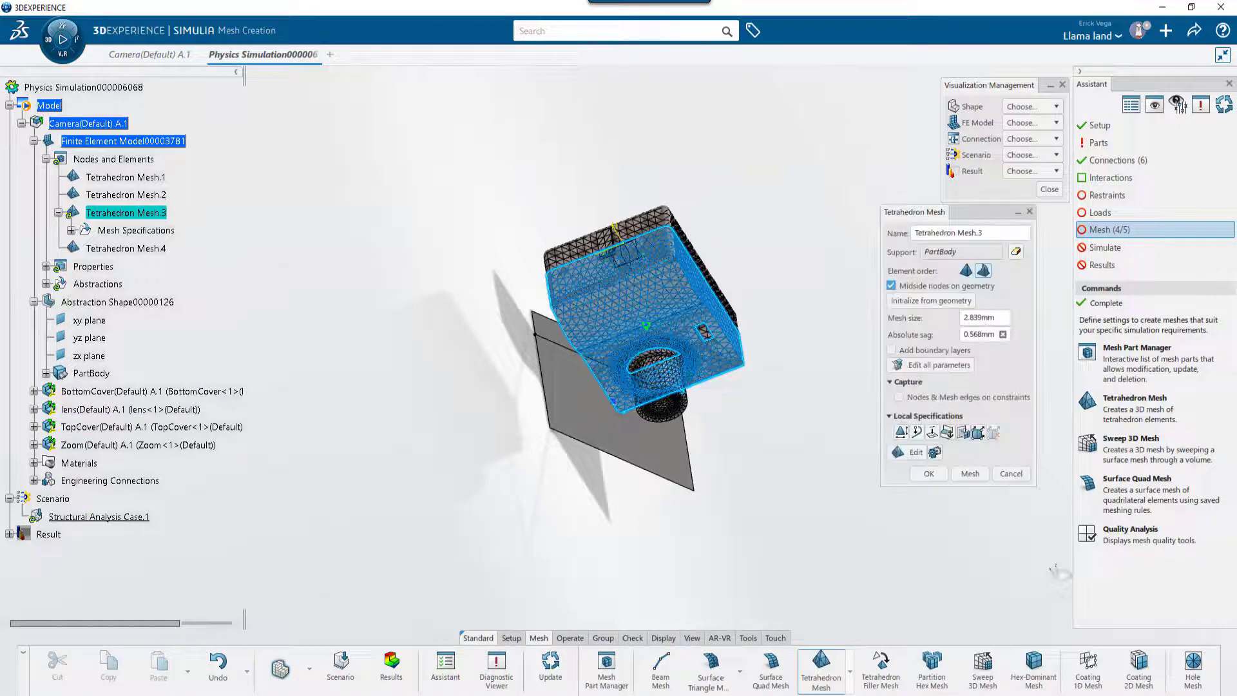
pyautogui.click(971, 475)
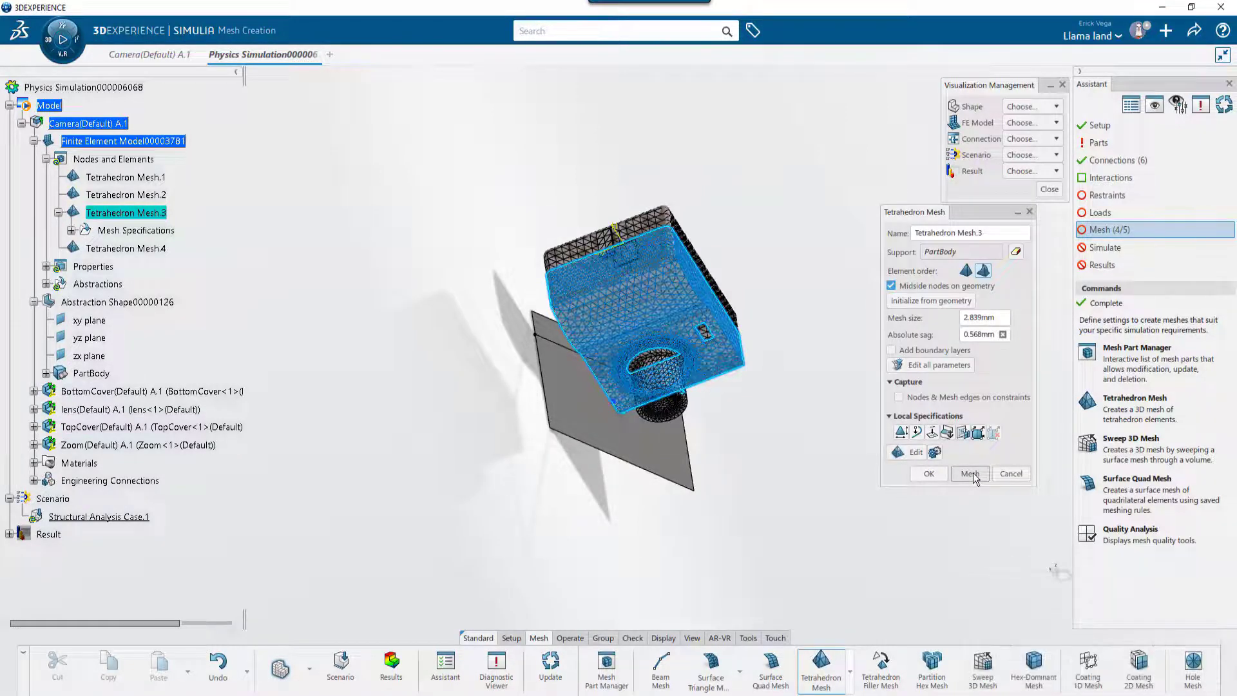
pyautogui.click(932, 475)
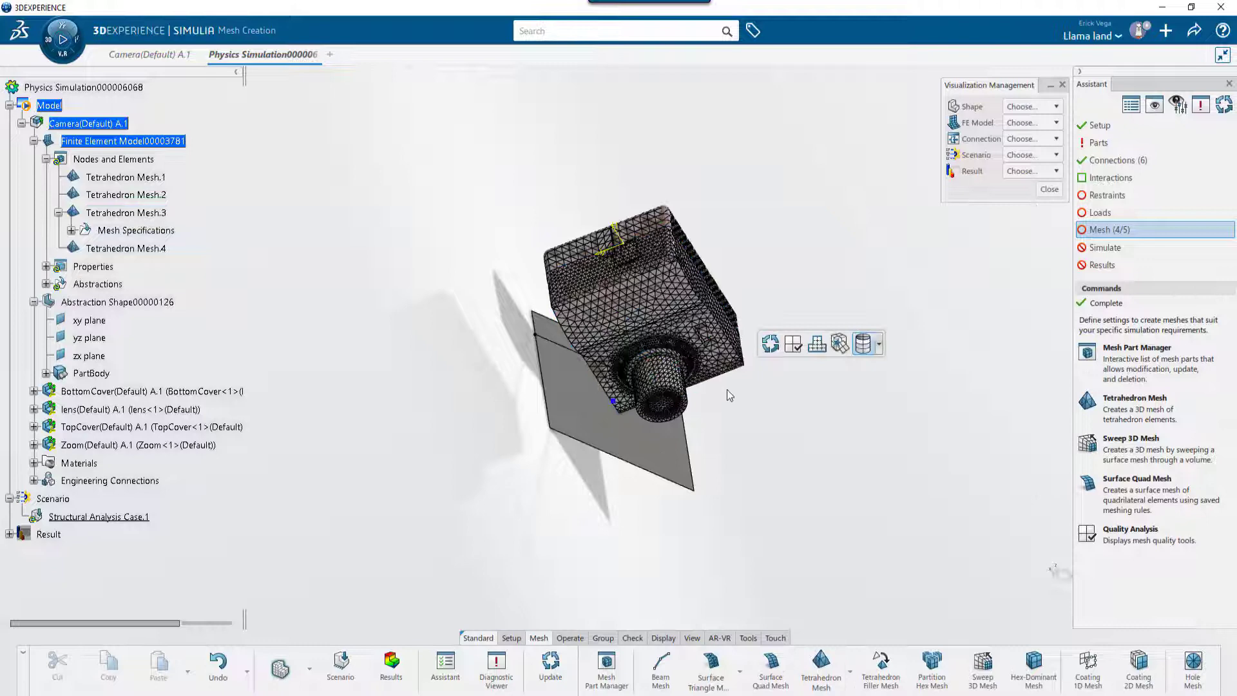
# Mesh the floor plate Extrude.1 with a 6mm Surface Quad Mesh.1.
pyautogui.click(769, 670)
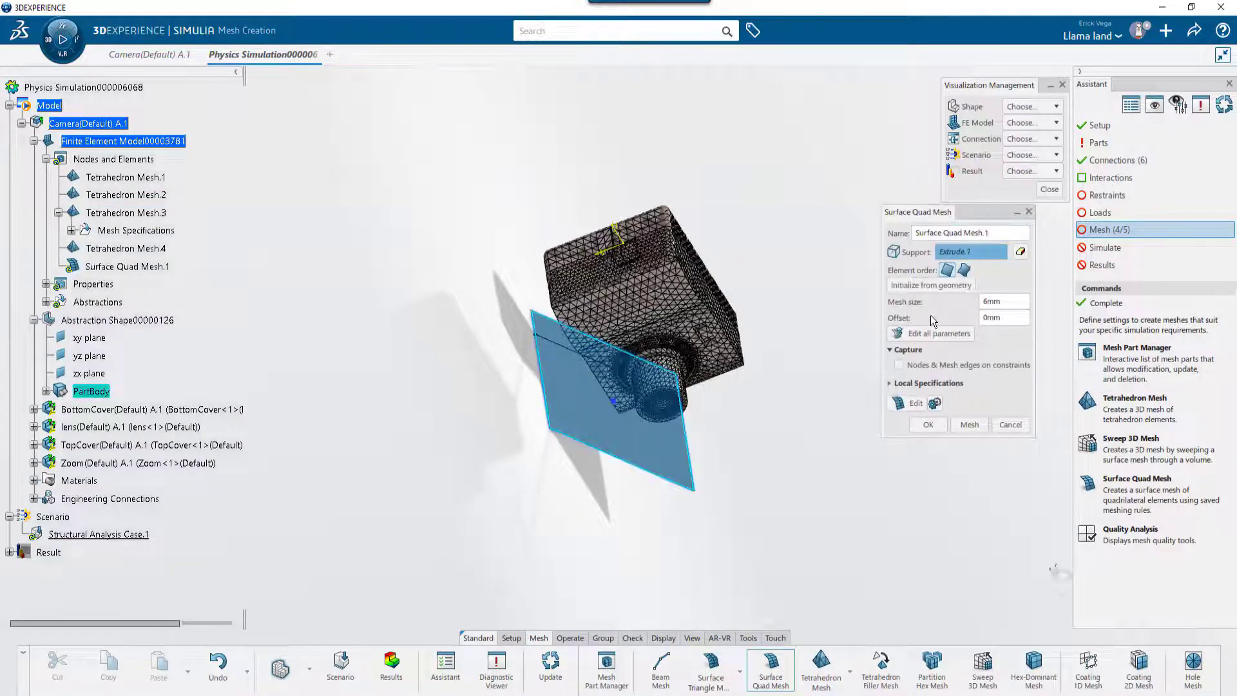
pyautogui.click(969, 427)
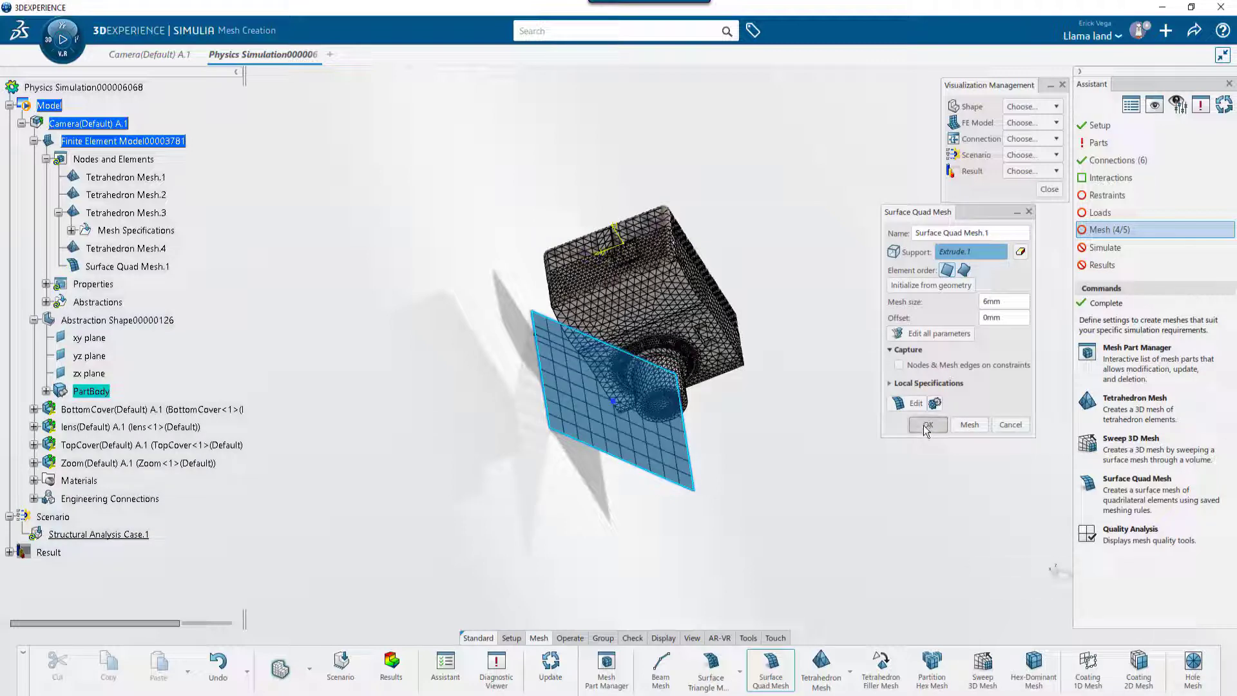
pyautogui.click(928, 425)
# Assign Stainless Steel (ferritic) from the Material Palette to Solid Section.1.
pyautogui.click(46, 284)
pyautogui.doubleClick(121, 302)
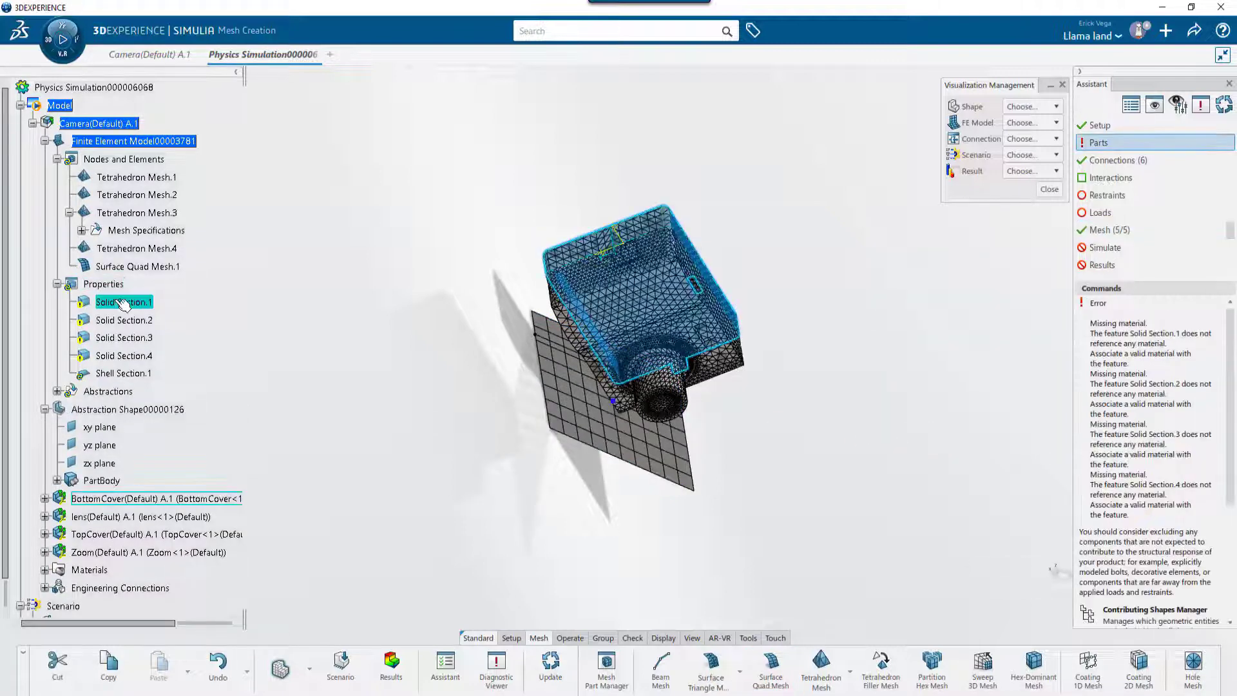
pyautogui.click(922, 143)
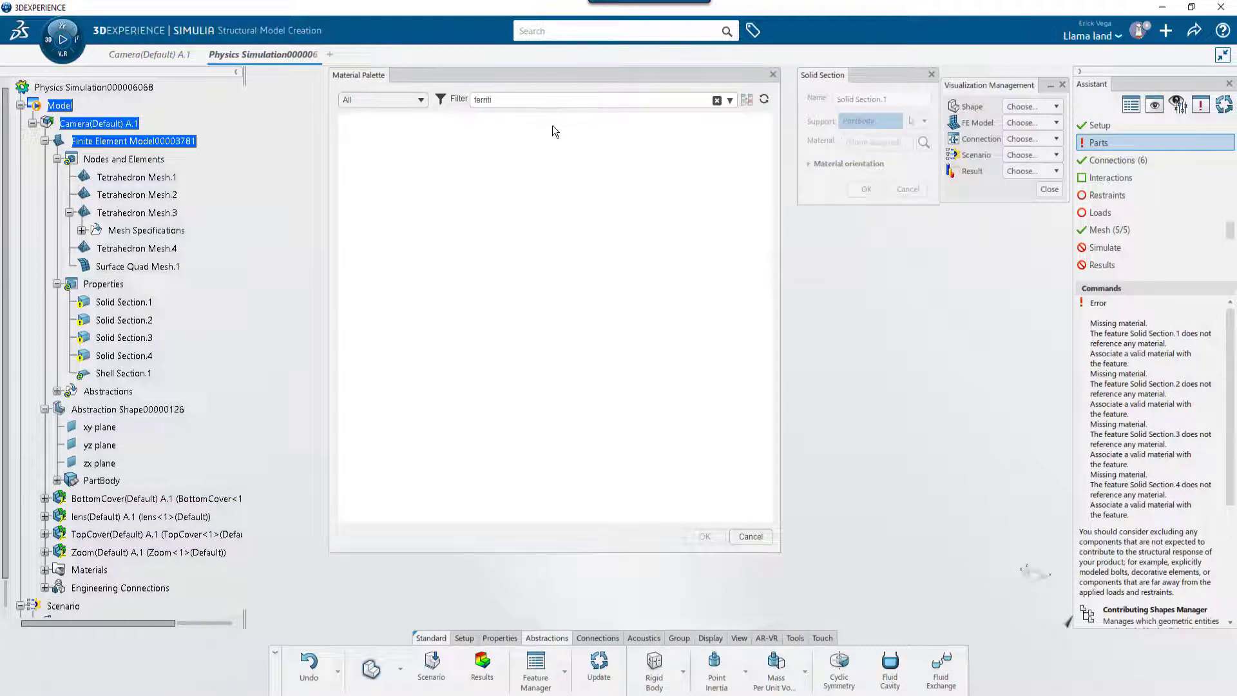
pyautogui.click(478, 163)
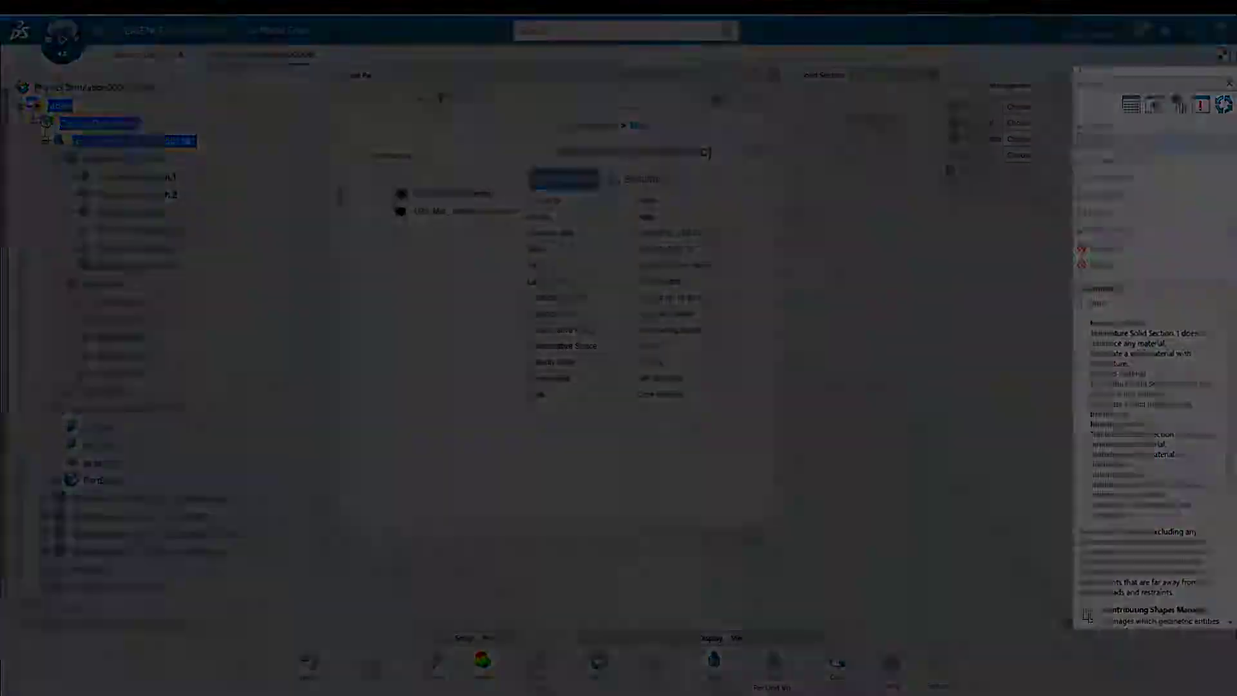
pyautogui.click(705, 536)
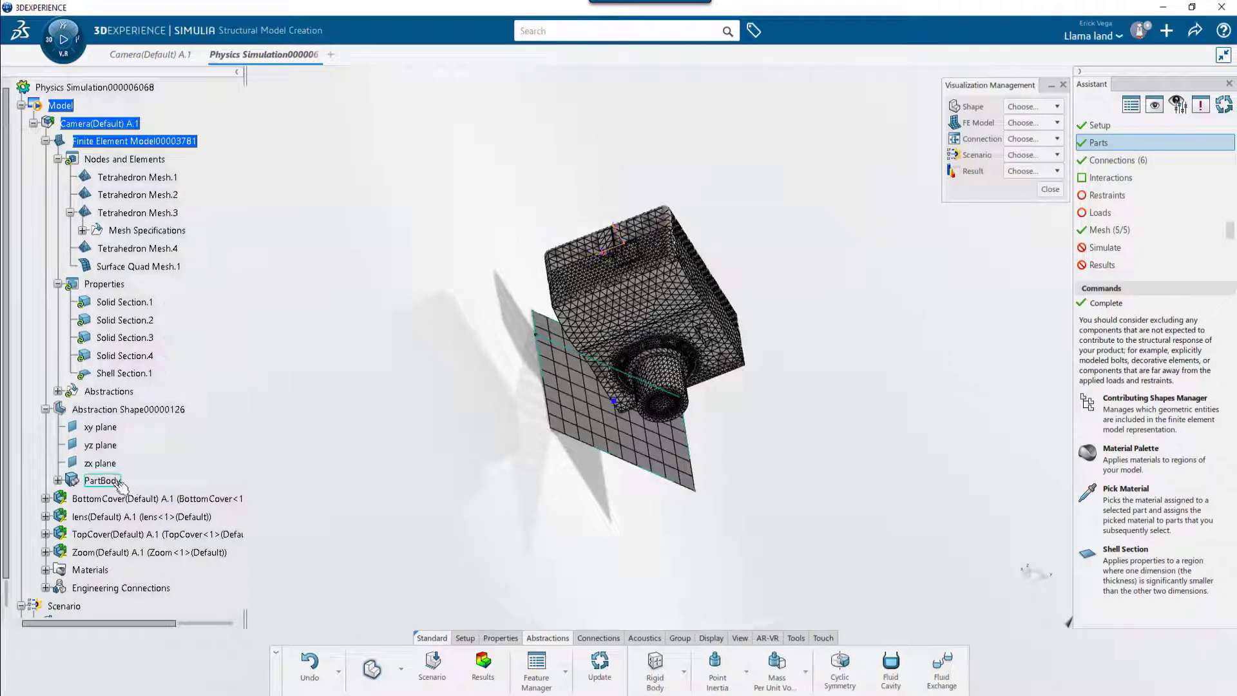
# In the scenario, add Explicit Dynamic Step.1 with a step time of .01 s.
pyautogui.scroll(-3, 121, 487)
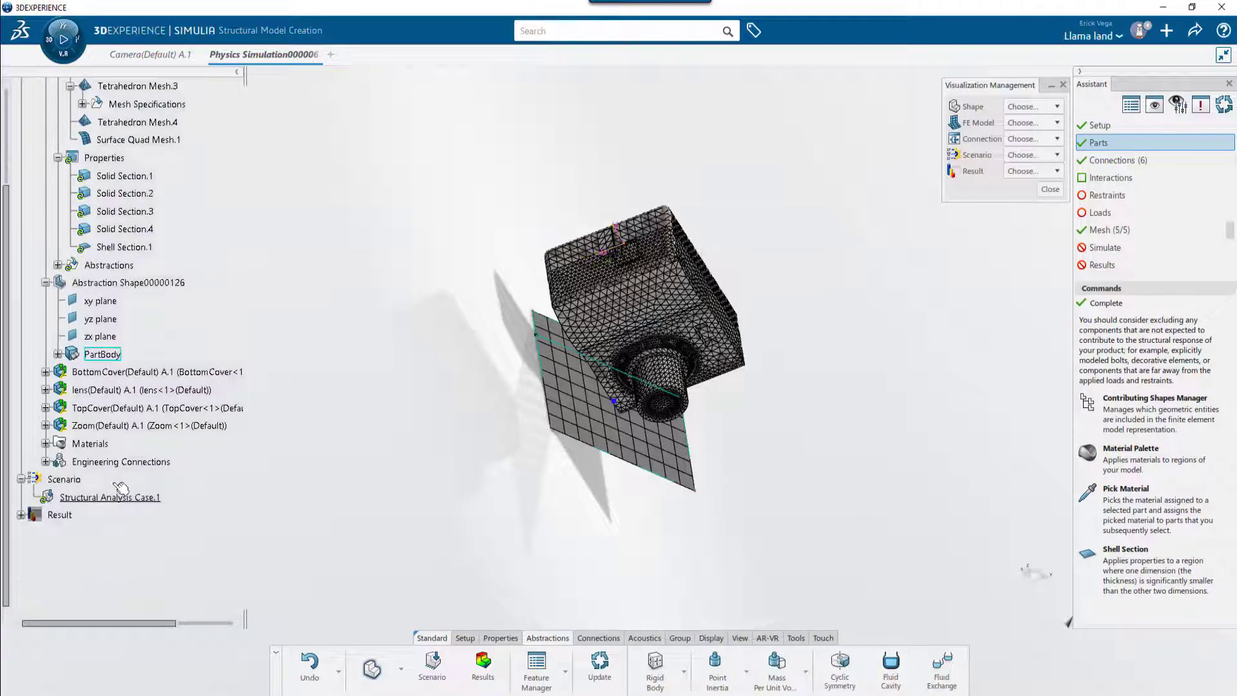
pyautogui.click(439, 672)
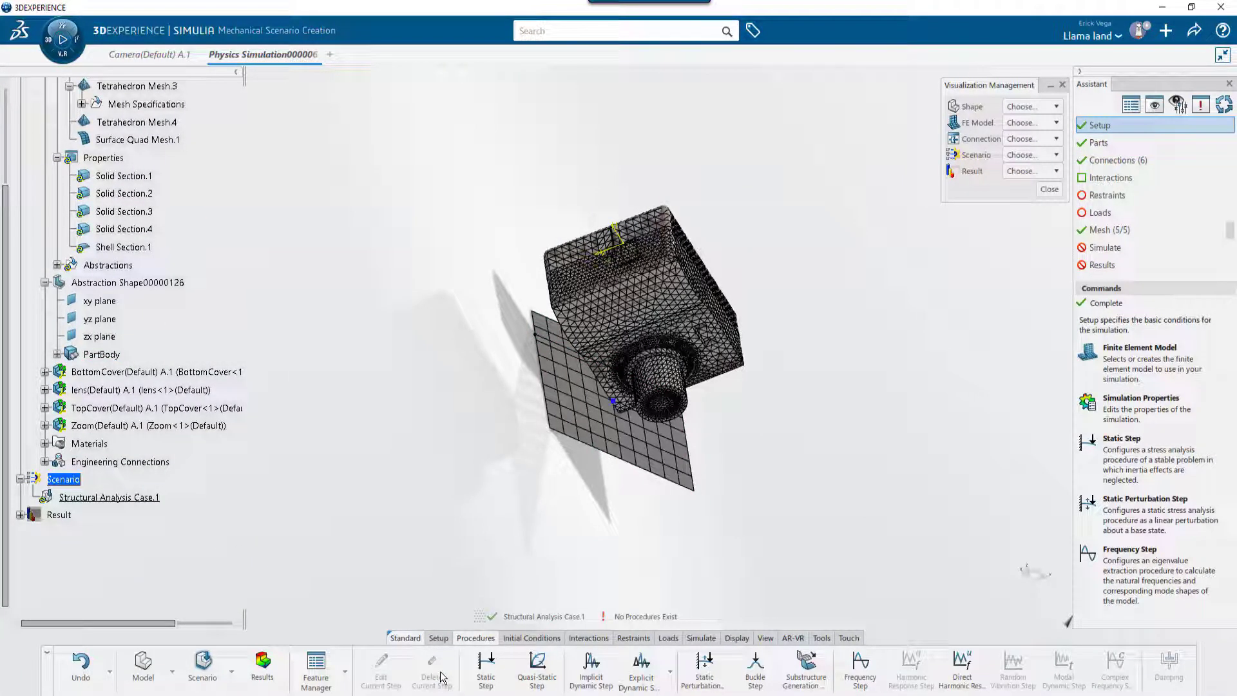
pyautogui.click(650, 670)
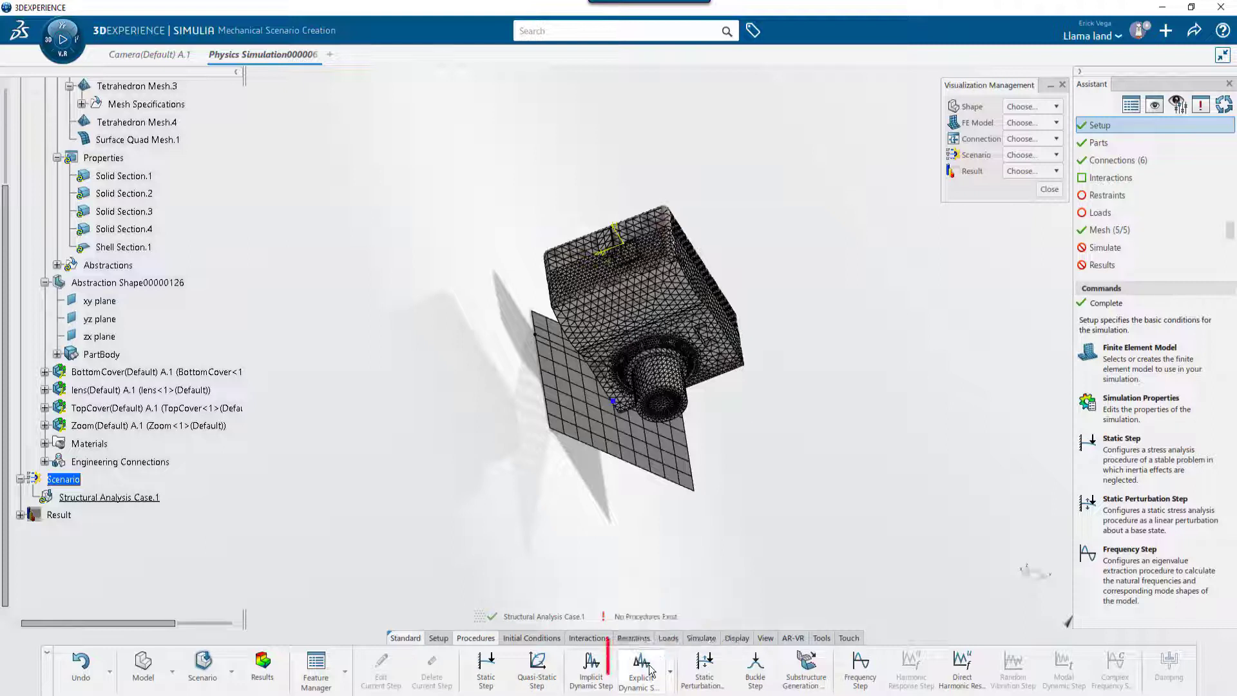
pyautogui.click(810, 119)
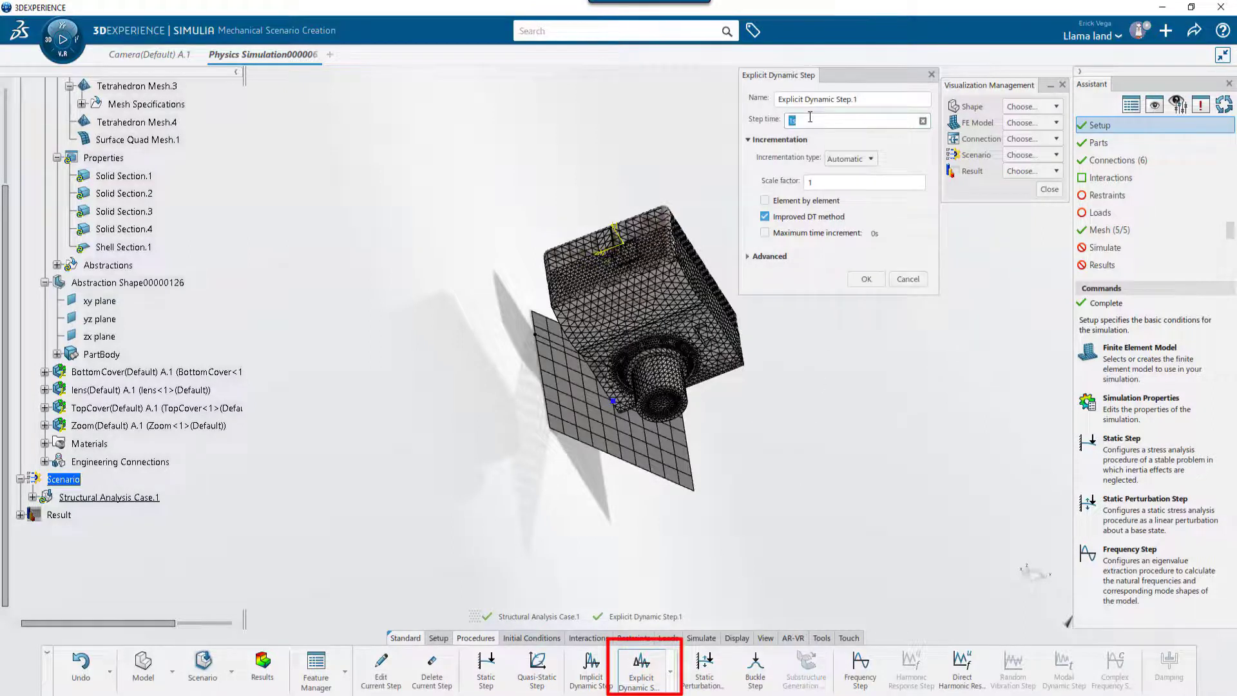
pyautogui.write('.01')
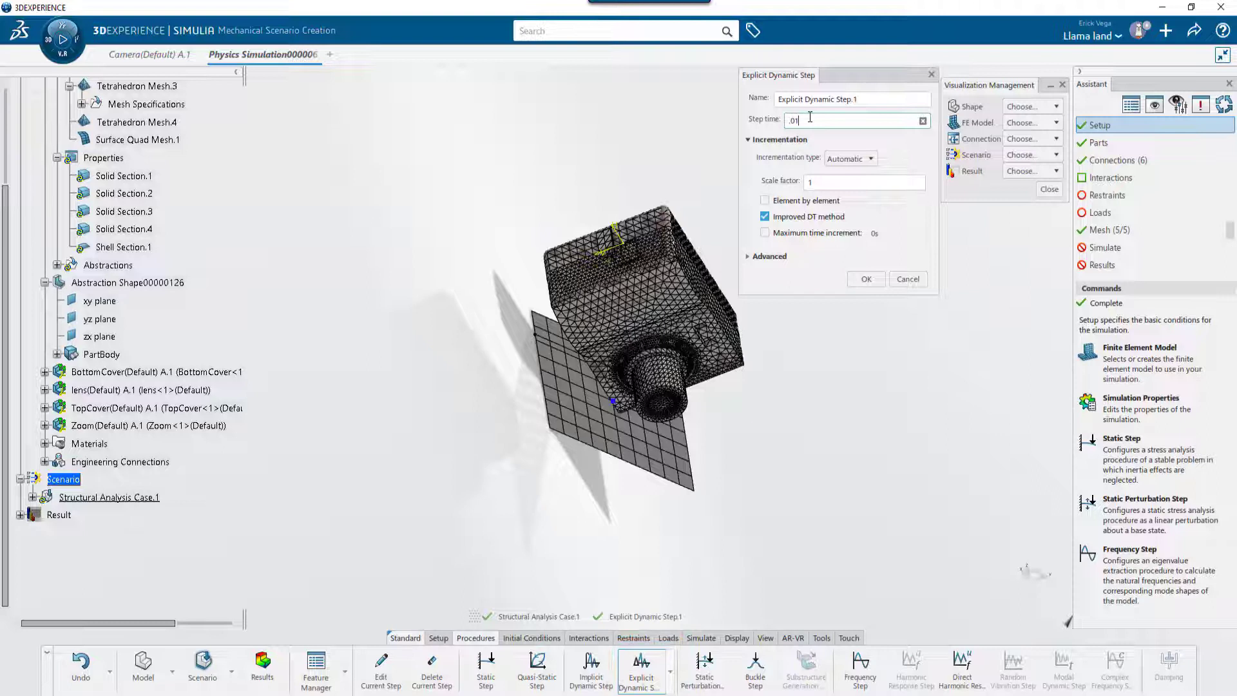
pyautogui.click(868, 279)
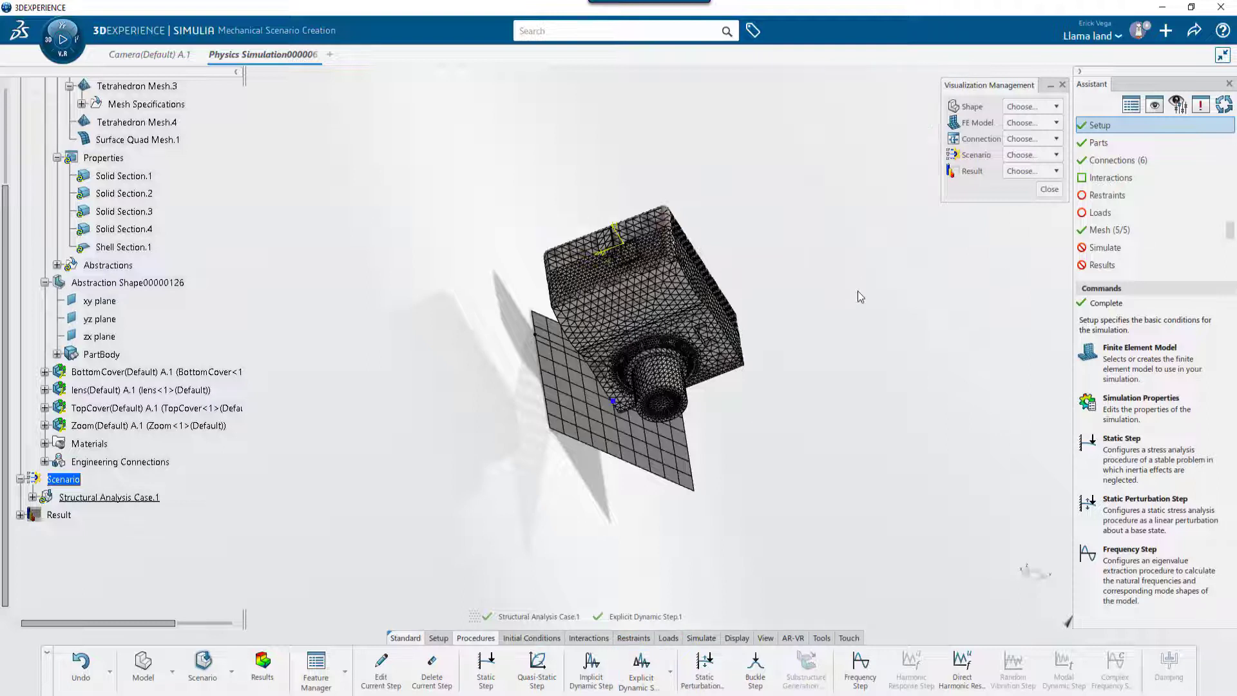
# Create Clamp.1 with Rigid Body.1, selected as an FE feature, as its support.
pyautogui.click(634, 638)
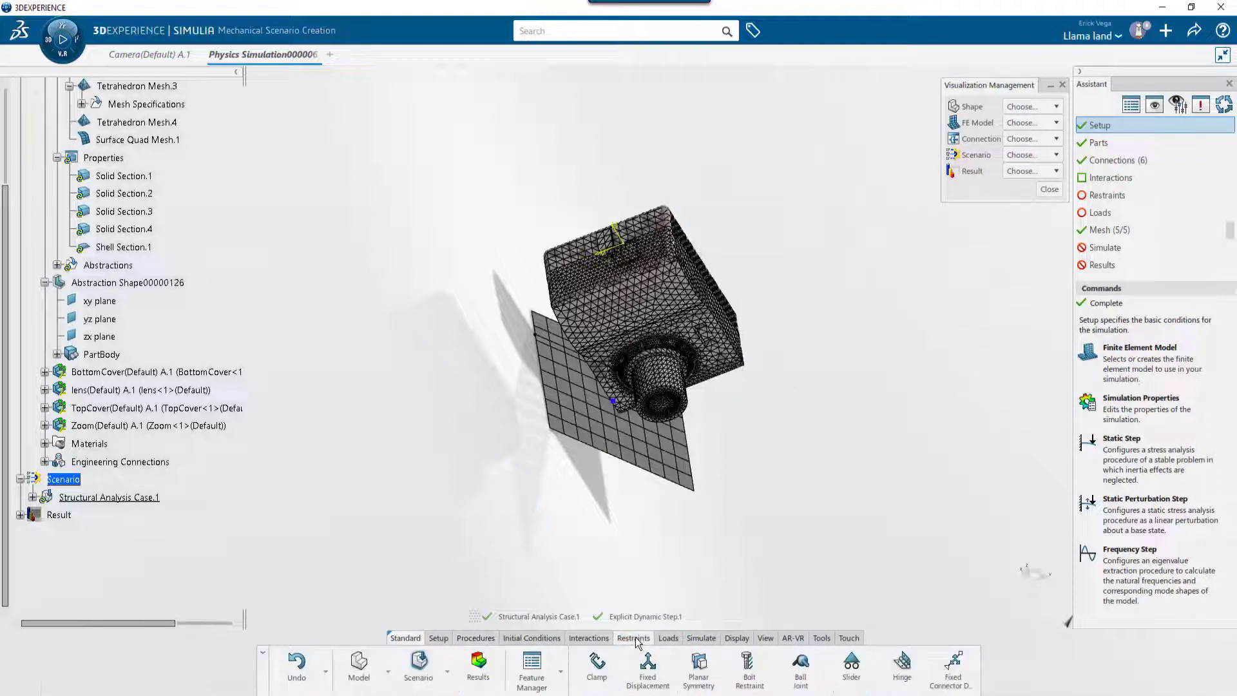
pyautogui.click(595, 673)
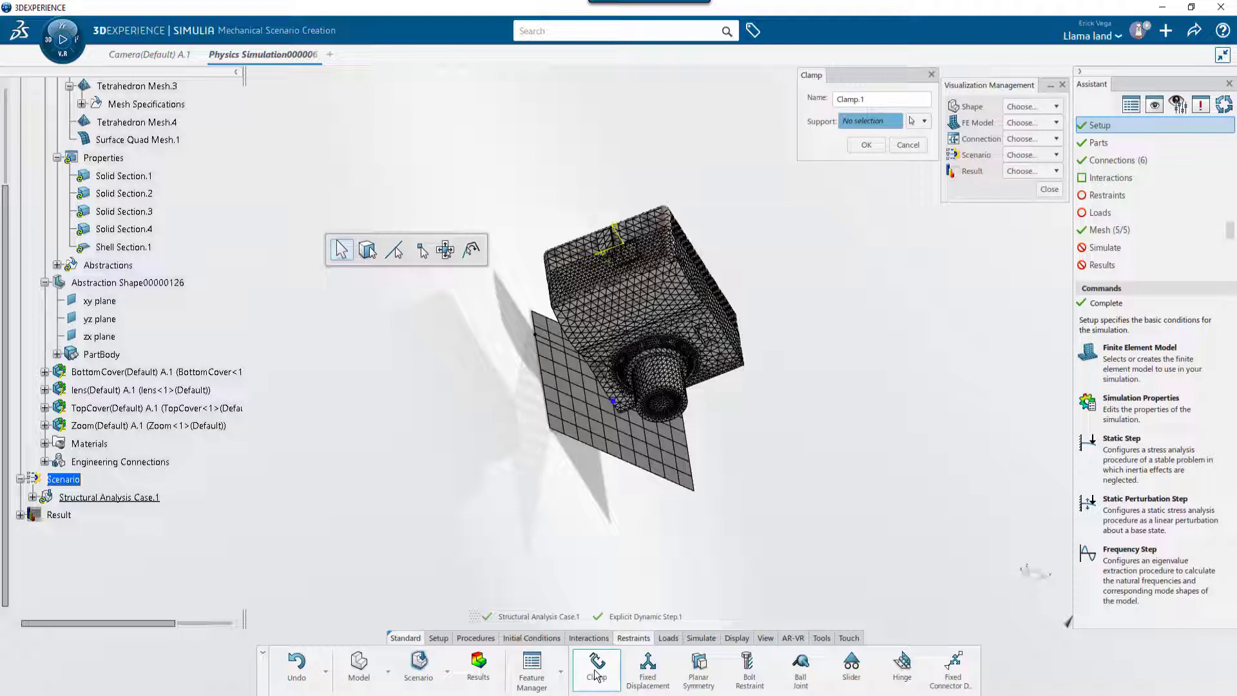
pyautogui.click(925, 121)
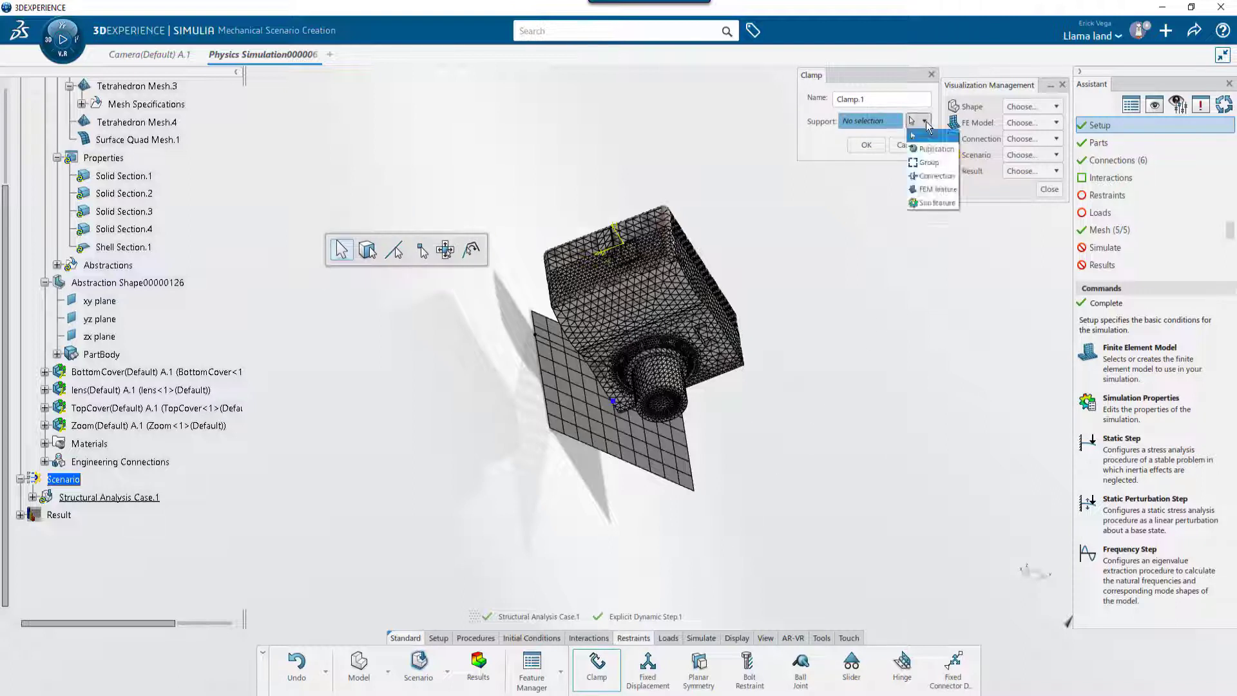
pyautogui.click(932, 189)
pyautogui.click(612, 372)
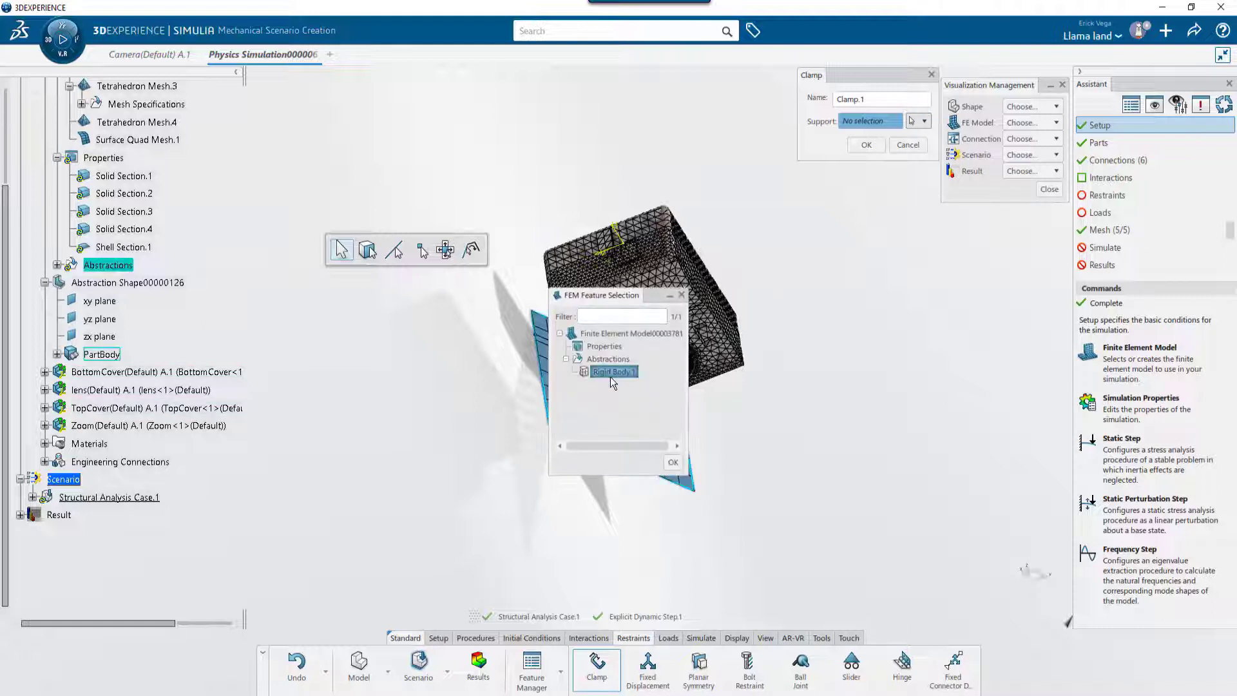
pyautogui.click(673, 464)
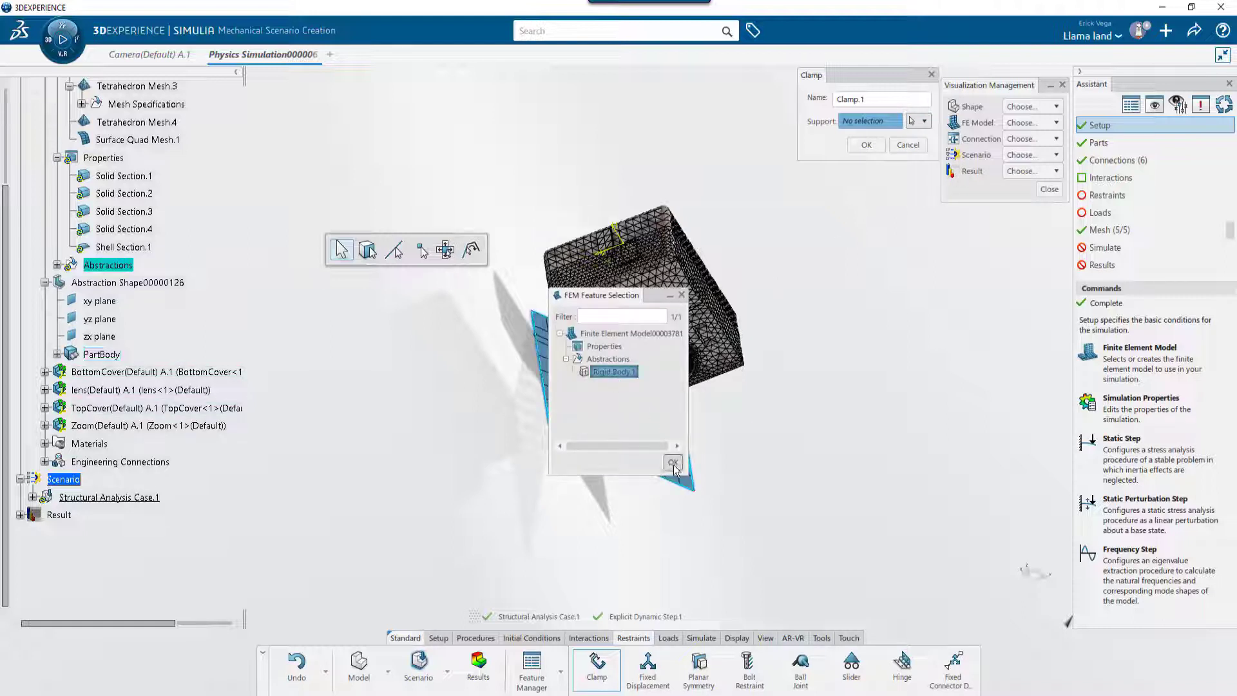
pyautogui.click(866, 146)
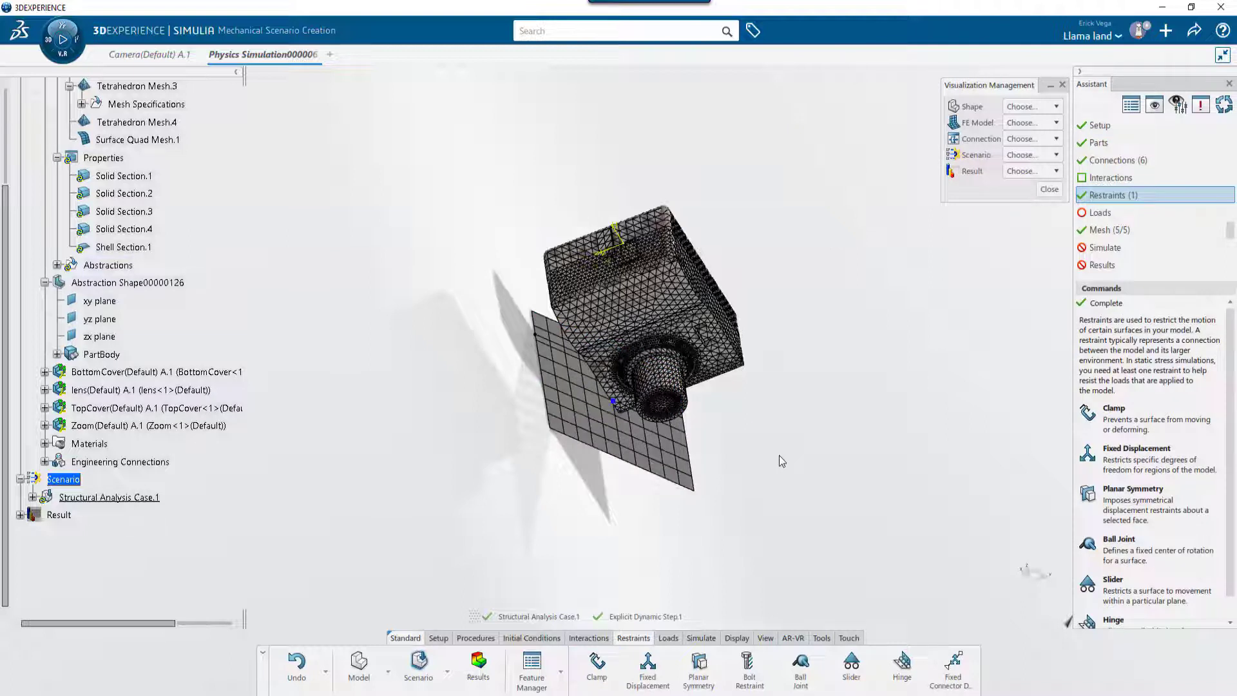
# Add Gravity.1 on the whole model, keeping Z at -1gravity.
pyautogui.click(668, 637)
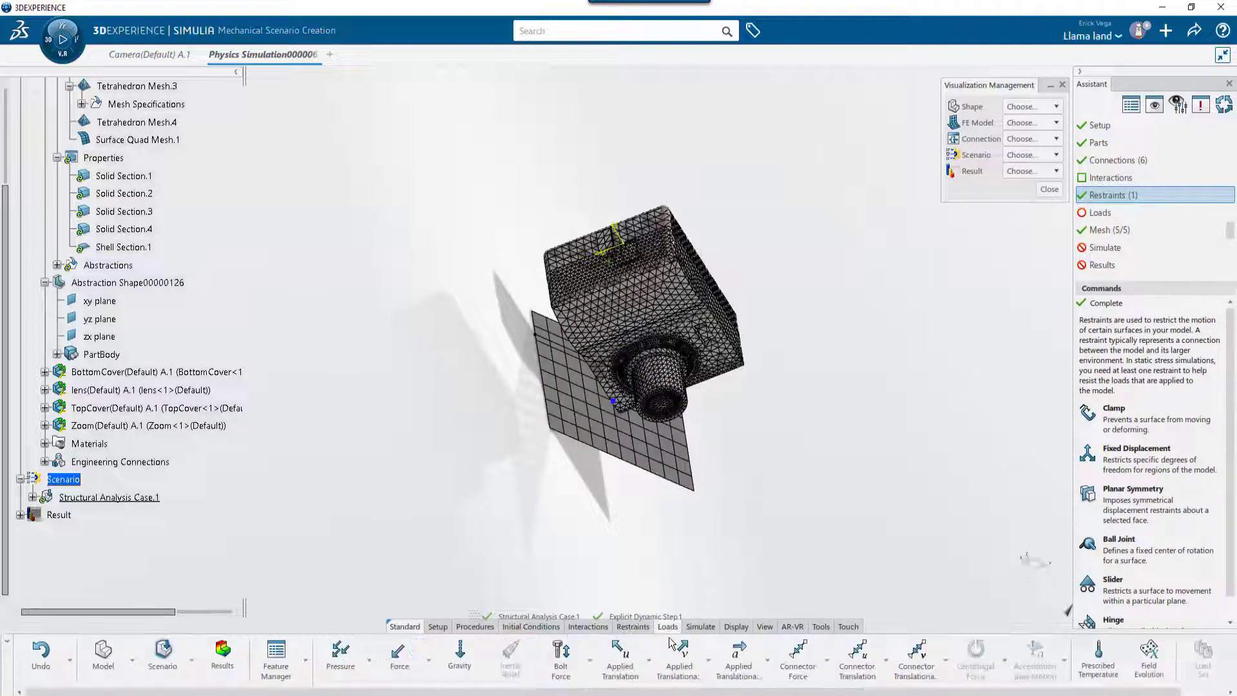
pyautogui.click(460, 669)
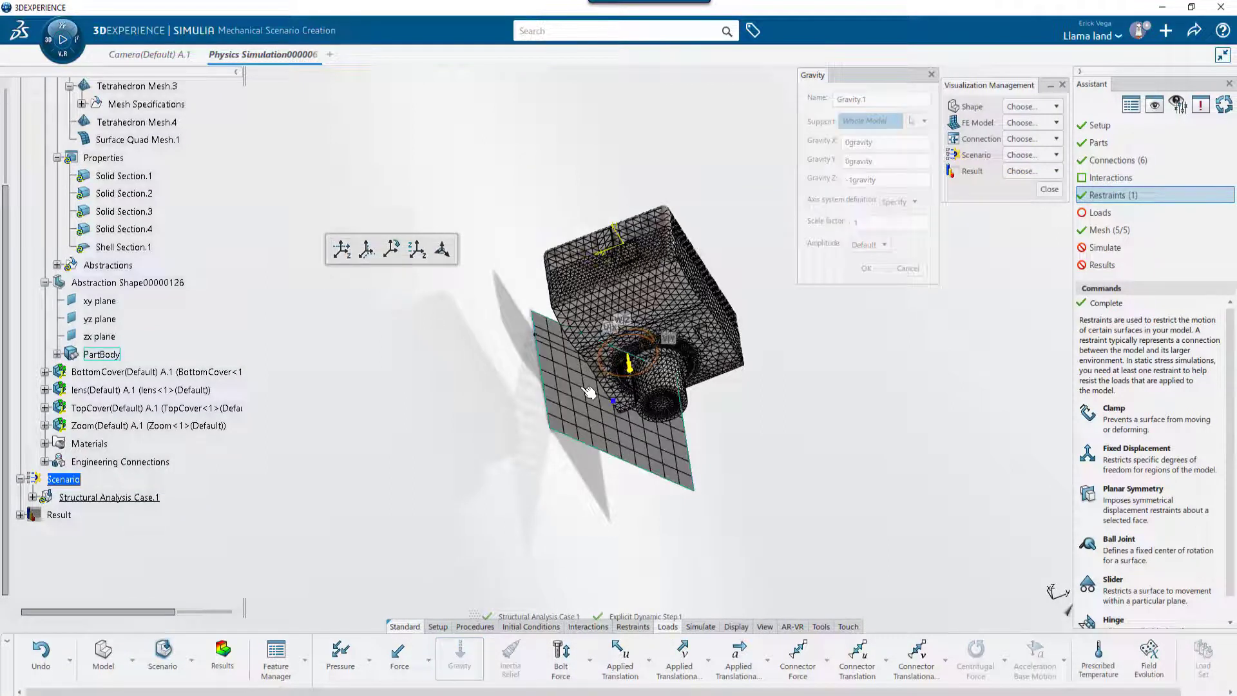
pyautogui.click(866, 268)
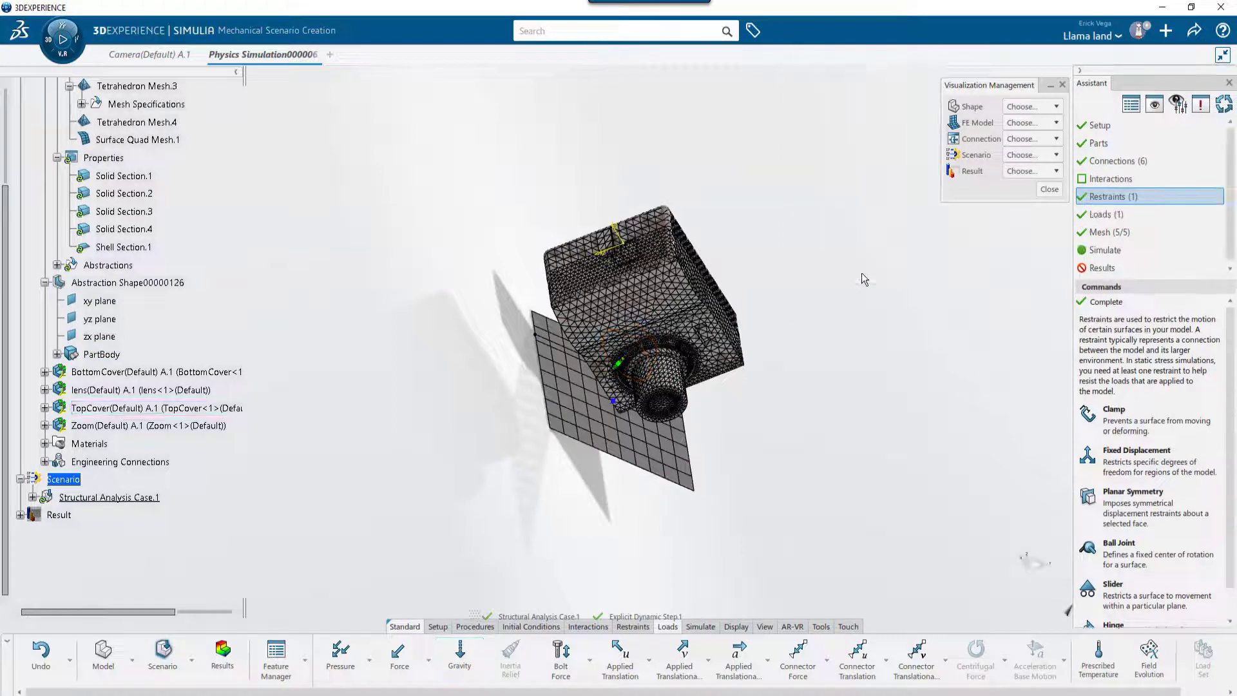
# Start an initial velocity and select the lens, Zoom, TopCover and BottomCover bodies.
pyautogui.click(545, 626)
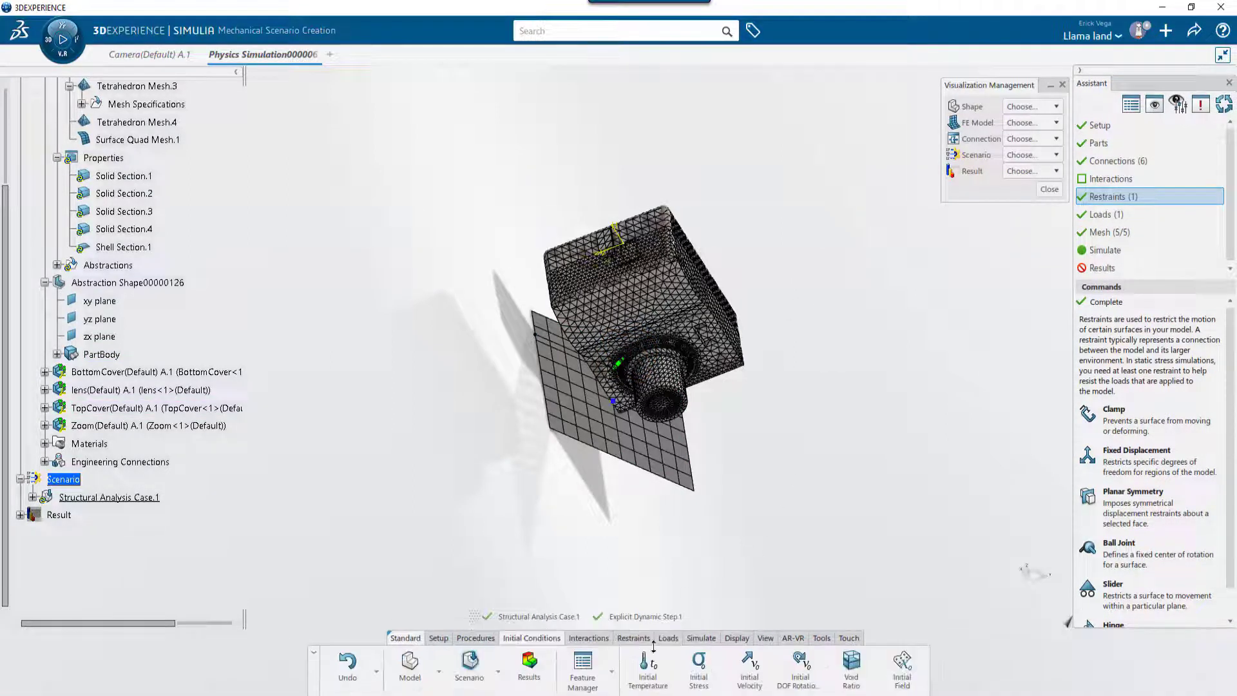
pyautogui.click(749, 663)
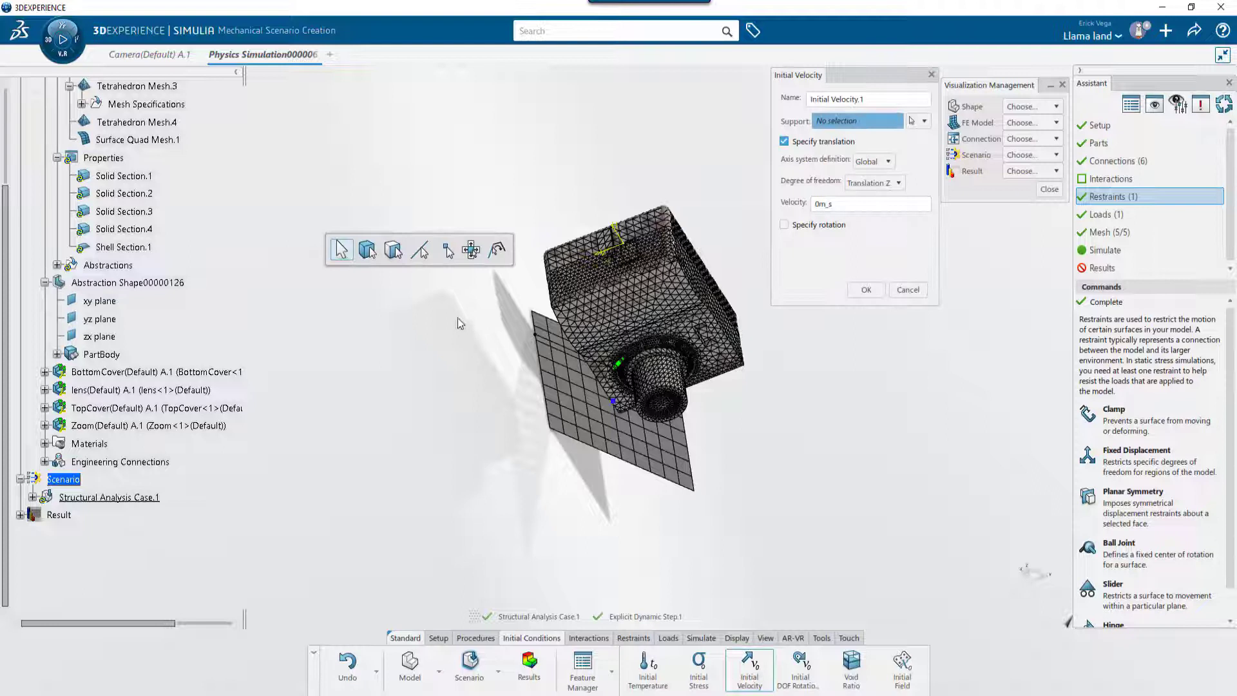
pyautogui.click(367, 251)
pyautogui.click(672, 413)
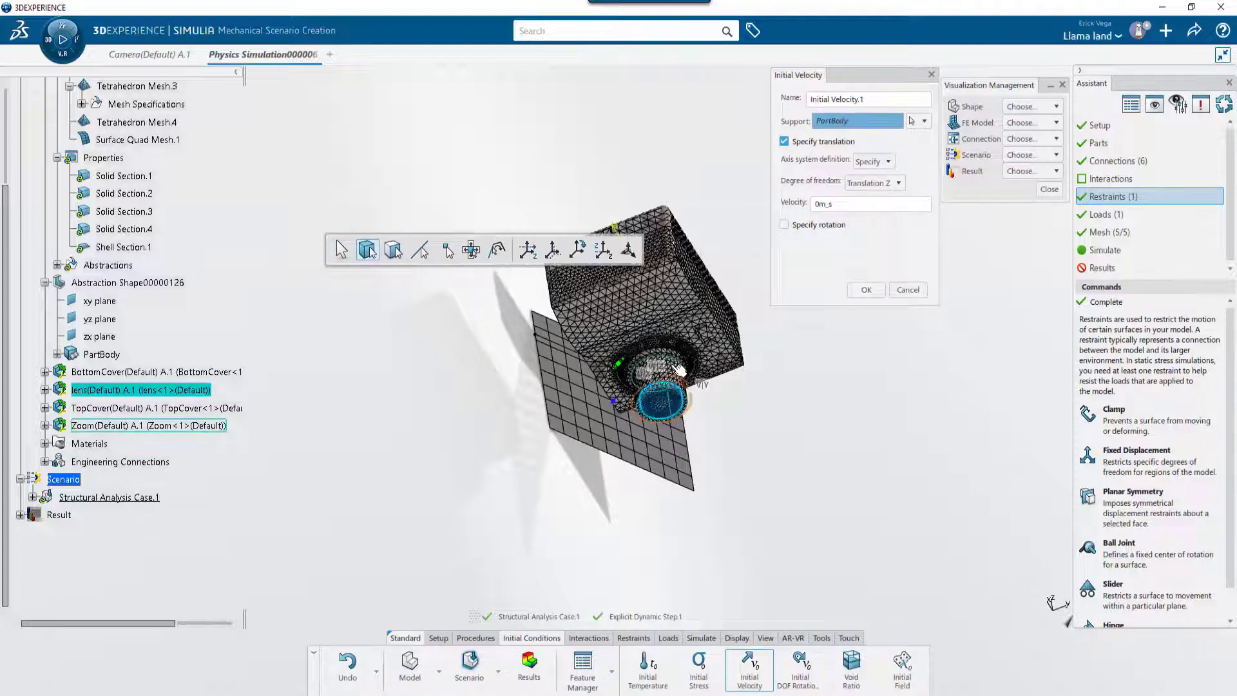
pyautogui.click(680, 370)
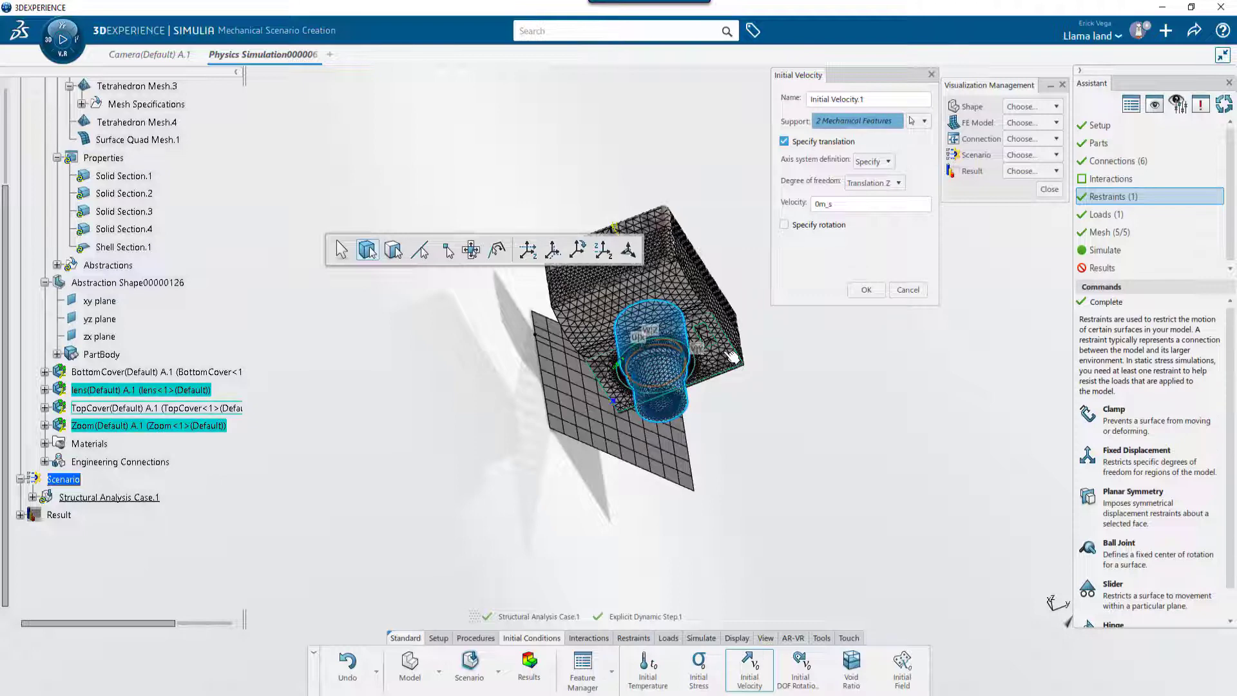
pyautogui.click(712, 329)
pyautogui.click(681, 232)
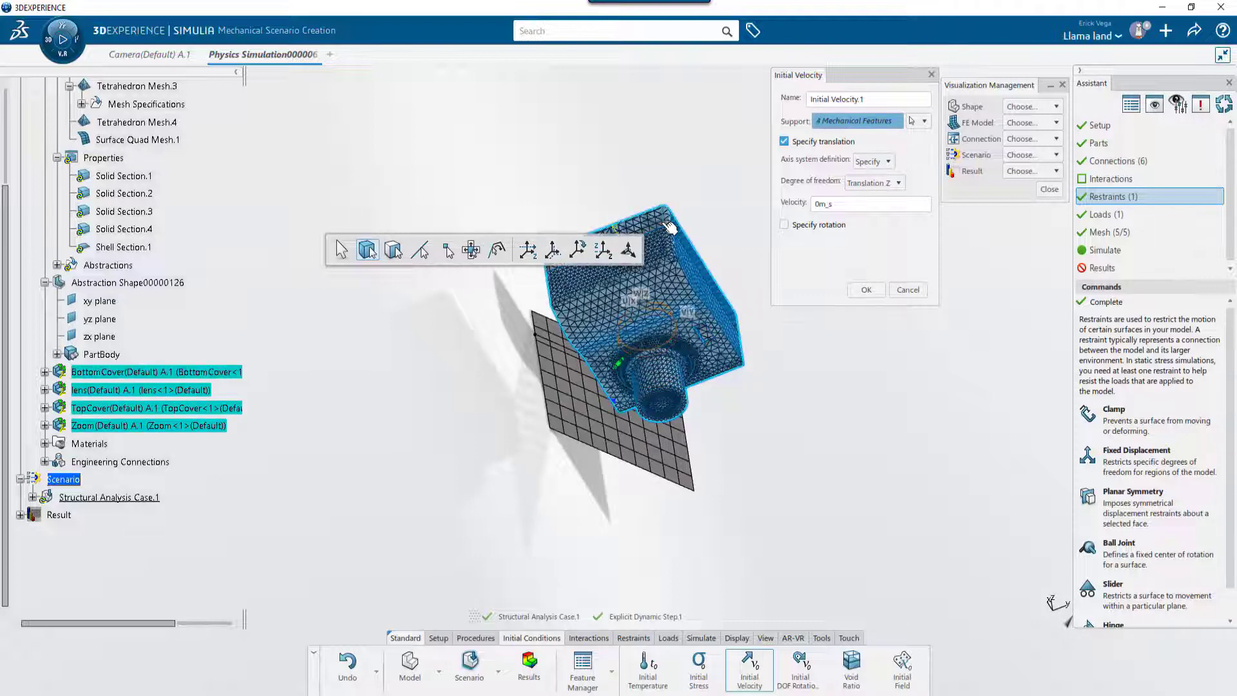
# Set the Z translation velocity to 2 m/s and apply Initial Velocity.1.
pyautogui.click(821, 204)
pyautogui.write('2')
pyautogui.press('Return')
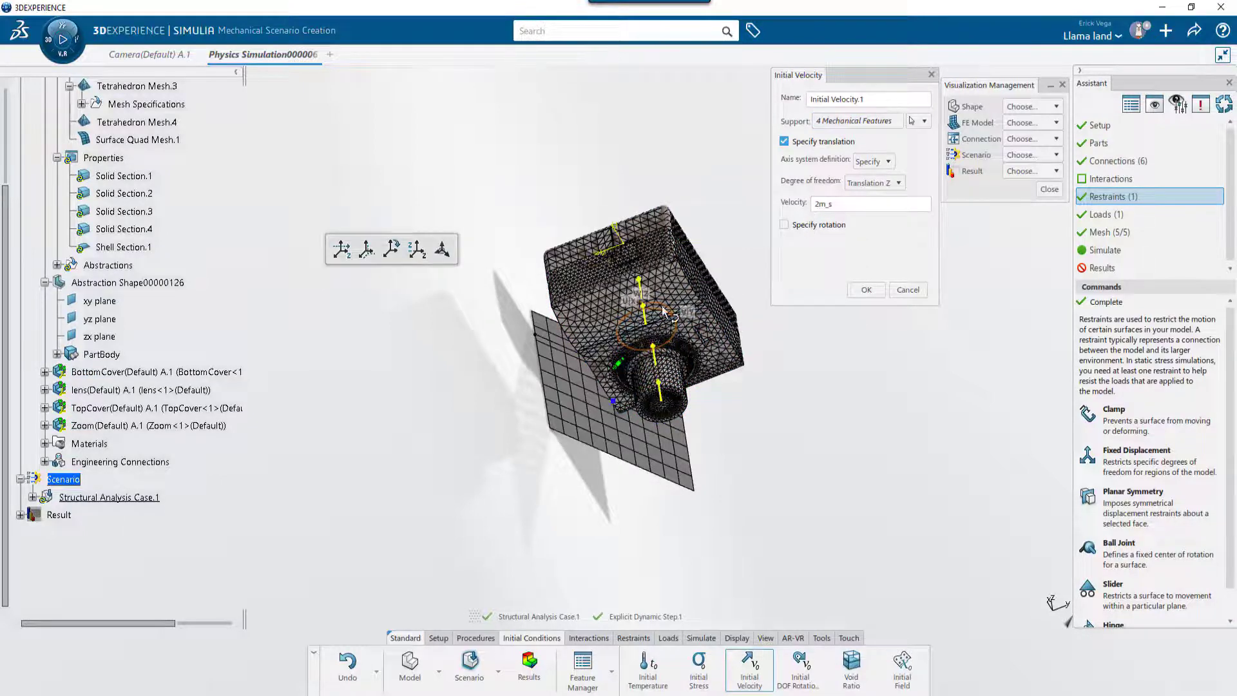
pyautogui.scroll(5, 639, 261)
pyautogui.moveTo(690, 264); pyautogui.dragTo(376, 491, button='middle')
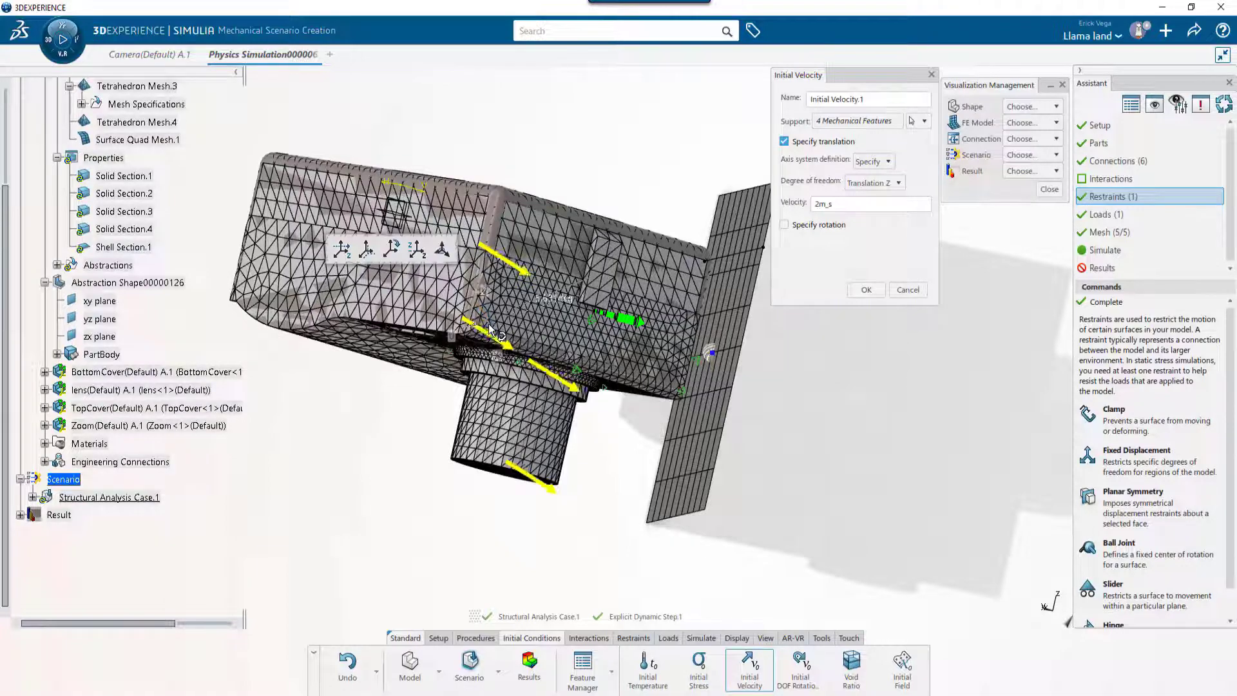
pyautogui.click(866, 289)
pyautogui.moveTo(750, 306); pyautogui.dragTo(688, 580, button='middle')
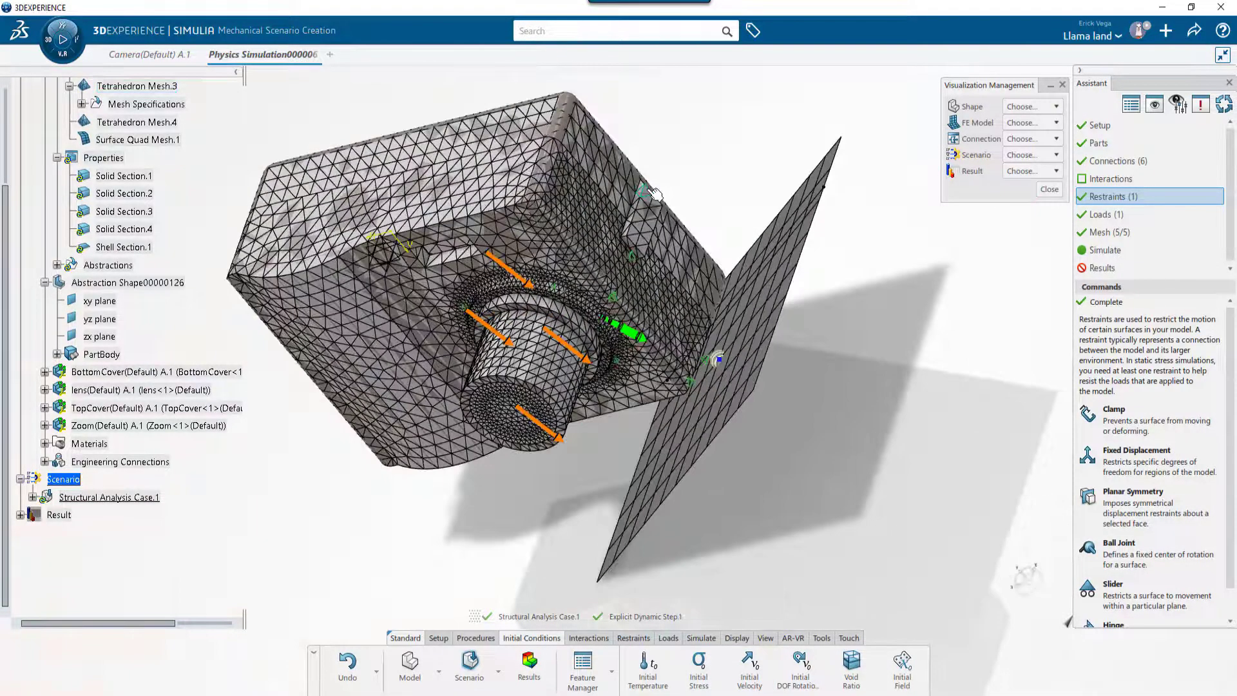
# Create General Contact.1 with All surfaces and default penalty contact.
pyautogui.click(591, 640)
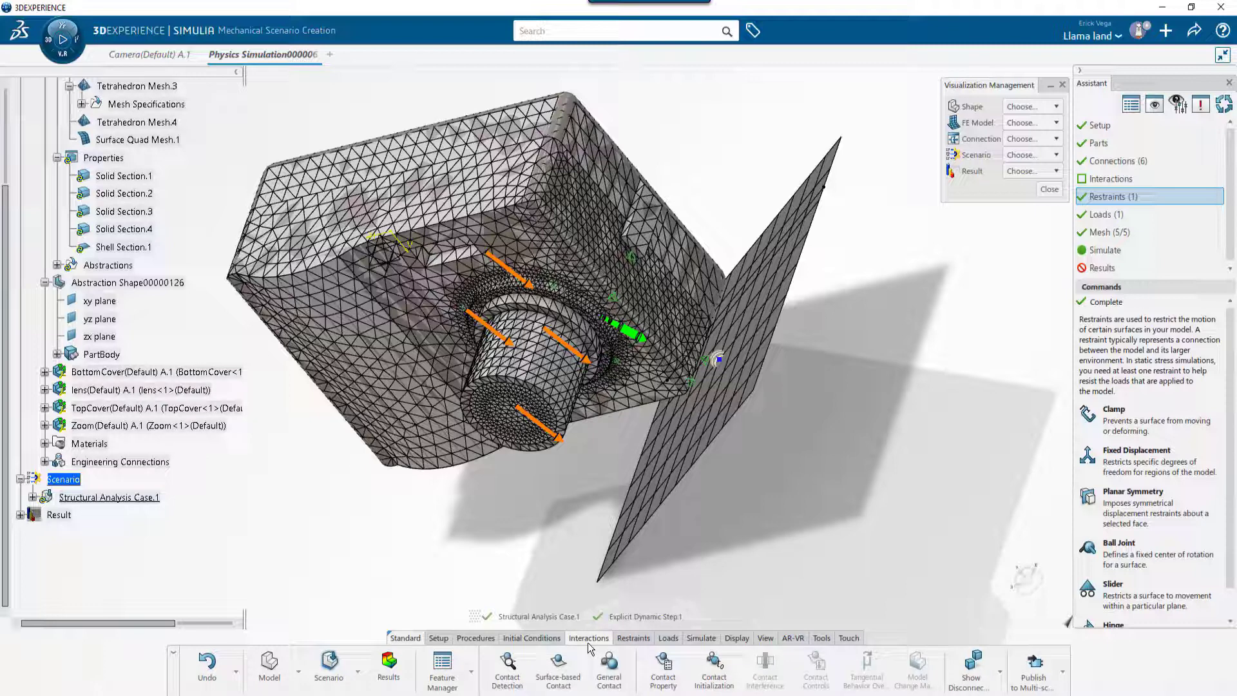
pyautogui.click(615, 677)
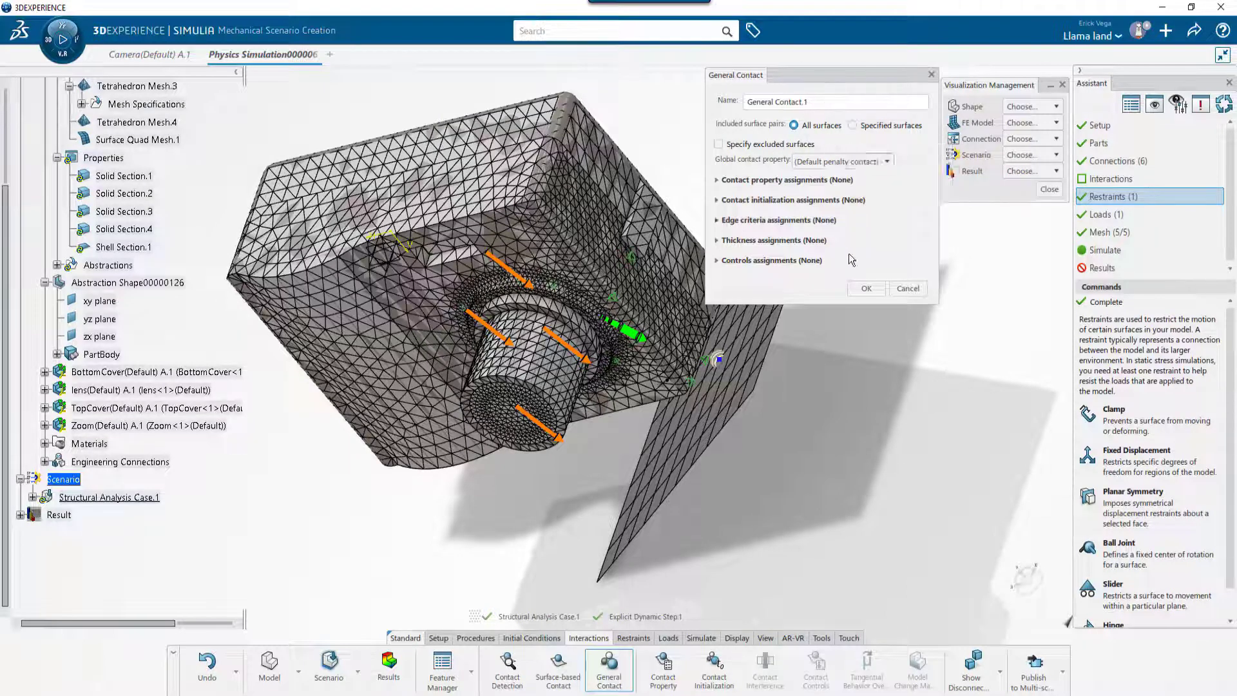
pyautogui.click(866, 288)
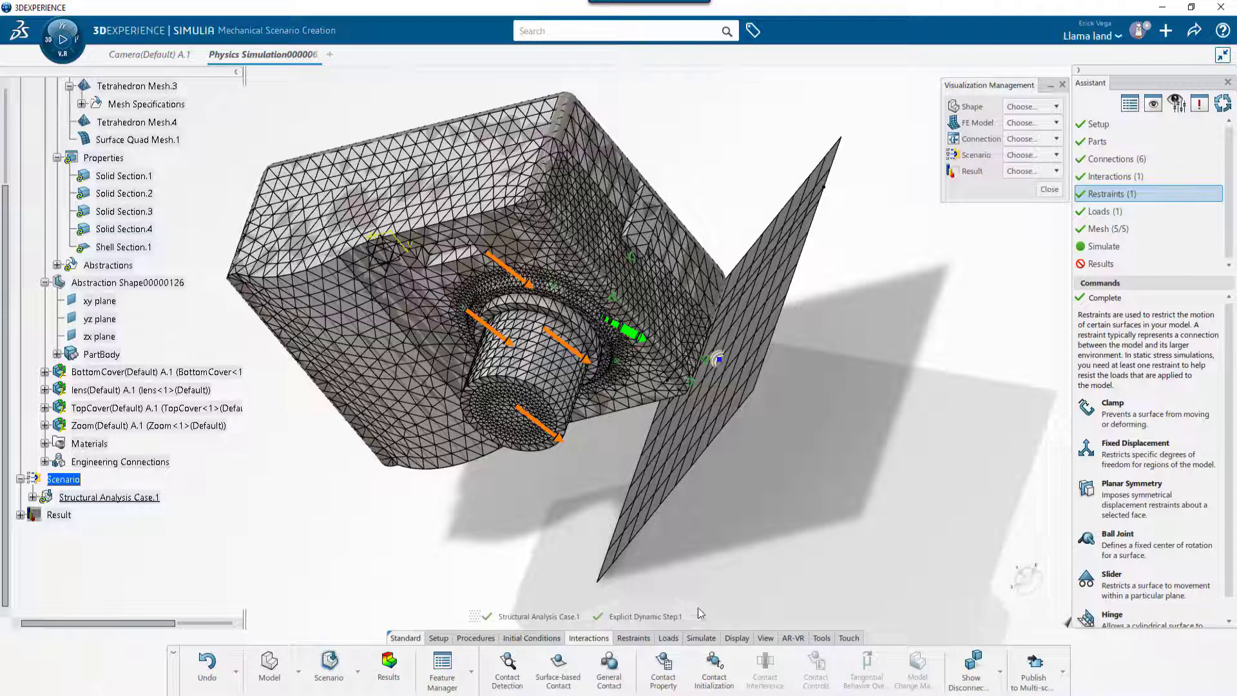
# Create Contact Property.1 with tangential Coulomb friction coefficient 1.
pyautogui.click(663, 666)
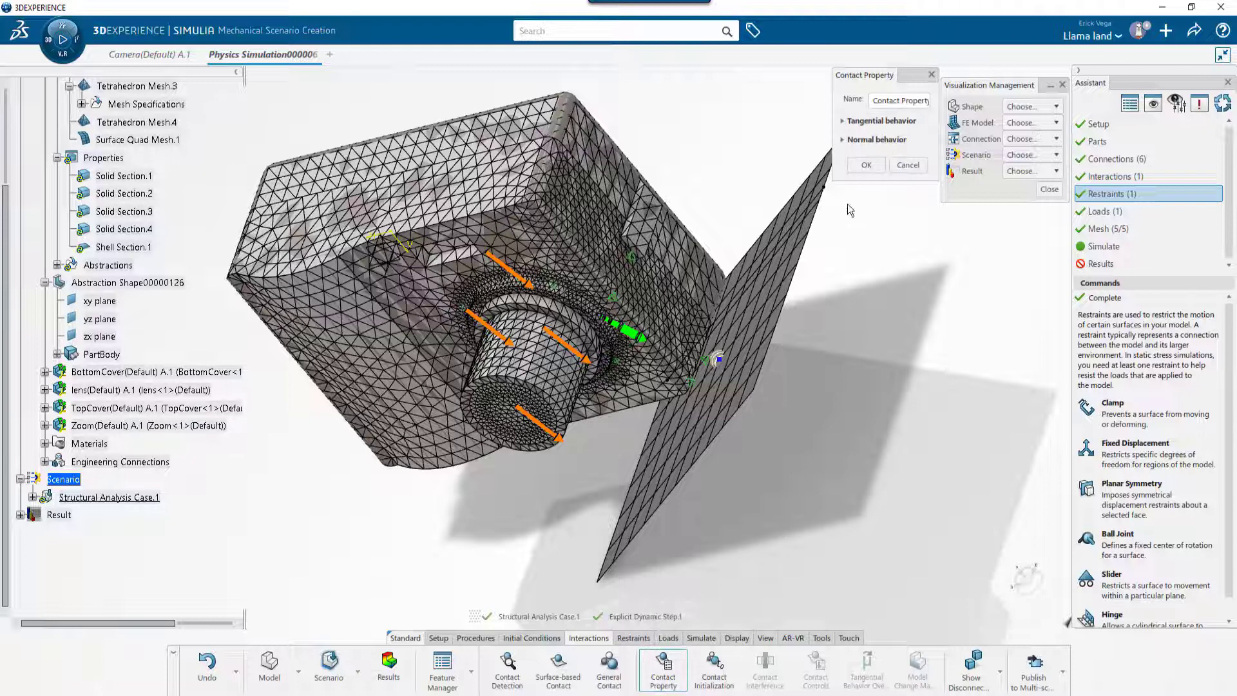
pyautogui.click(841, 121)
pyautogui.click(836, 138)
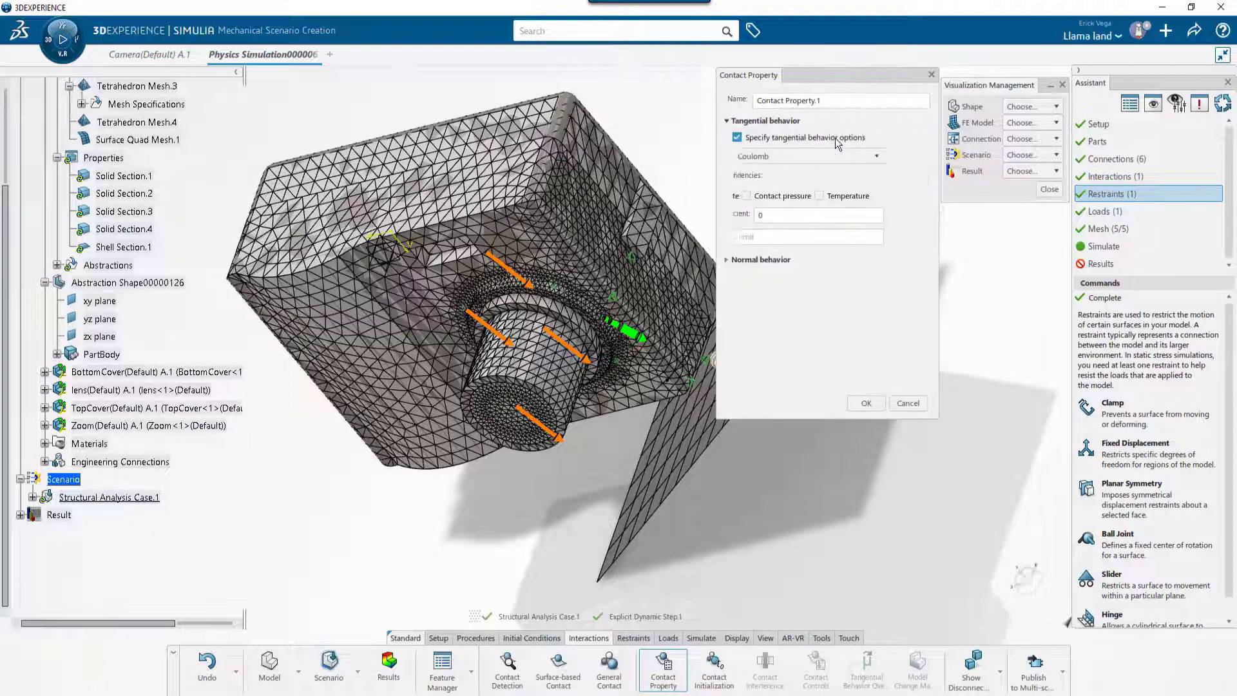
pyautogui.click(828, 214)
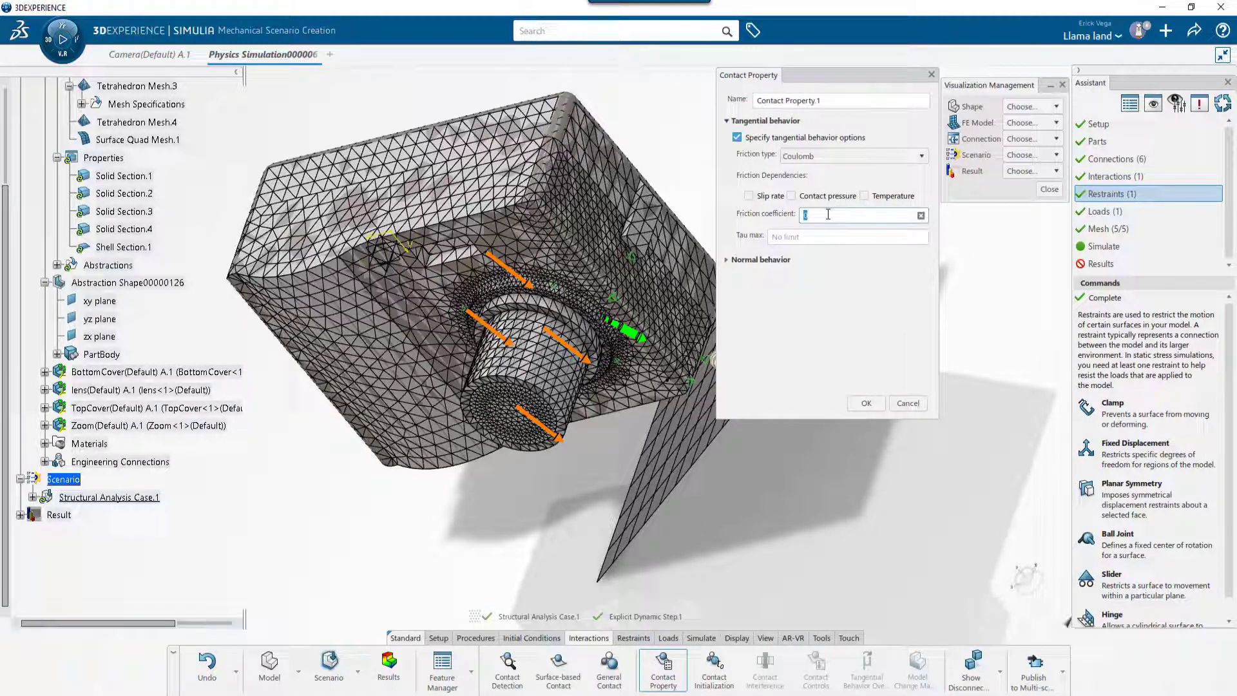
pyautogui.write('1')
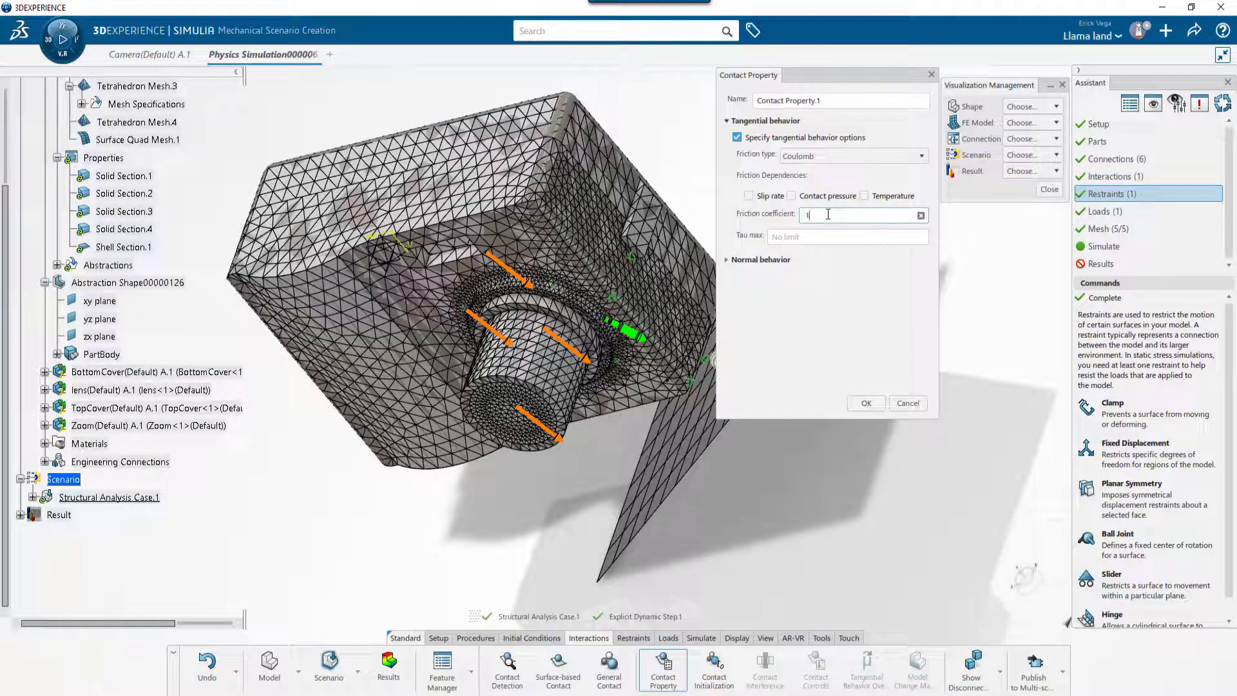
pyautogui.click(859, 402)
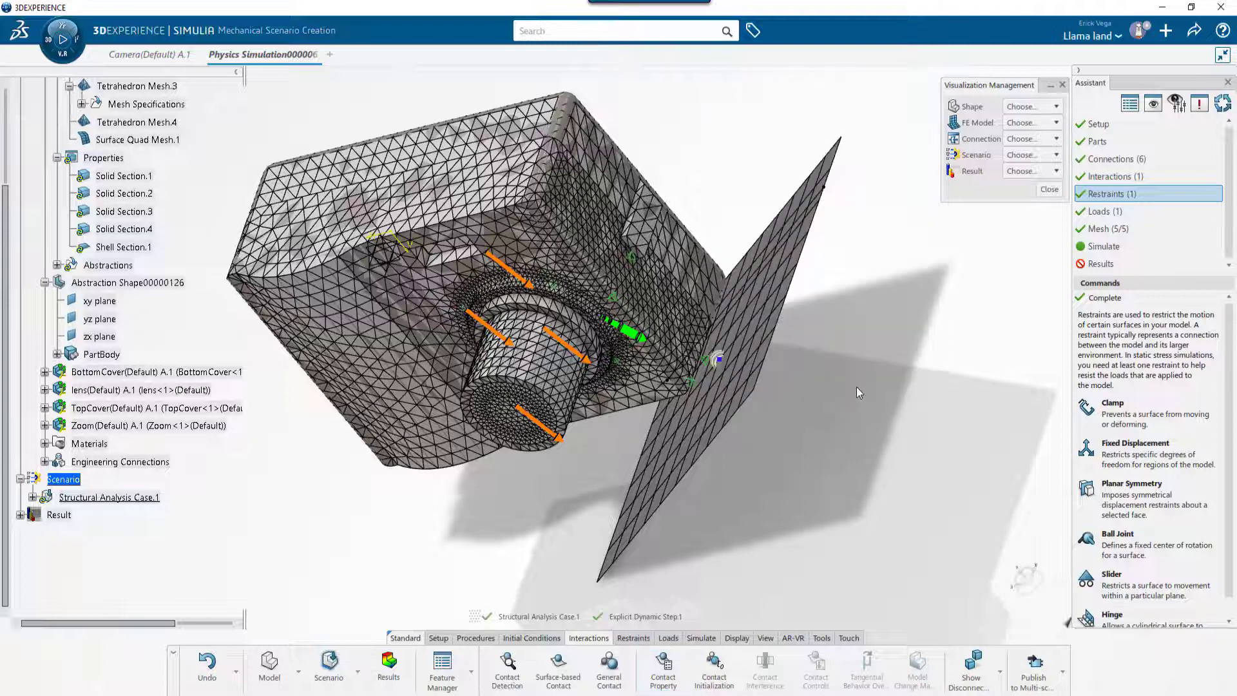
# Set Contact Property.1 as General Contact.1's global contact property.
pyautogui.click(32, 497)
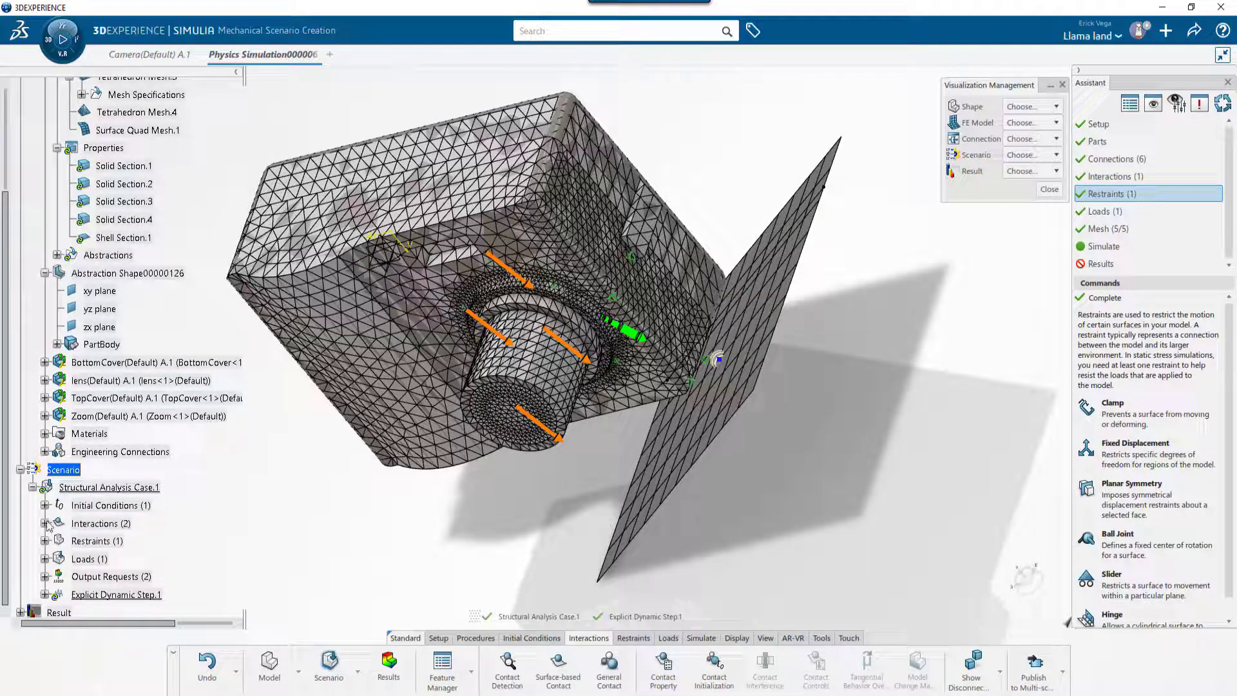
pyautogui.click(44, 523)
pyautogui.doubleClick(117, 542)
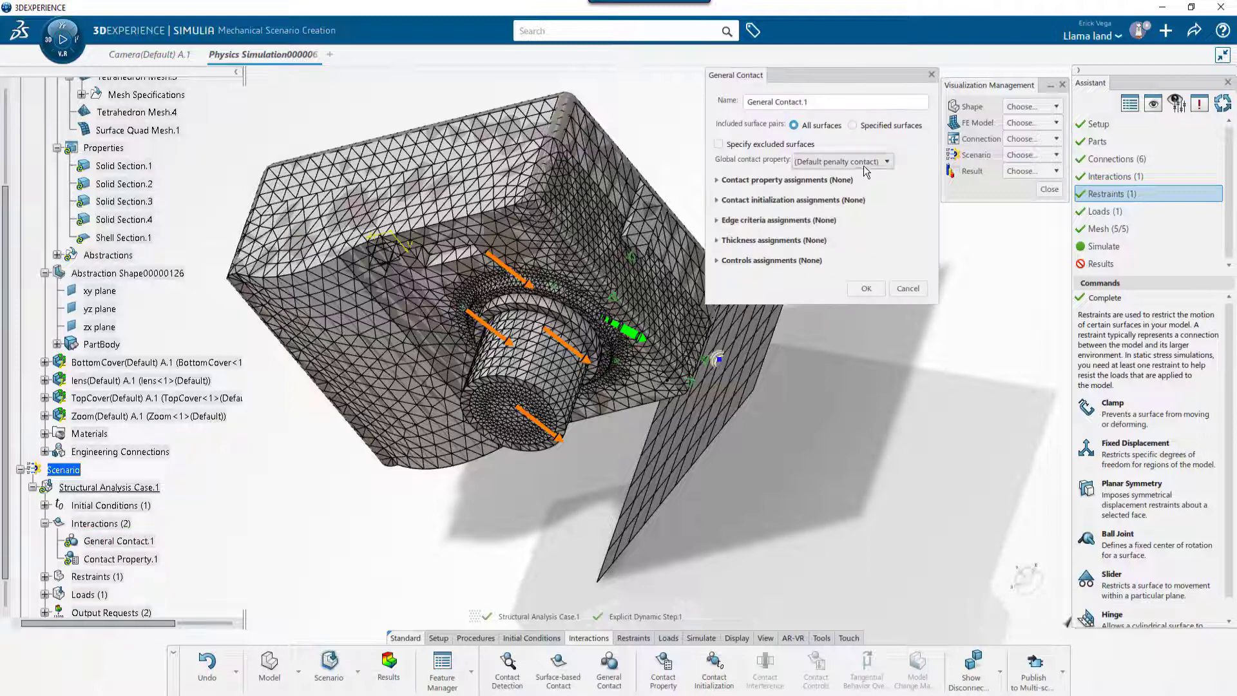
pyautogui.click(864, 162)
pyautogui.click(841, 183)
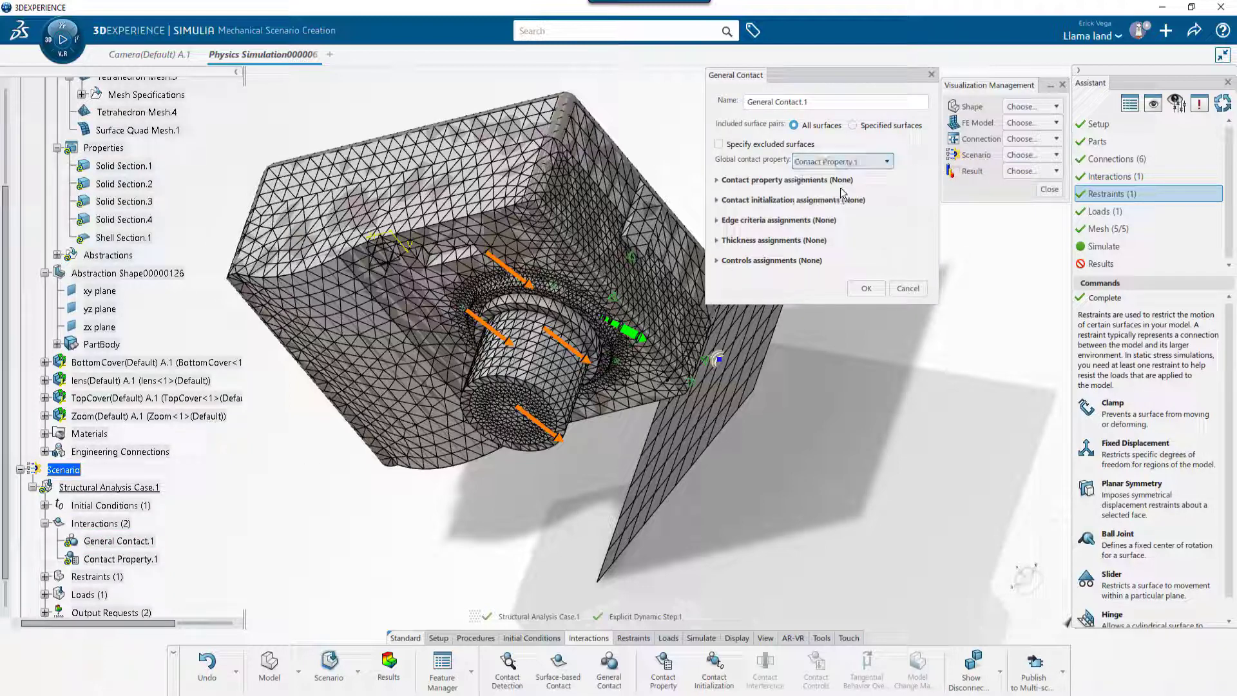
pyautogui.click(867, 288)
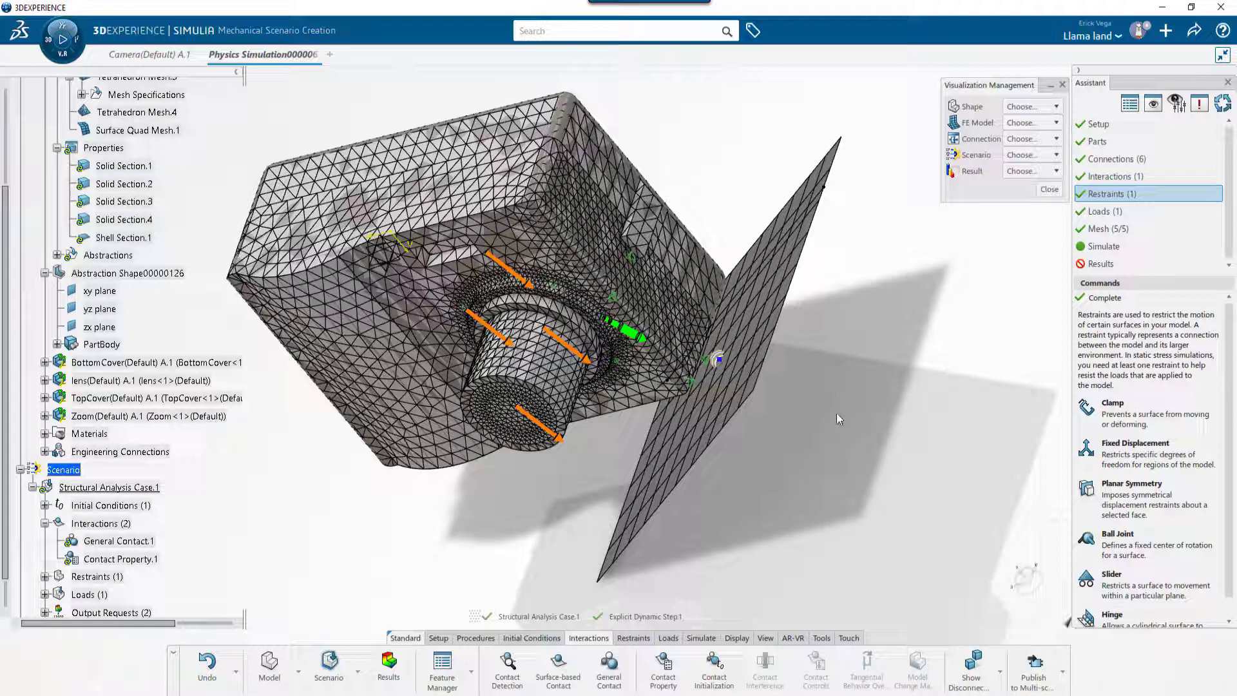
# Run the drop-test simulation and view the von Mises stress result peaking at 3.83e+8.
pyautogui.click(706, 639)
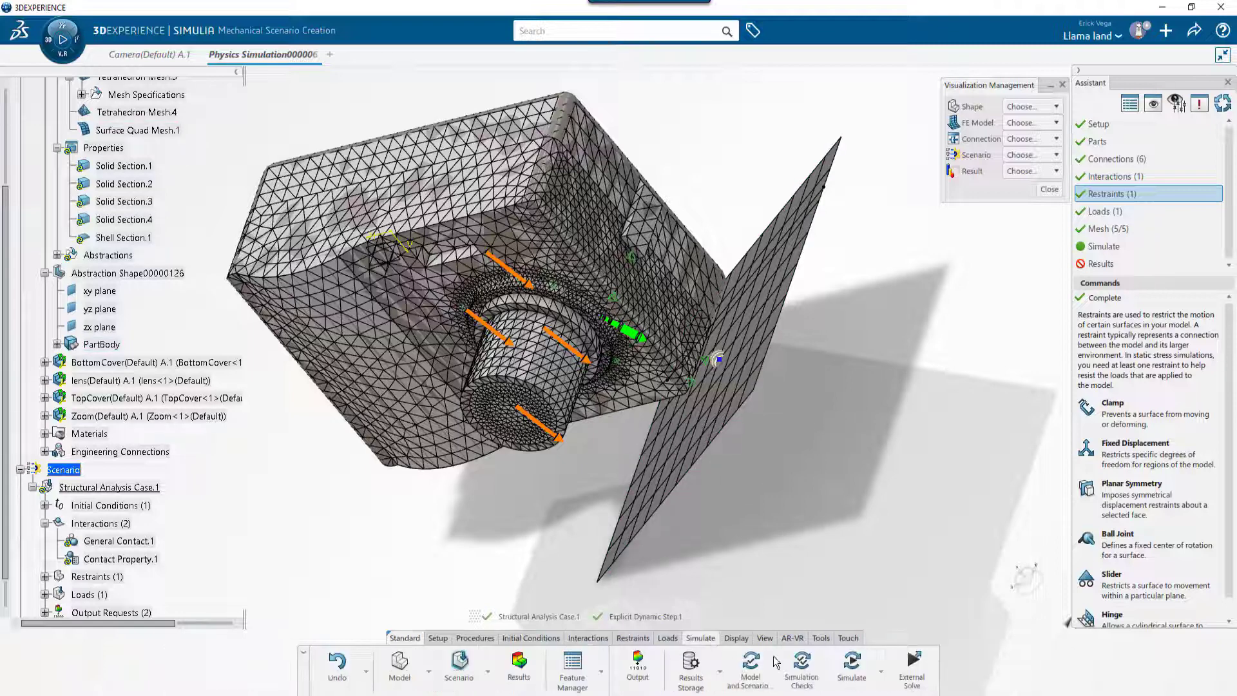
pyautogui.click(852, 665)
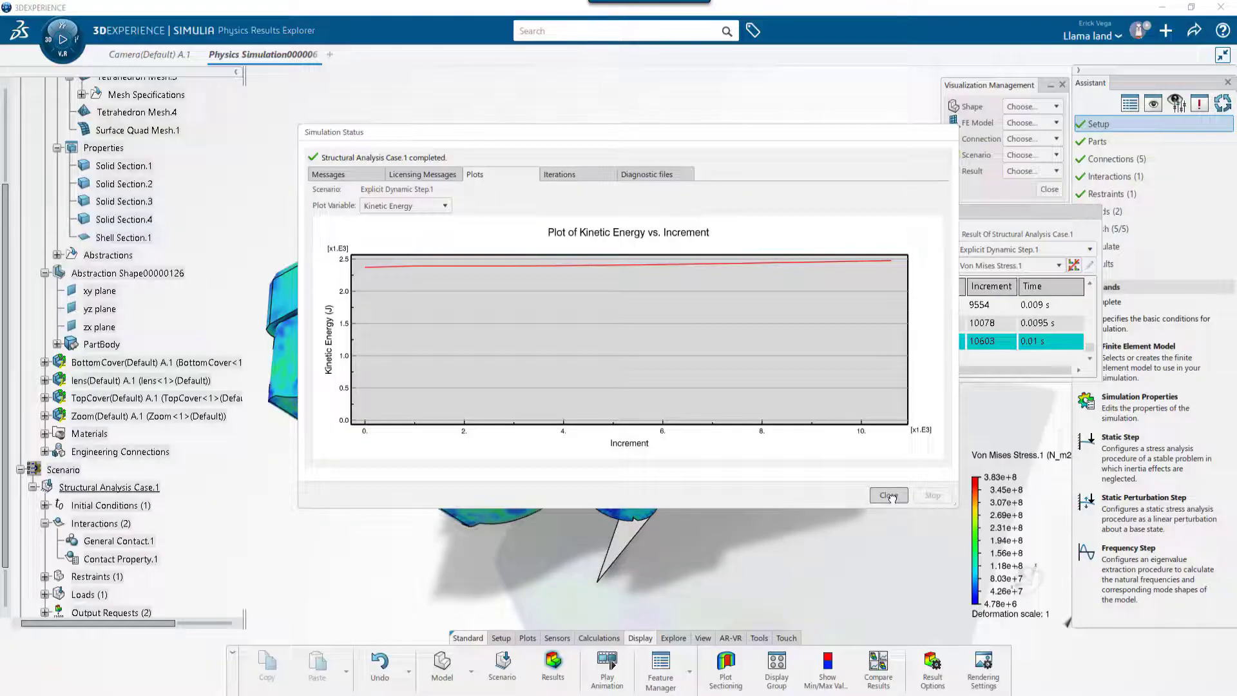
pyautogui.click(892, 493)
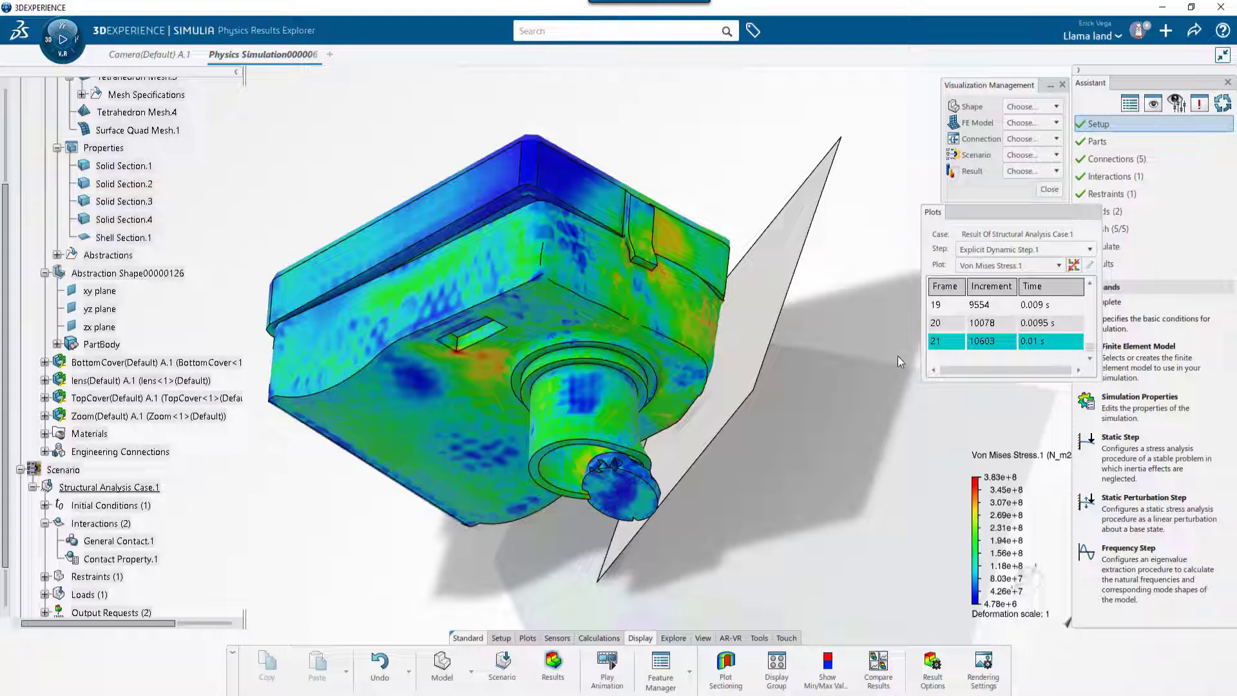
pyautogui.click(954, 324)
pyautogui.press('Up')
pyautogui.press('Up')
pyautogui.press('Up')
pyautogui.press('Up')
pyautogui.press('Up')
pyautogui.press('Up')
pyautogui.press('Up')
pyautogui.press('Up')
pyautogui.press('Up')
pyautogui.press('Up')
pyautogui.press('Up')
pyautogui.press('Up')
pyautogui.press('Up')
pyautogui.press('Up')
pyautogui.press('Up')
pyautogui.press('Up')
pyautogui.press('Up')
pyautogui.press('Up')
pyautogui.press('Up')
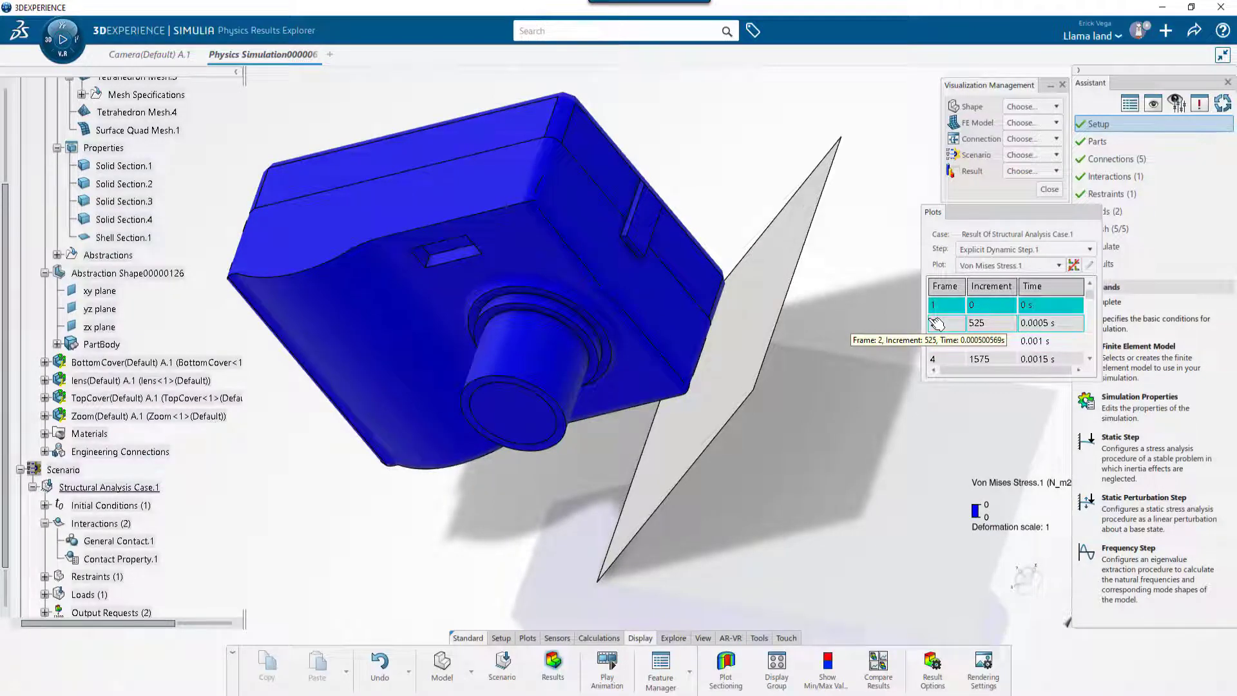
pyautogui.press('Down')
pyautogui.press('Down')
pyautogui.press('Down')
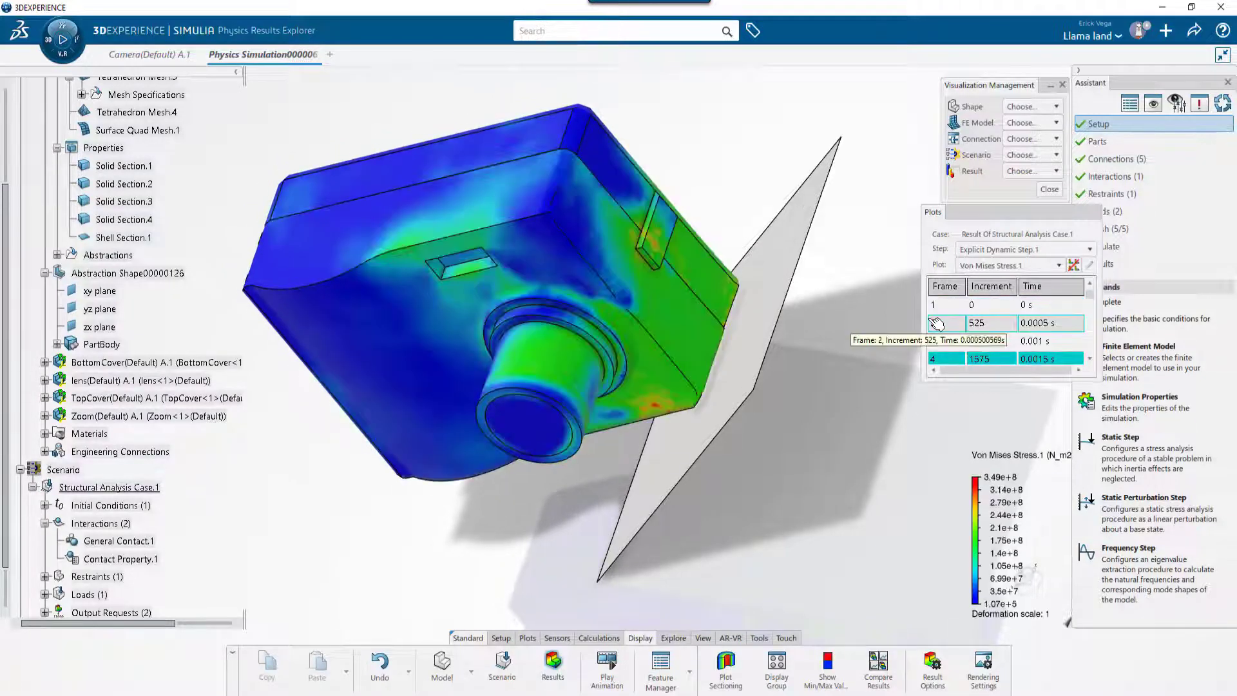
pyautogui.press('Down')
pyautogui.press('Down')
pyautogui.press('Down')
pyautogui.press('Down')
pyautogui.press('Down')
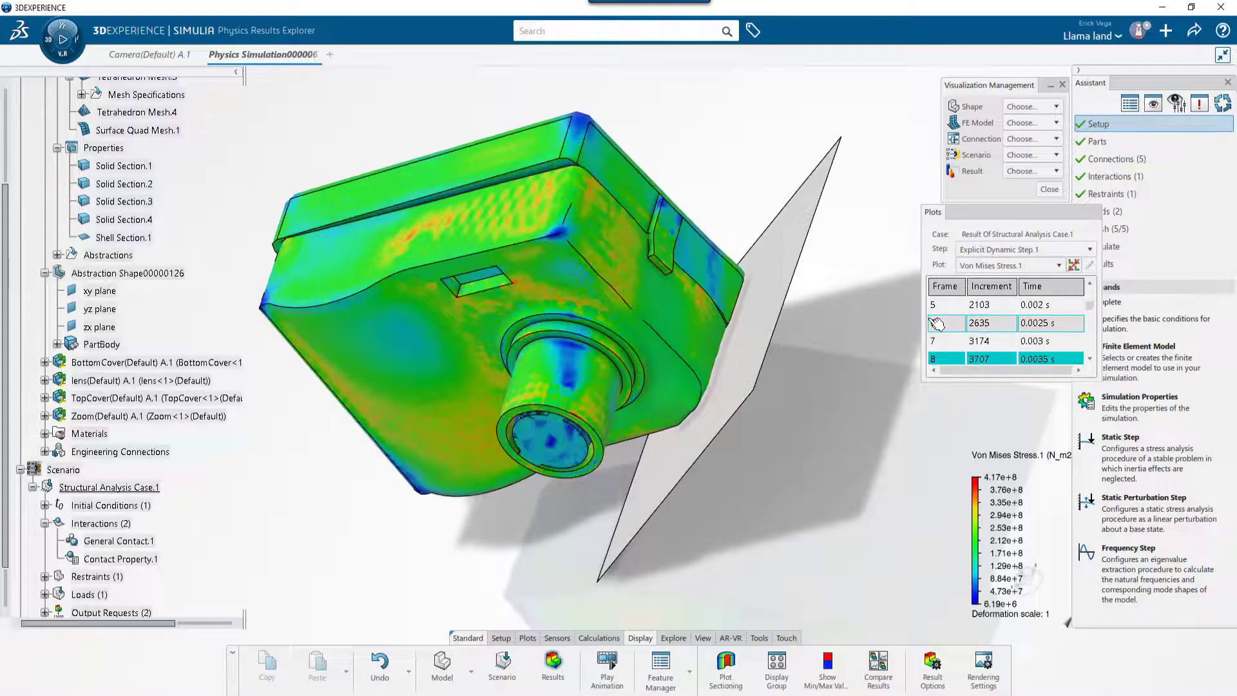
pyautogui.press('Down')
pyautogui.press('Down')
pyautogui.press('Down')
pyautogui.press('Down')
pyautogui.press('Down')
pyautogui.press('Down')
pyautogui.press('Down')
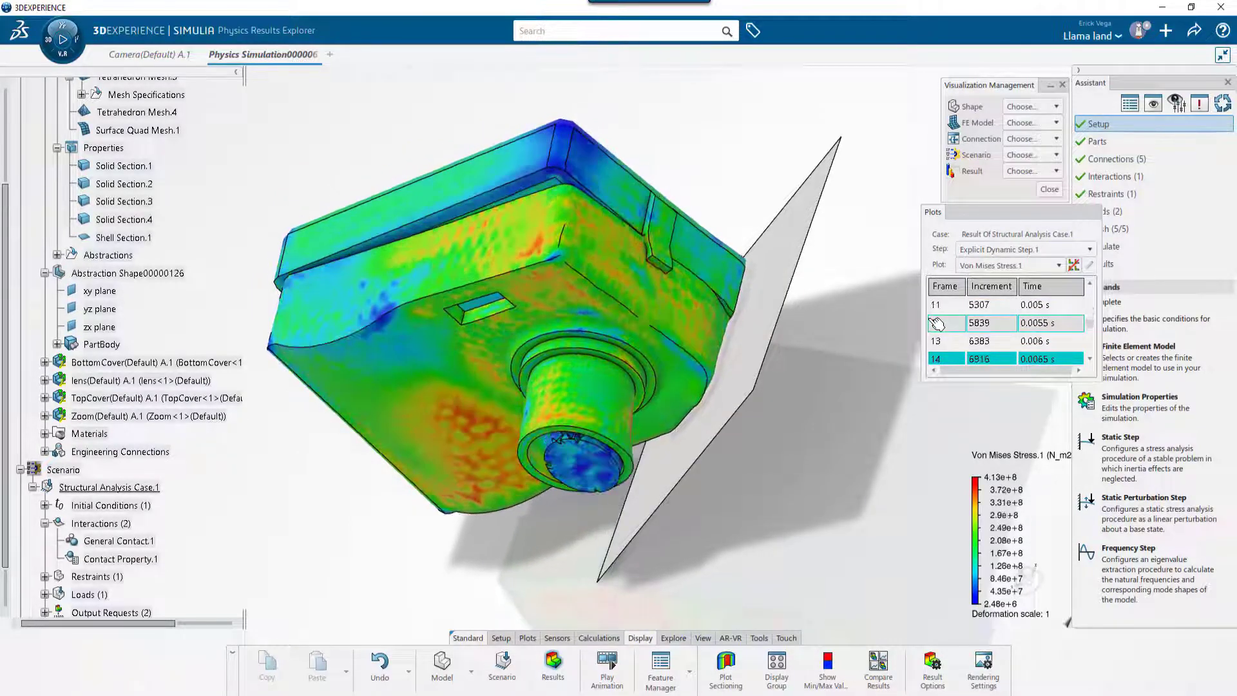
pyautogui.press('Down')
pyautogui.press('Down')
pyautogui.press('Down')
pyautogui.press('Down')
pyautogui.press('Down')
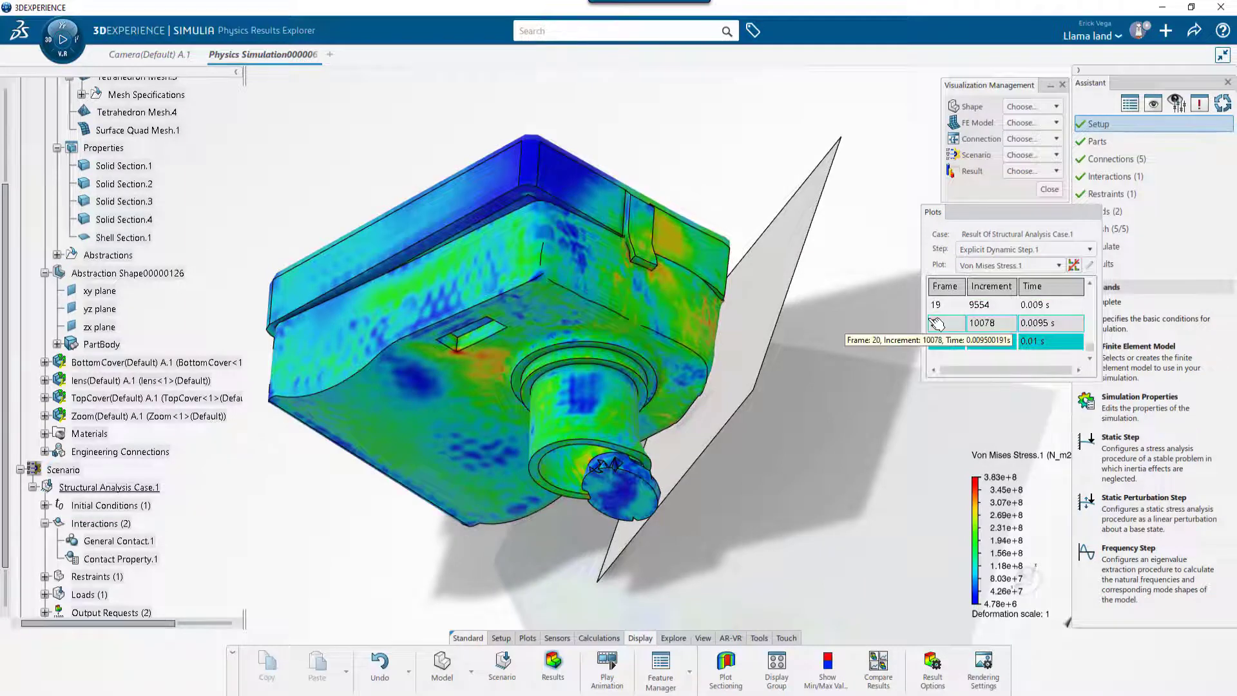
pyautogui.press('Up')
pyautogui.press('Up')
pyautogui.press('Up')
pyautogui.press('Up')
pyautogui.press('Up')
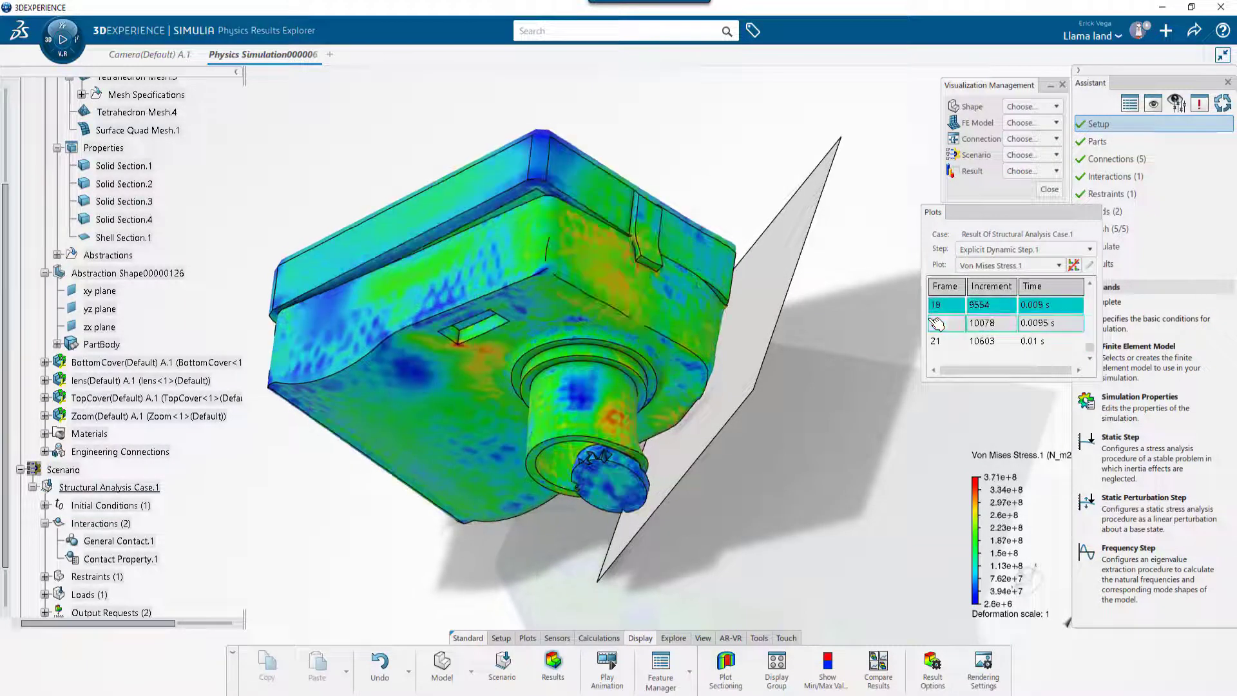
pyautogui.press('Up')
pyautogui.press('Up')
pyautogui.press('Up')
pyautogui.press('Up')
pyautogui.press('Up')
pyautogui.press('Up')
pyautogui.press('Up')
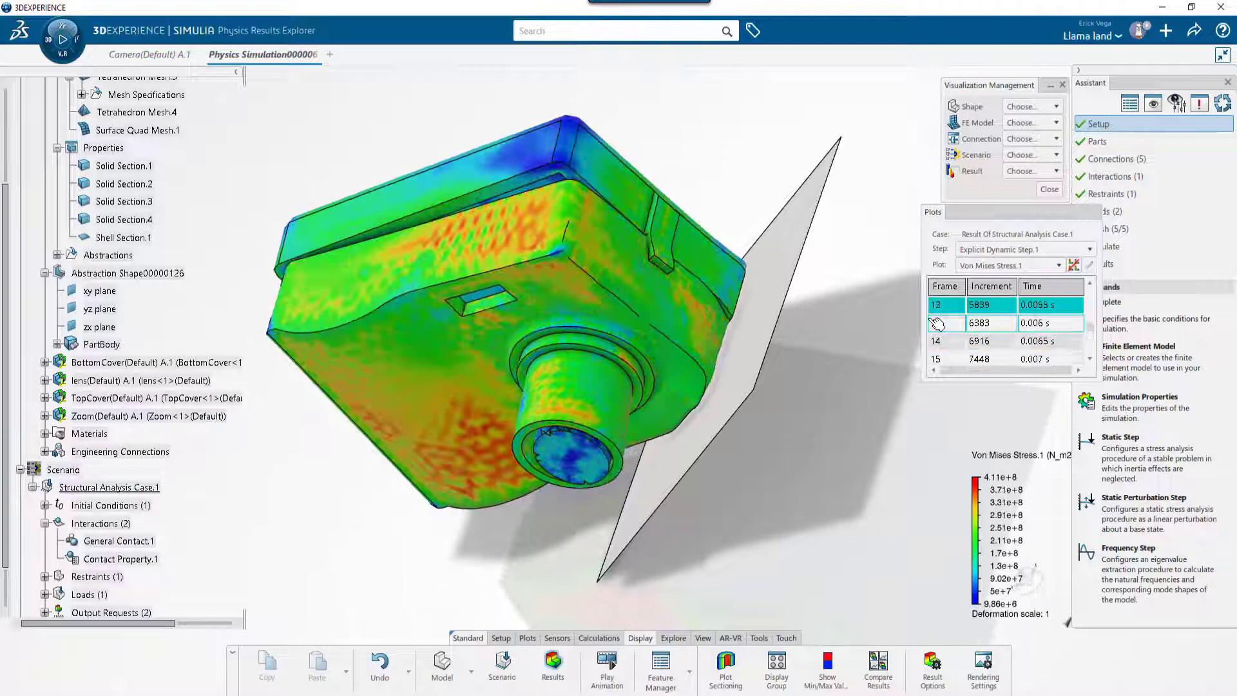
pyautogui.press('Up')
pyautogui.press('Up')
pyautogui.press('Up')
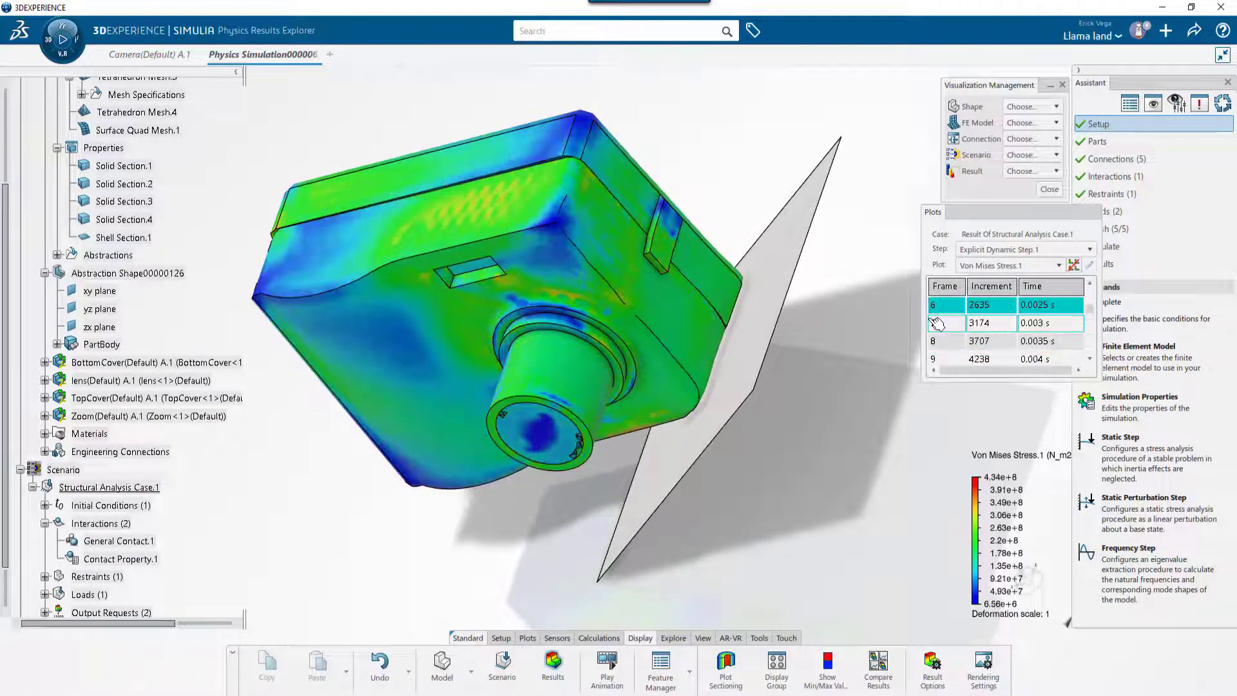
pyautogui.press('Down')
pyautogui.press('Down')
pyautogui.press('Down')
pyautogui.press('Down')
pyautogui.press('Down')
pyautogui.press('Down')
pyautogui.press('Down')
pyautogui.press('Down')
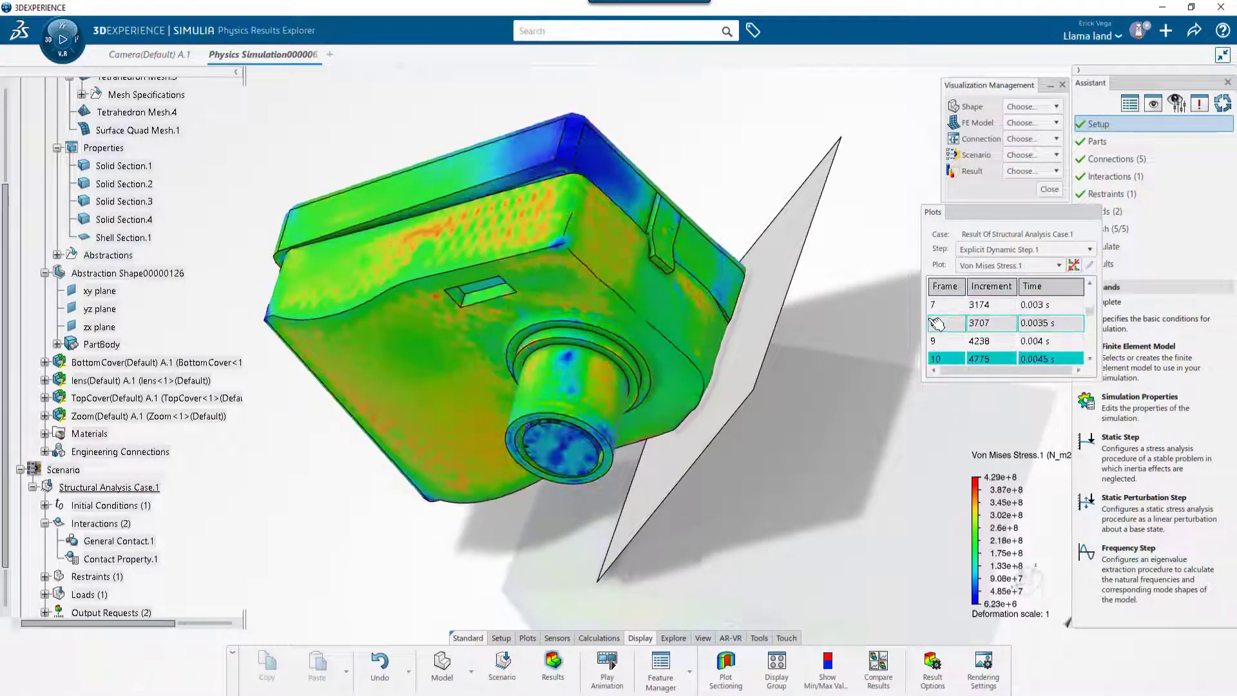
pyautogui.press('Down')
pyautogui.press('Down')
pyautogui.press('Down')
pyautogui.press('Down')
pyautogui.press('Down')
pyautogui.press('Down')
pyautogui.press('Down')
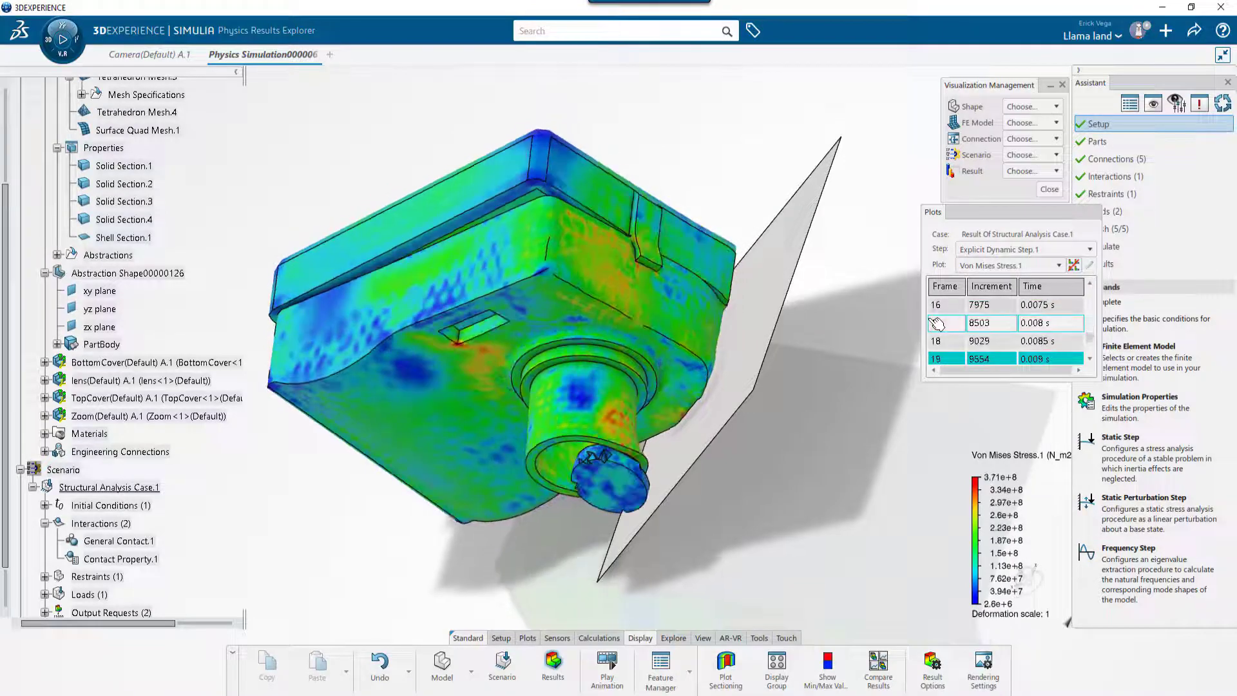